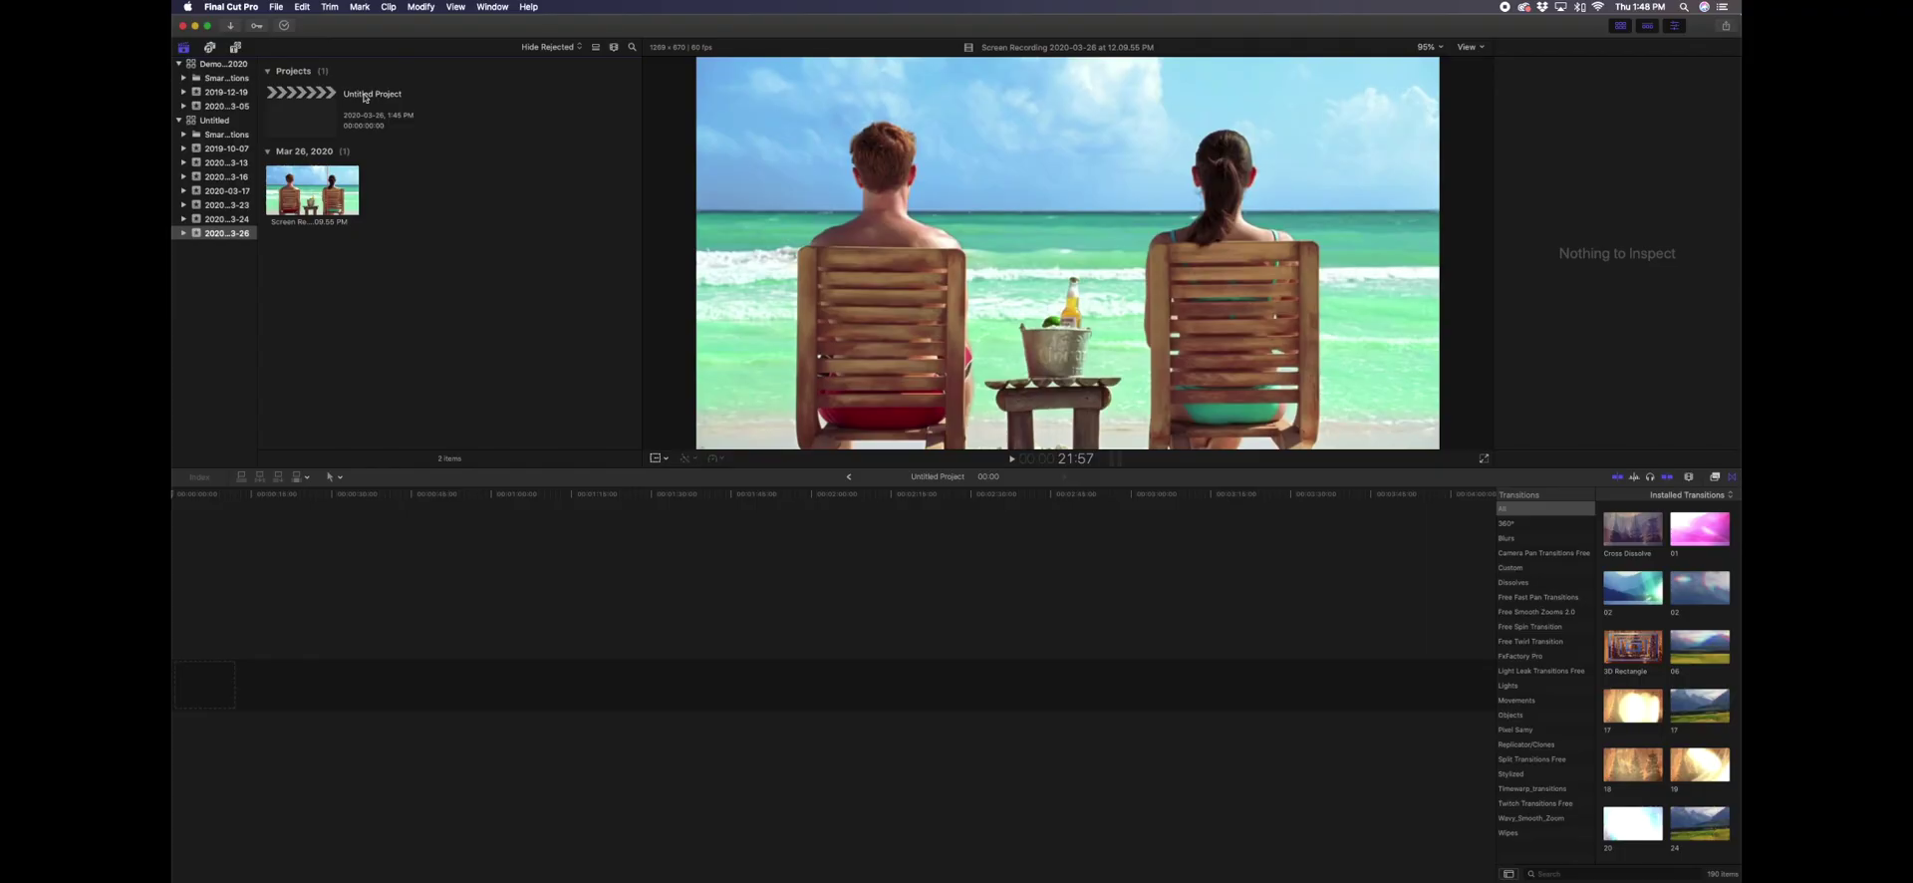
- Check which version of the editing application is installed, then dismiss the version information
left_click(219, 7)
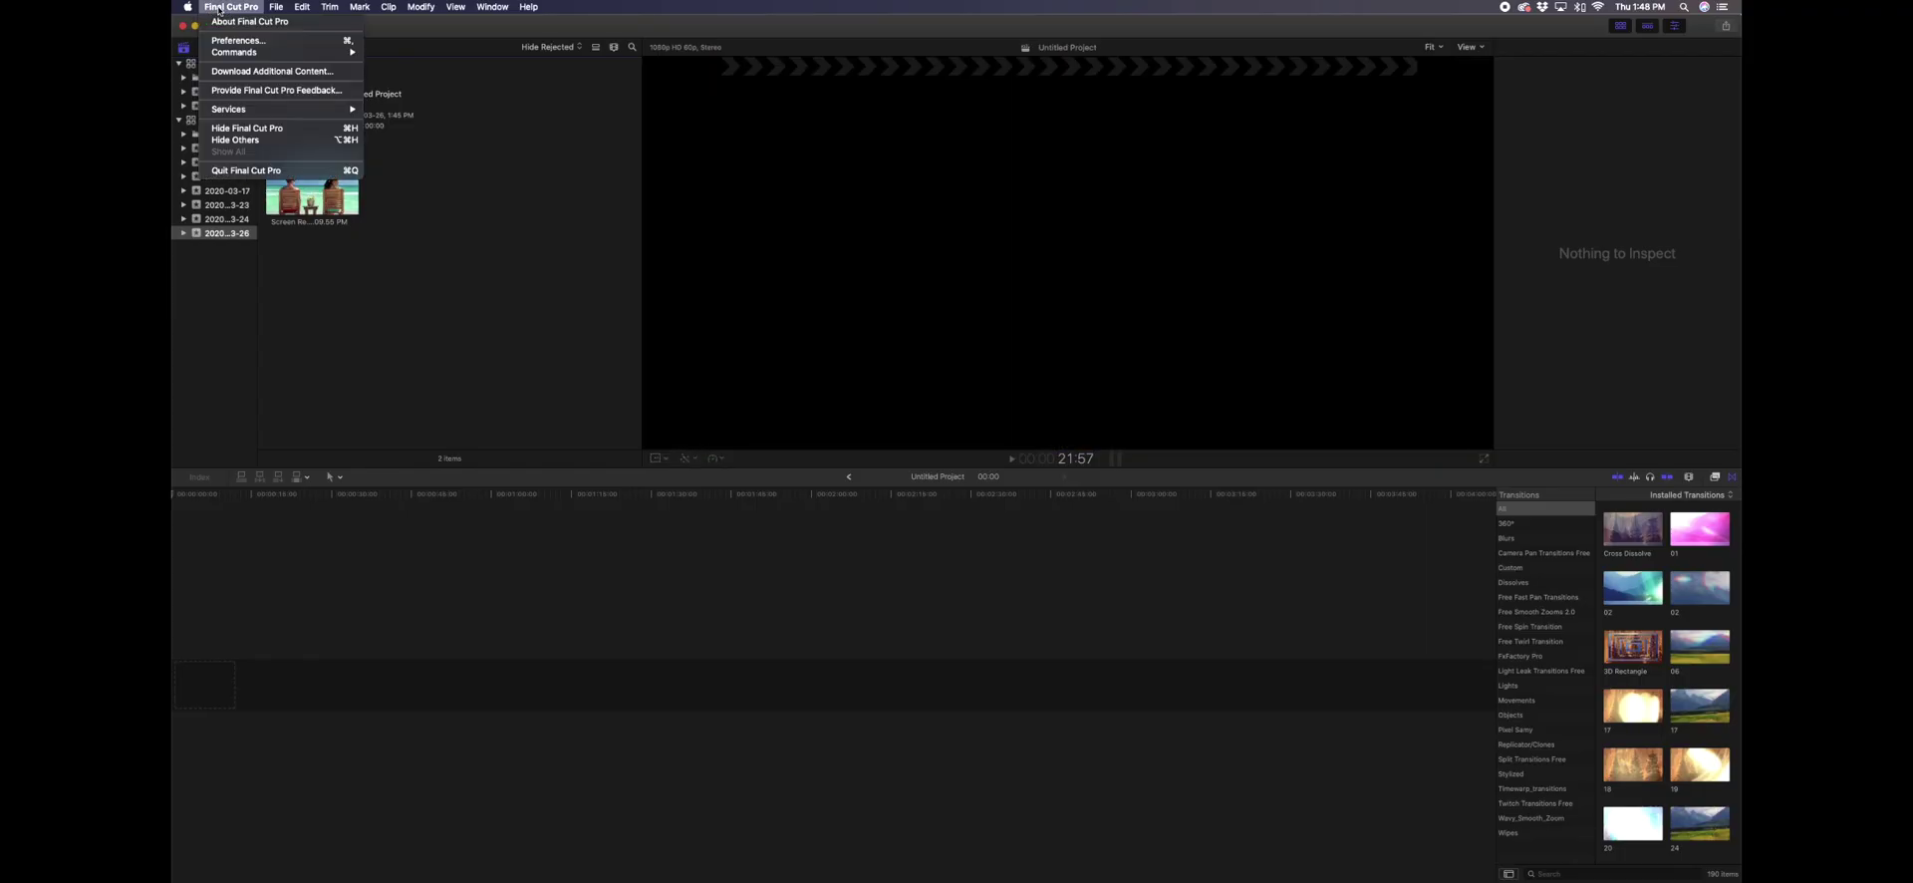
left_click(269, 22)
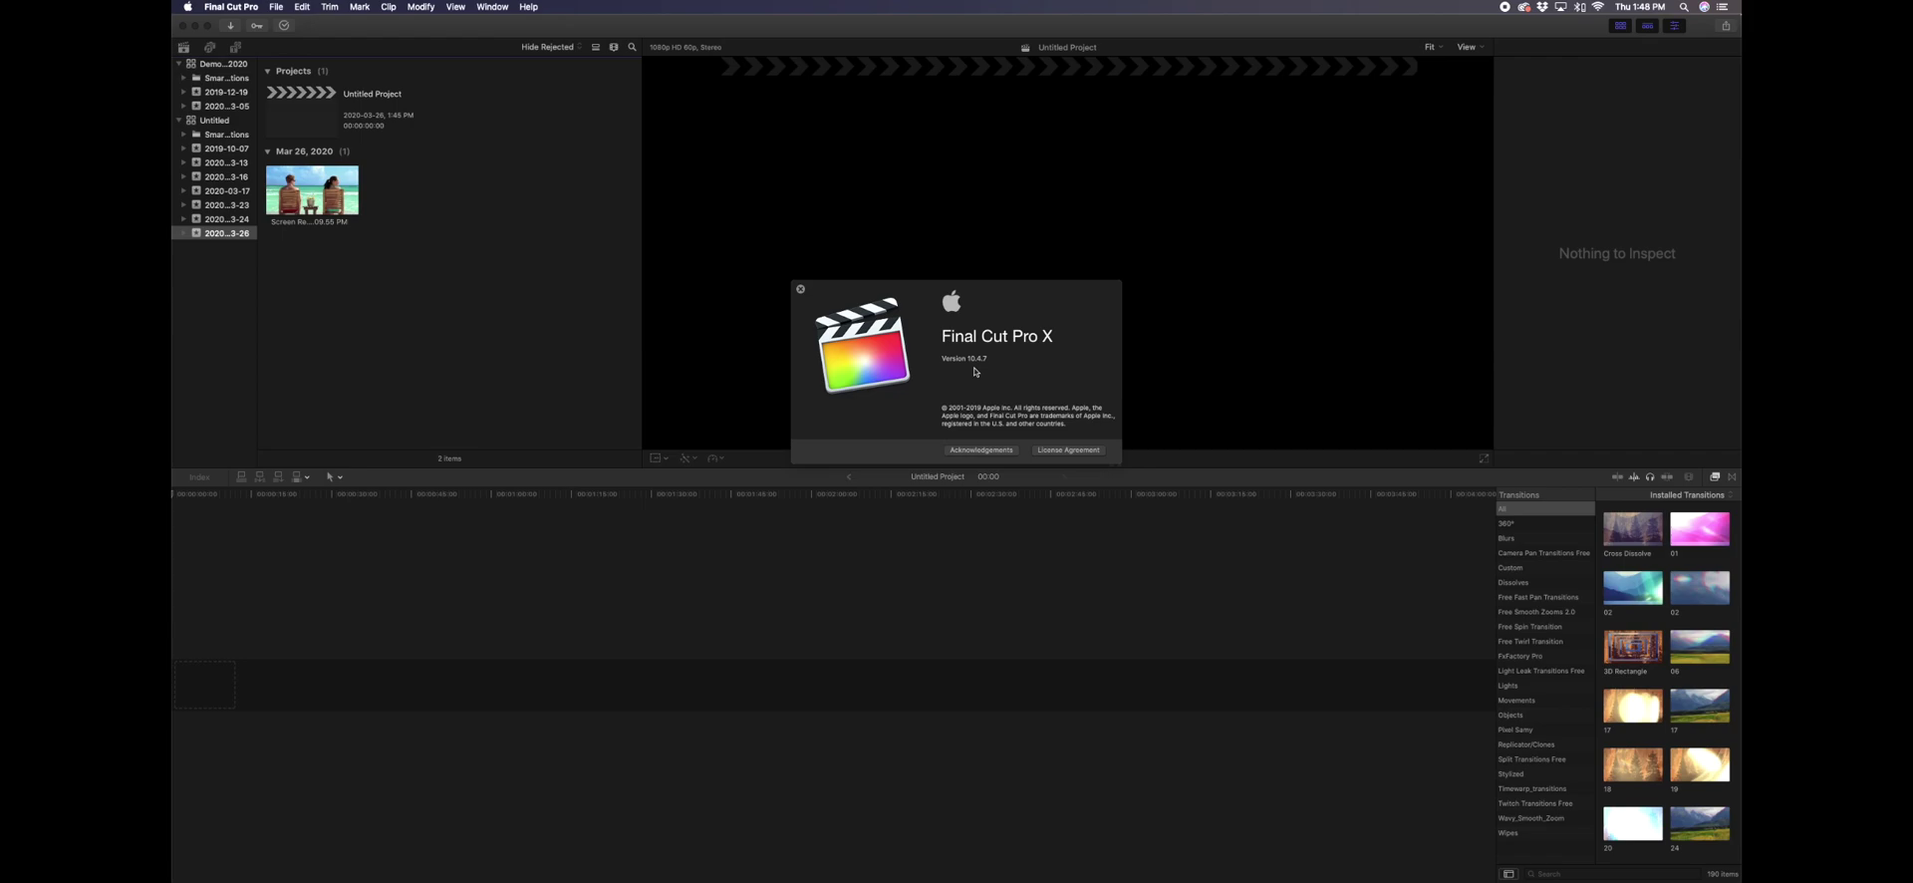
left_click(799, 290)
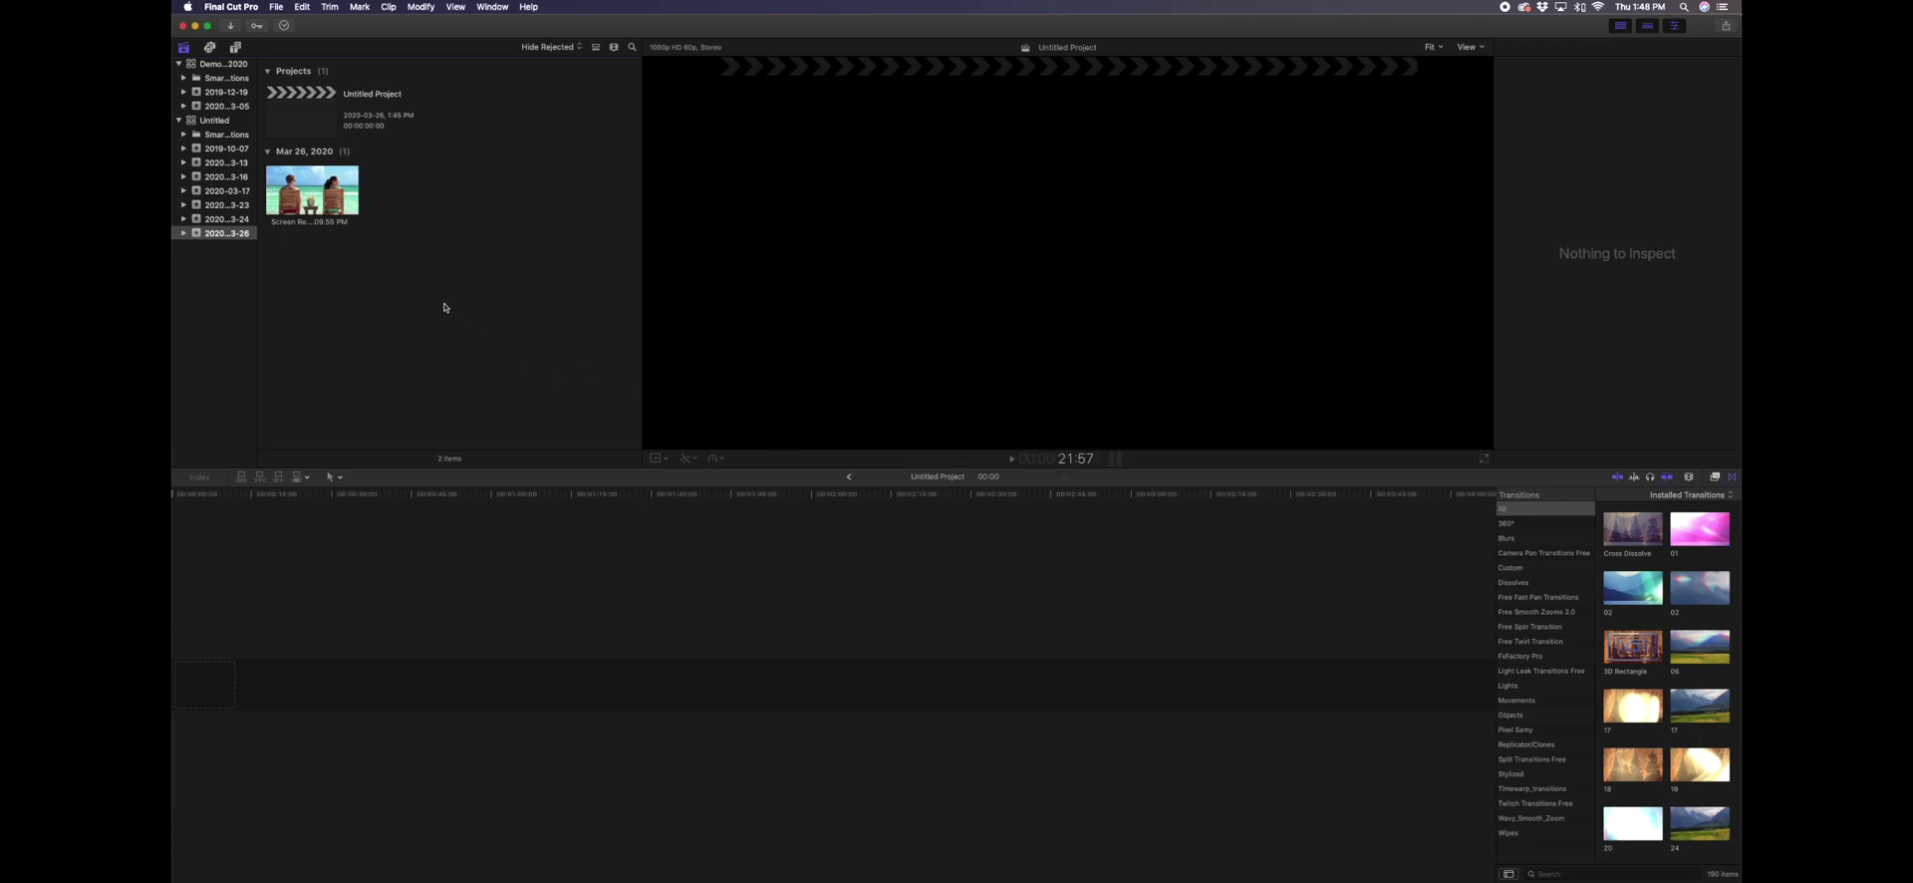
- Place the beach screen recording clip at the start of the empty Untitled Project timeline
left_click(289, 189)
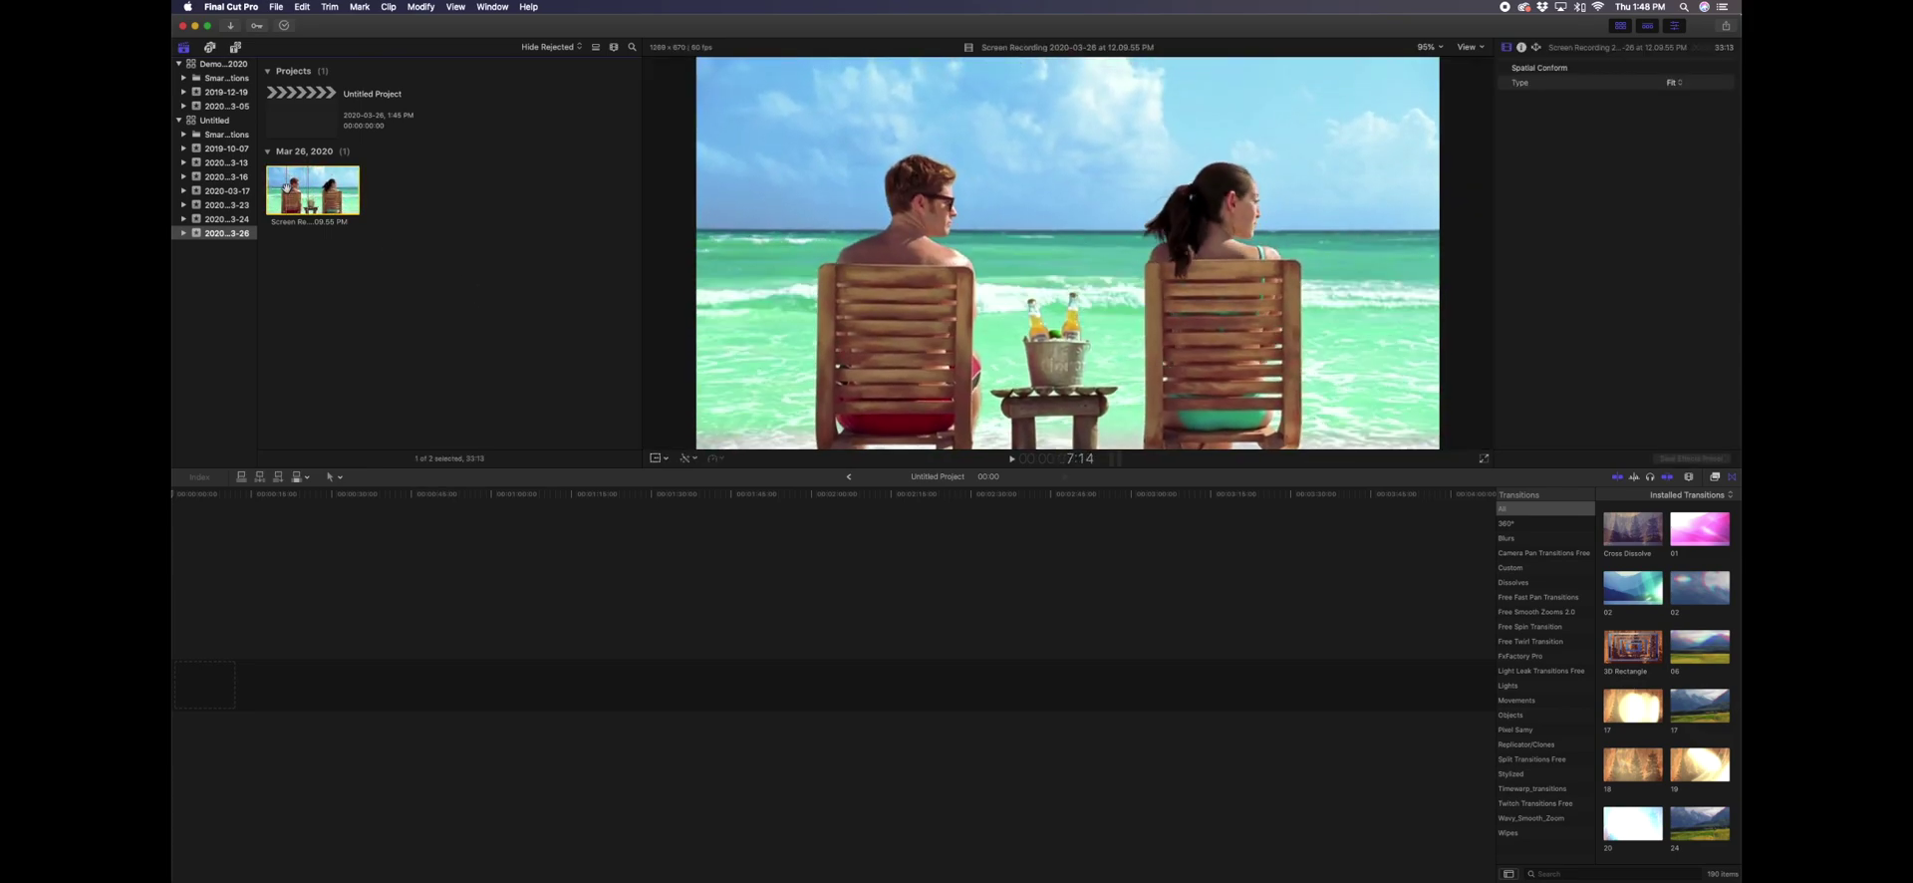
left_click_drag(289, 189, 338, 665)
left_click(1688, 477)
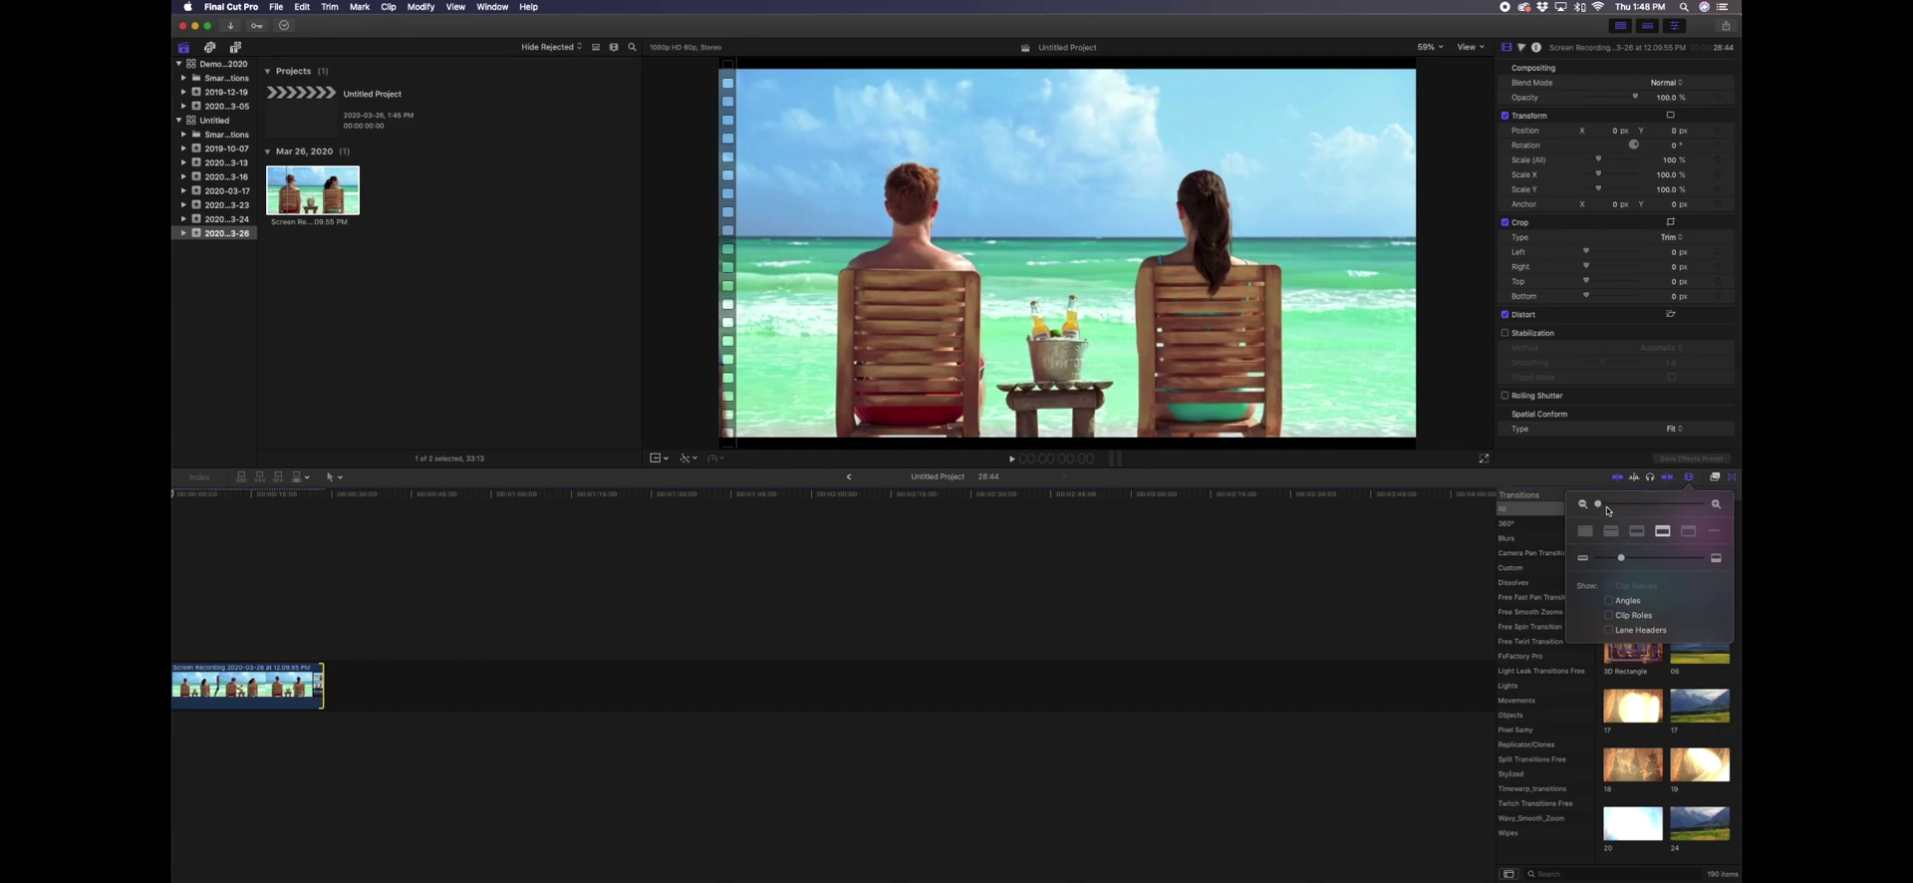
left_click_drag(1600, 505, 1670, 508)
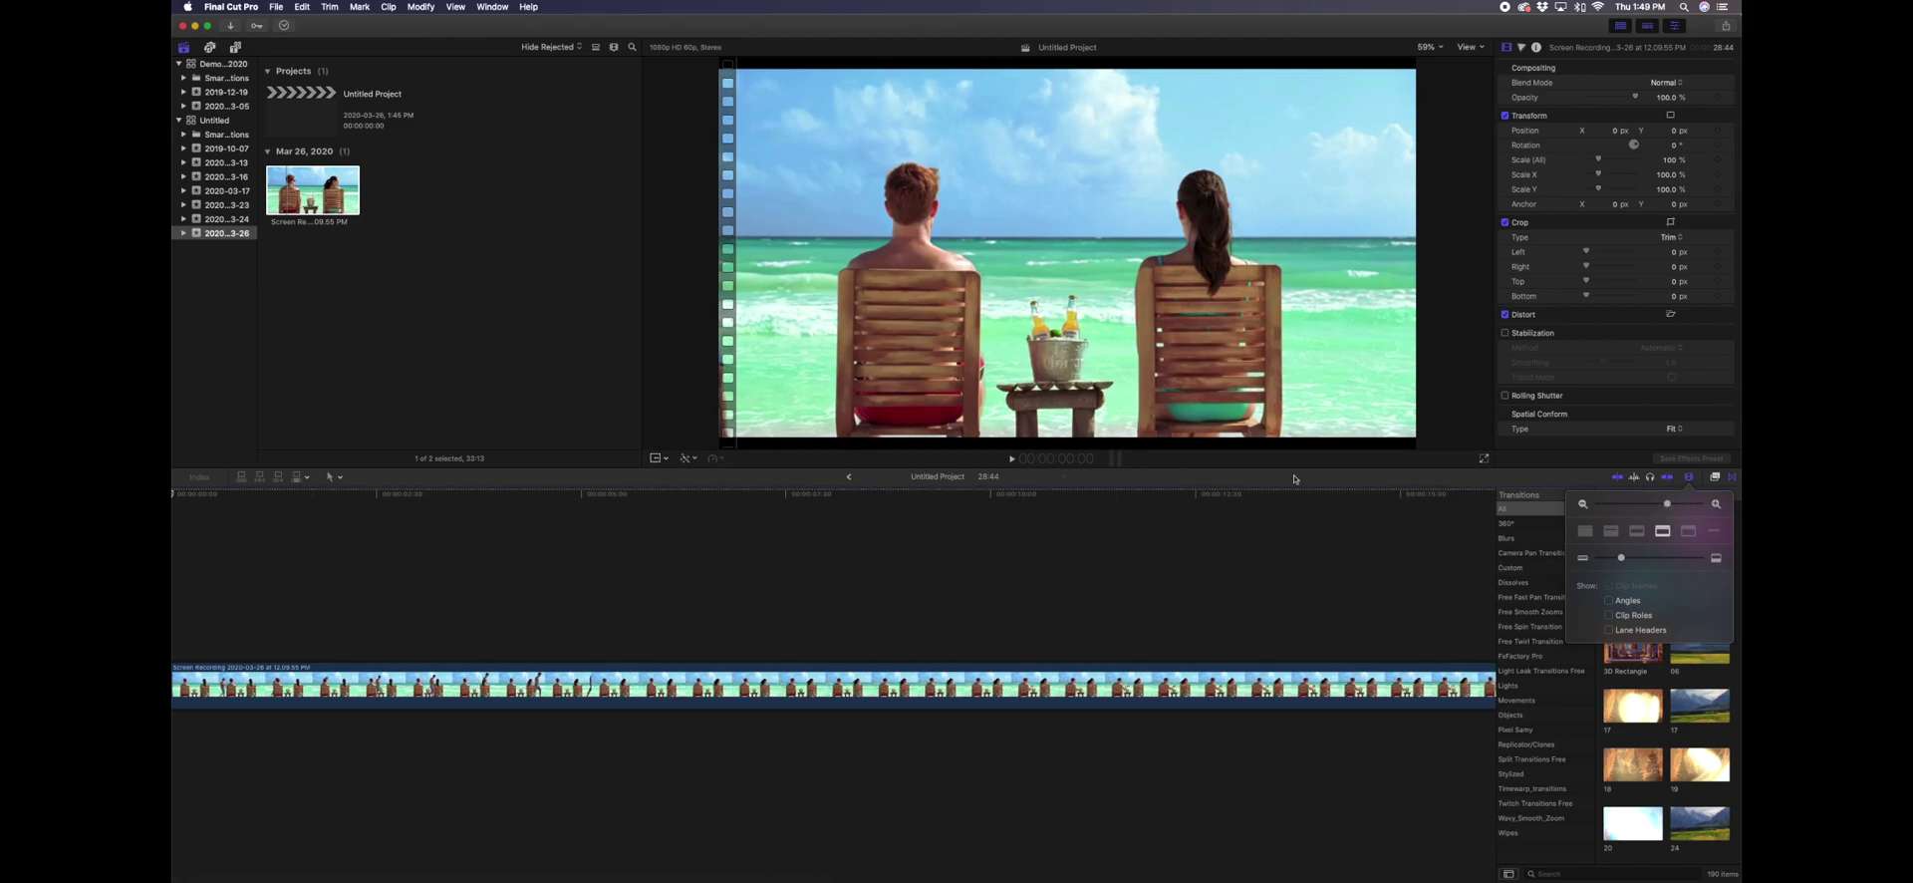
scroll(322, 550, "left", 2)
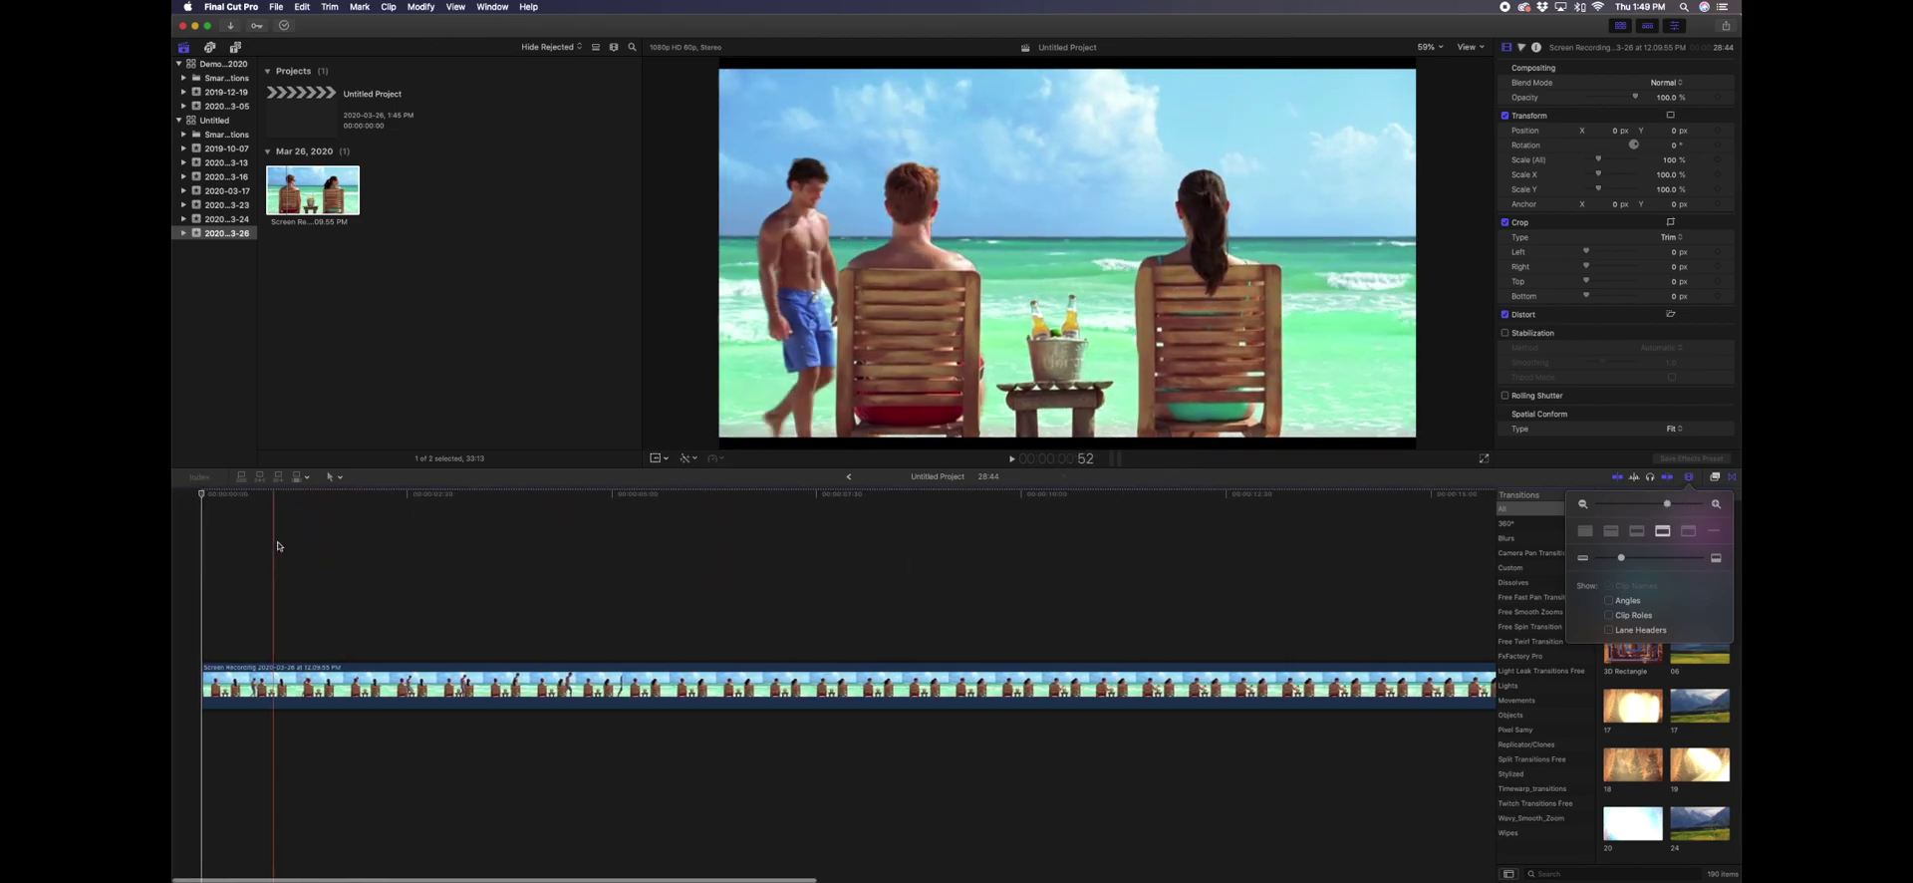
- Skim the beach clip from beginning to end to examine where the bottles move and when the logo appears
left_click(380, 558)
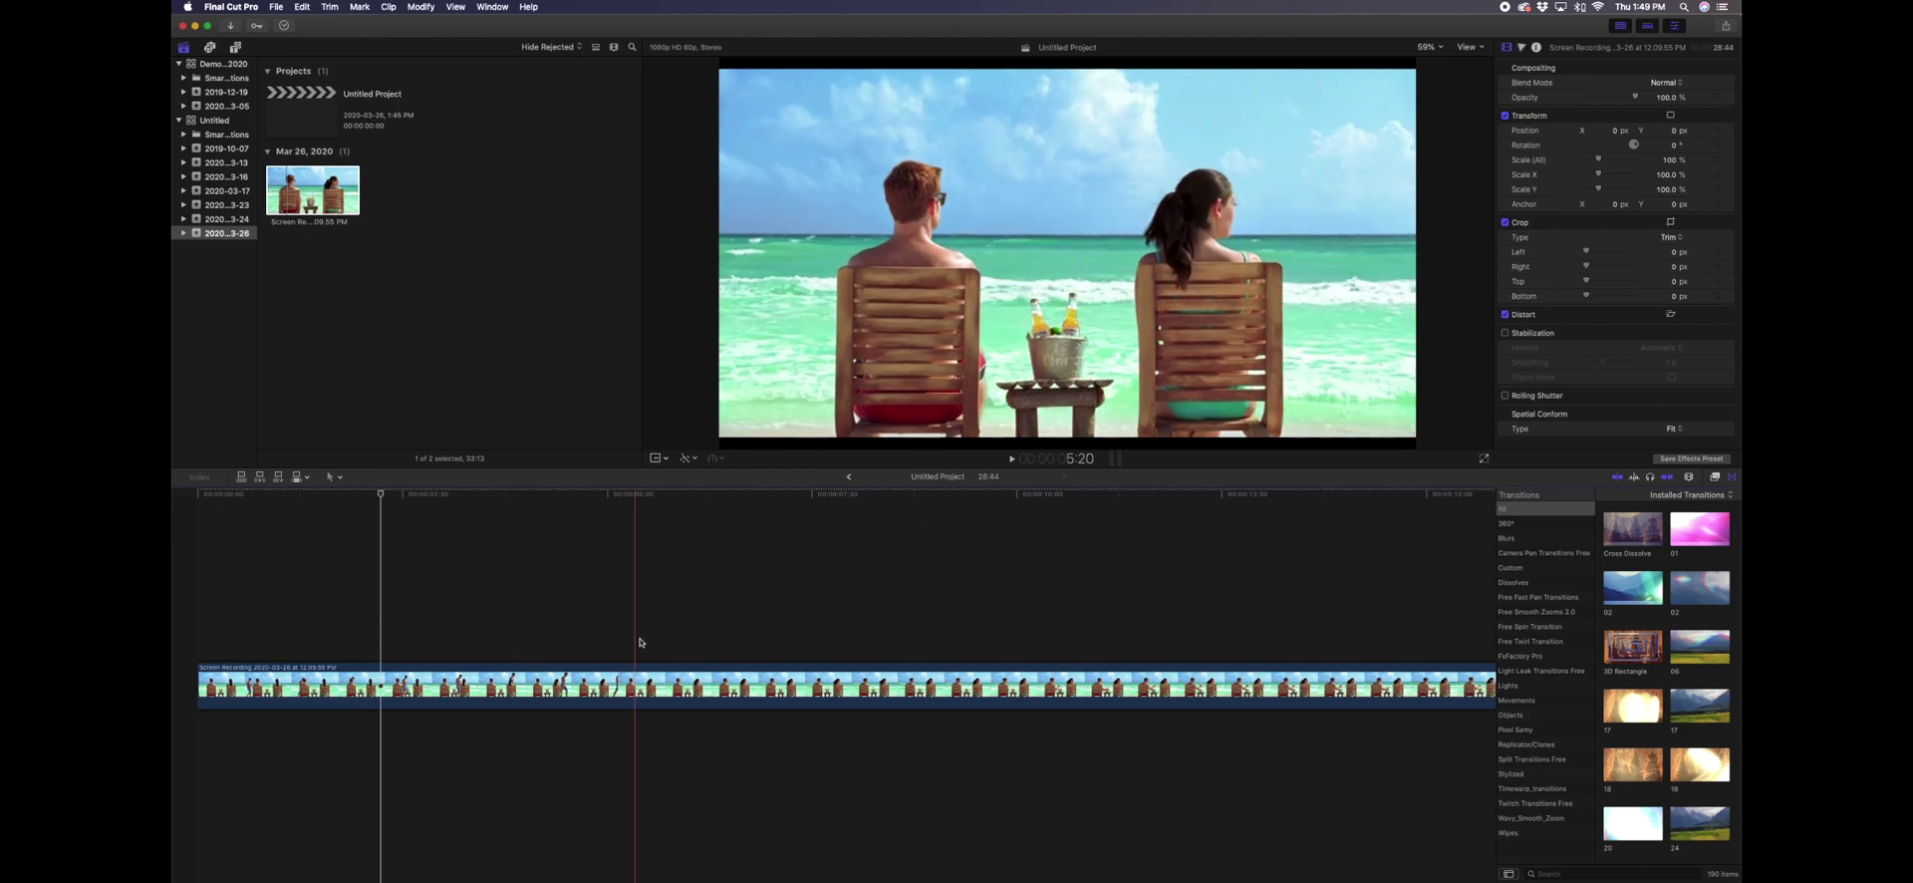
scroll(1026, 648, "right", 5)
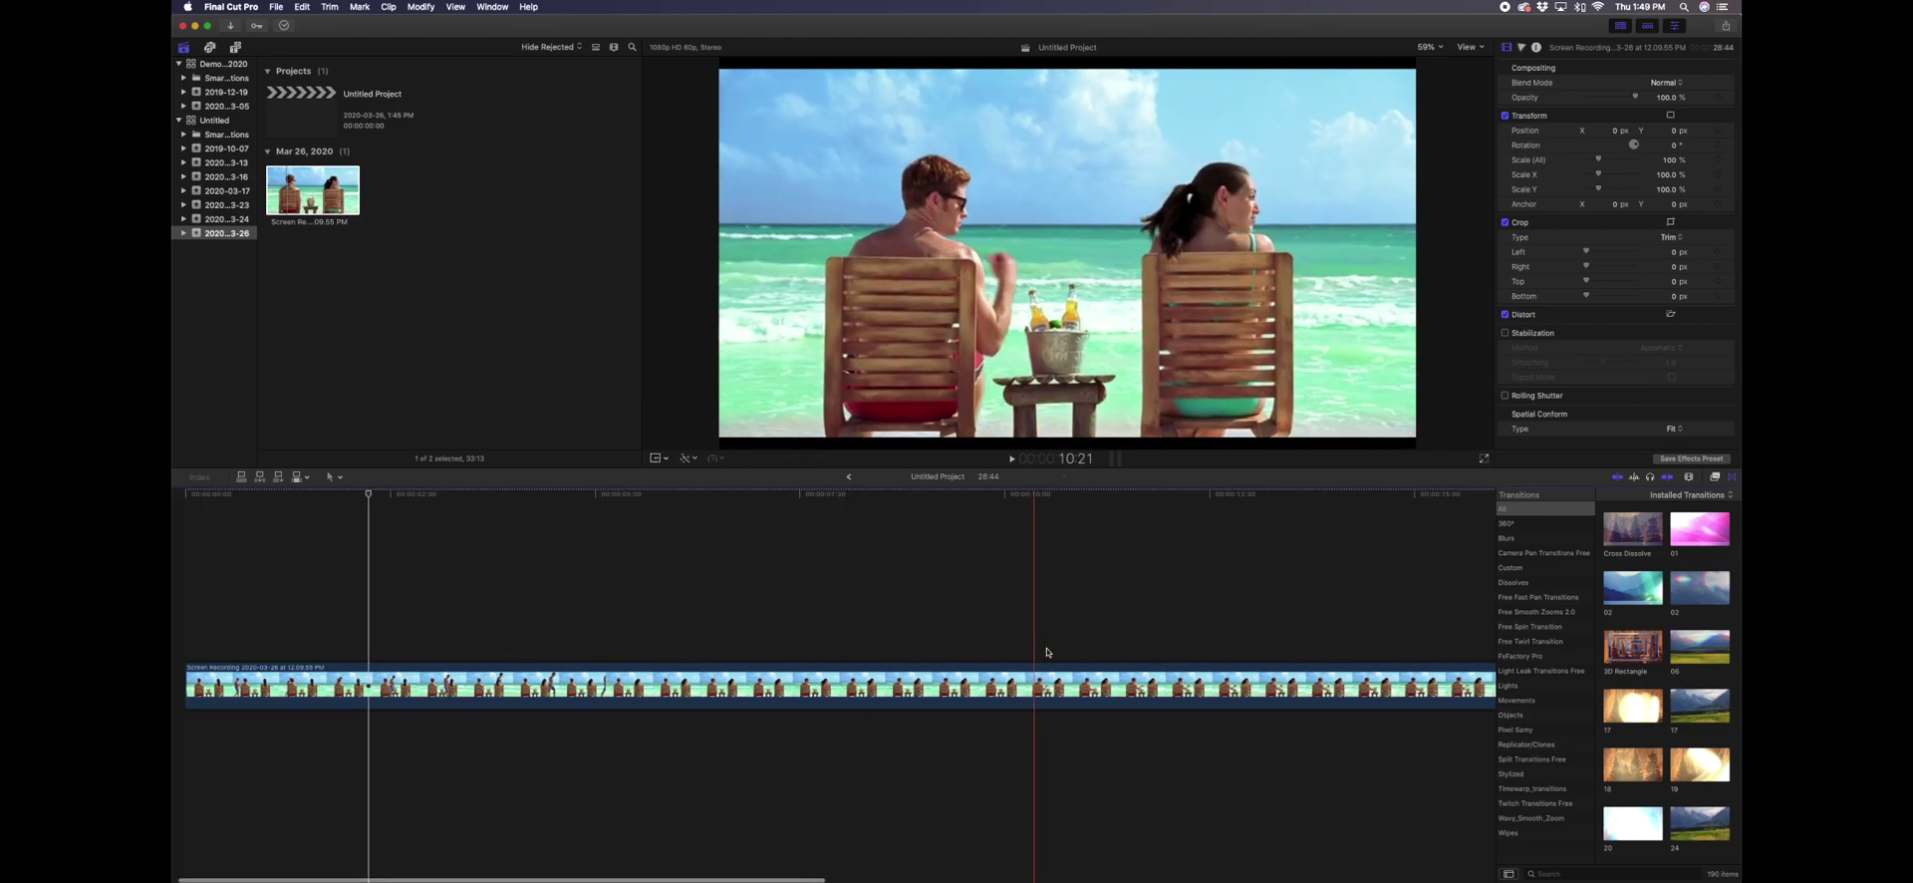
scroll(1159, 659, "right", 4)
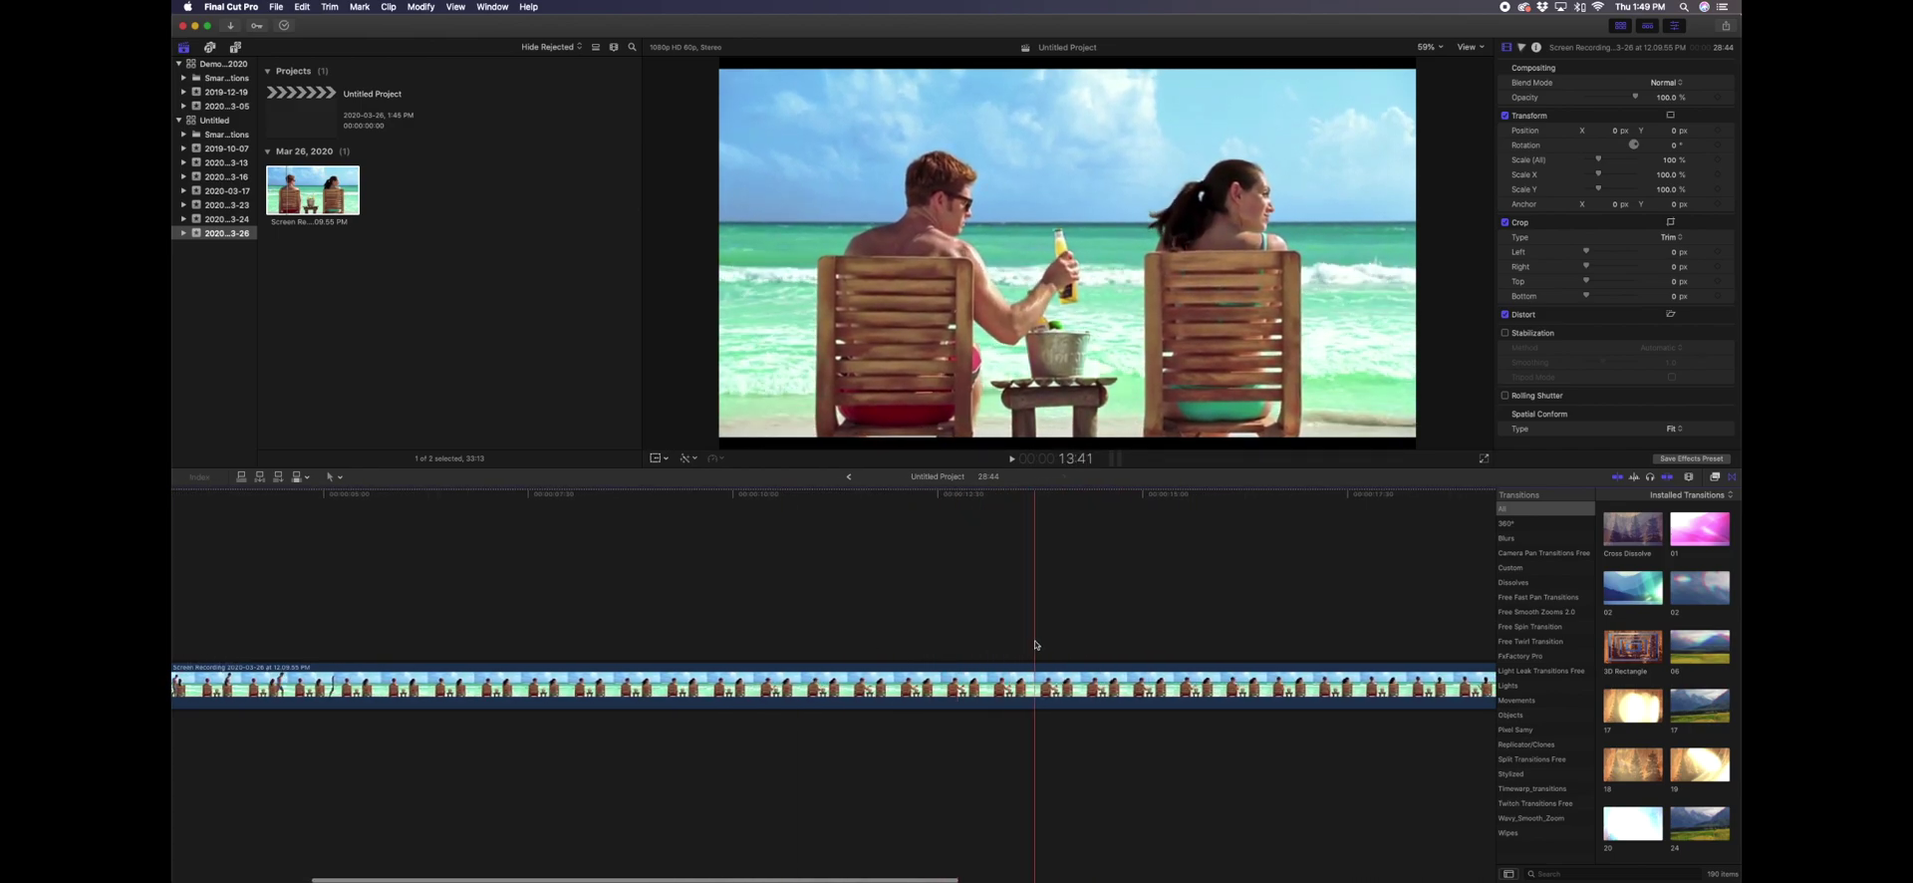
scroll(1270, 653, "right", 10)
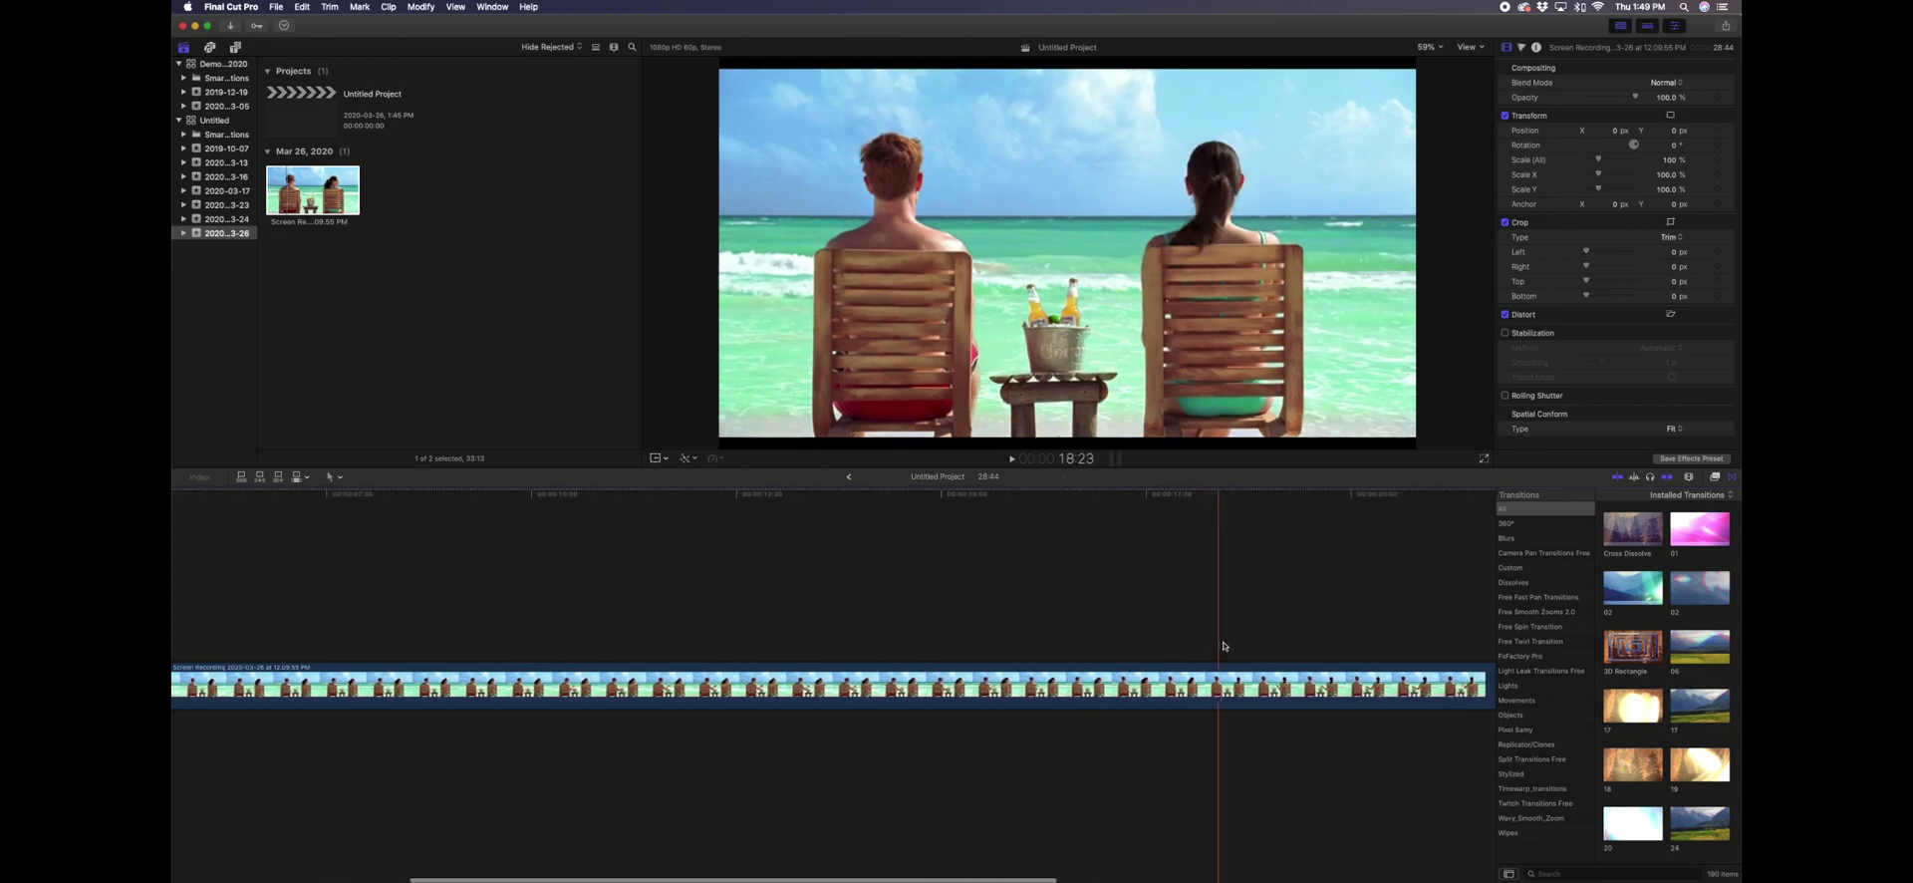
scroll(1313, 645, "right", 1)
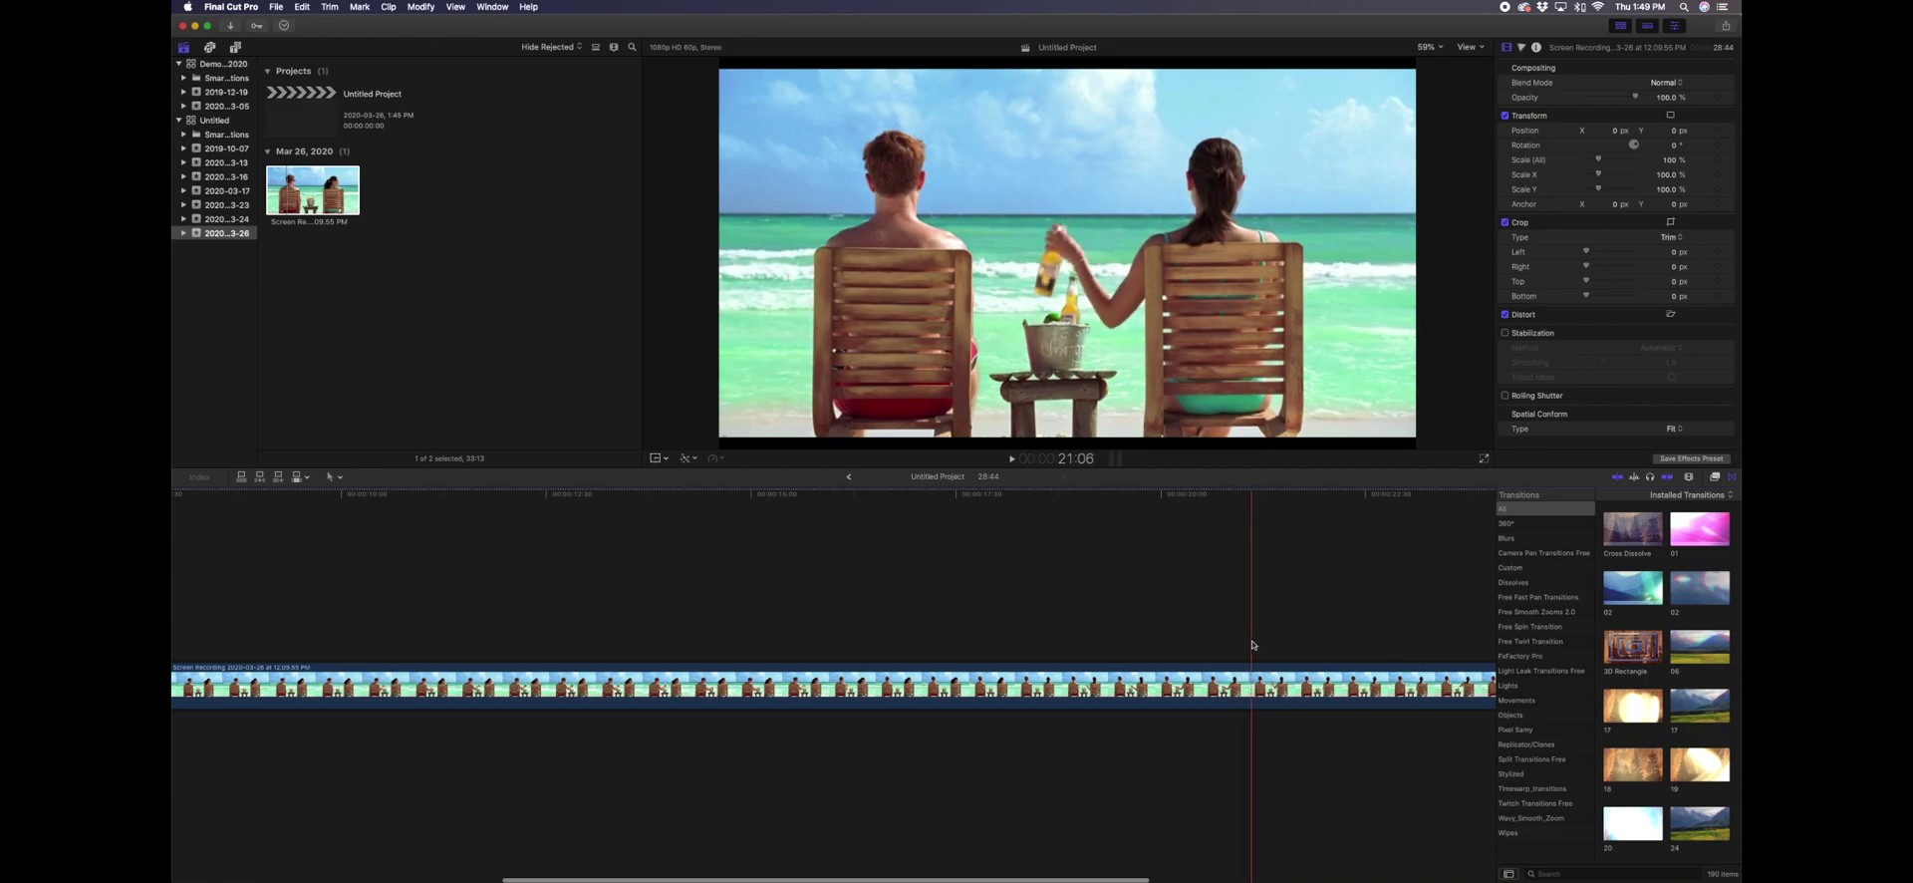
scroll(1295, 648, "right", 1)
scroll(1296, 648, "right", 1)
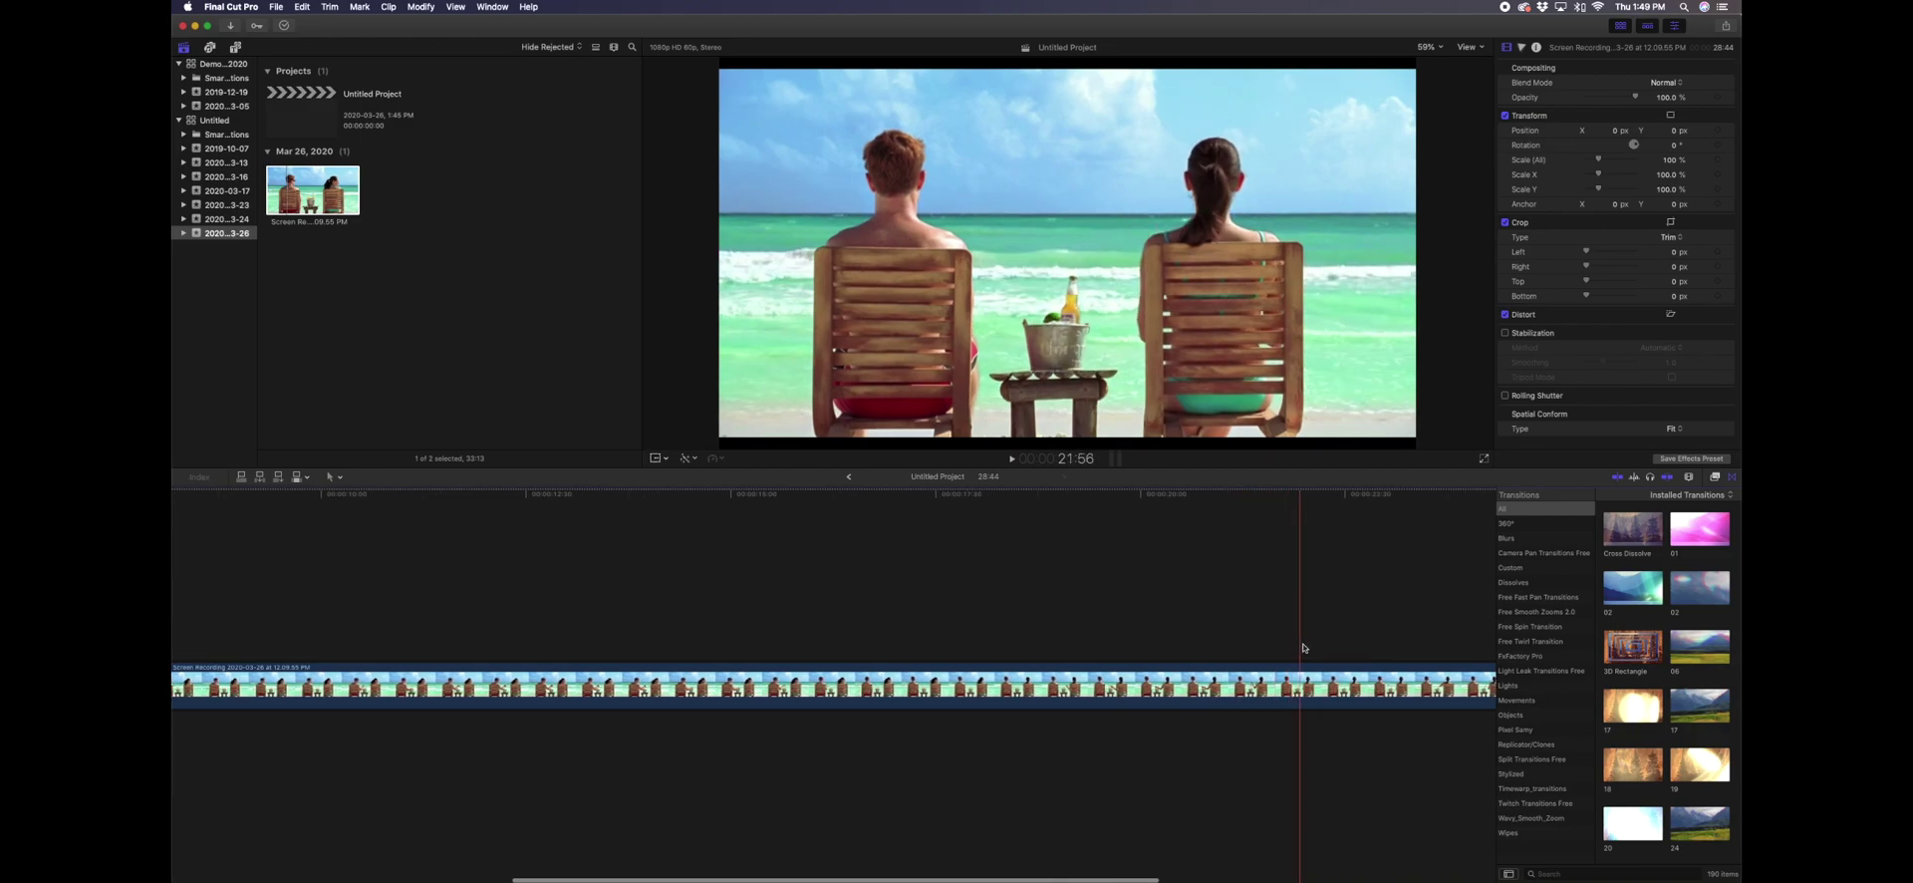
scroll(1326, 649, "right", 2)
scroll(1326, 649, "right", 5)
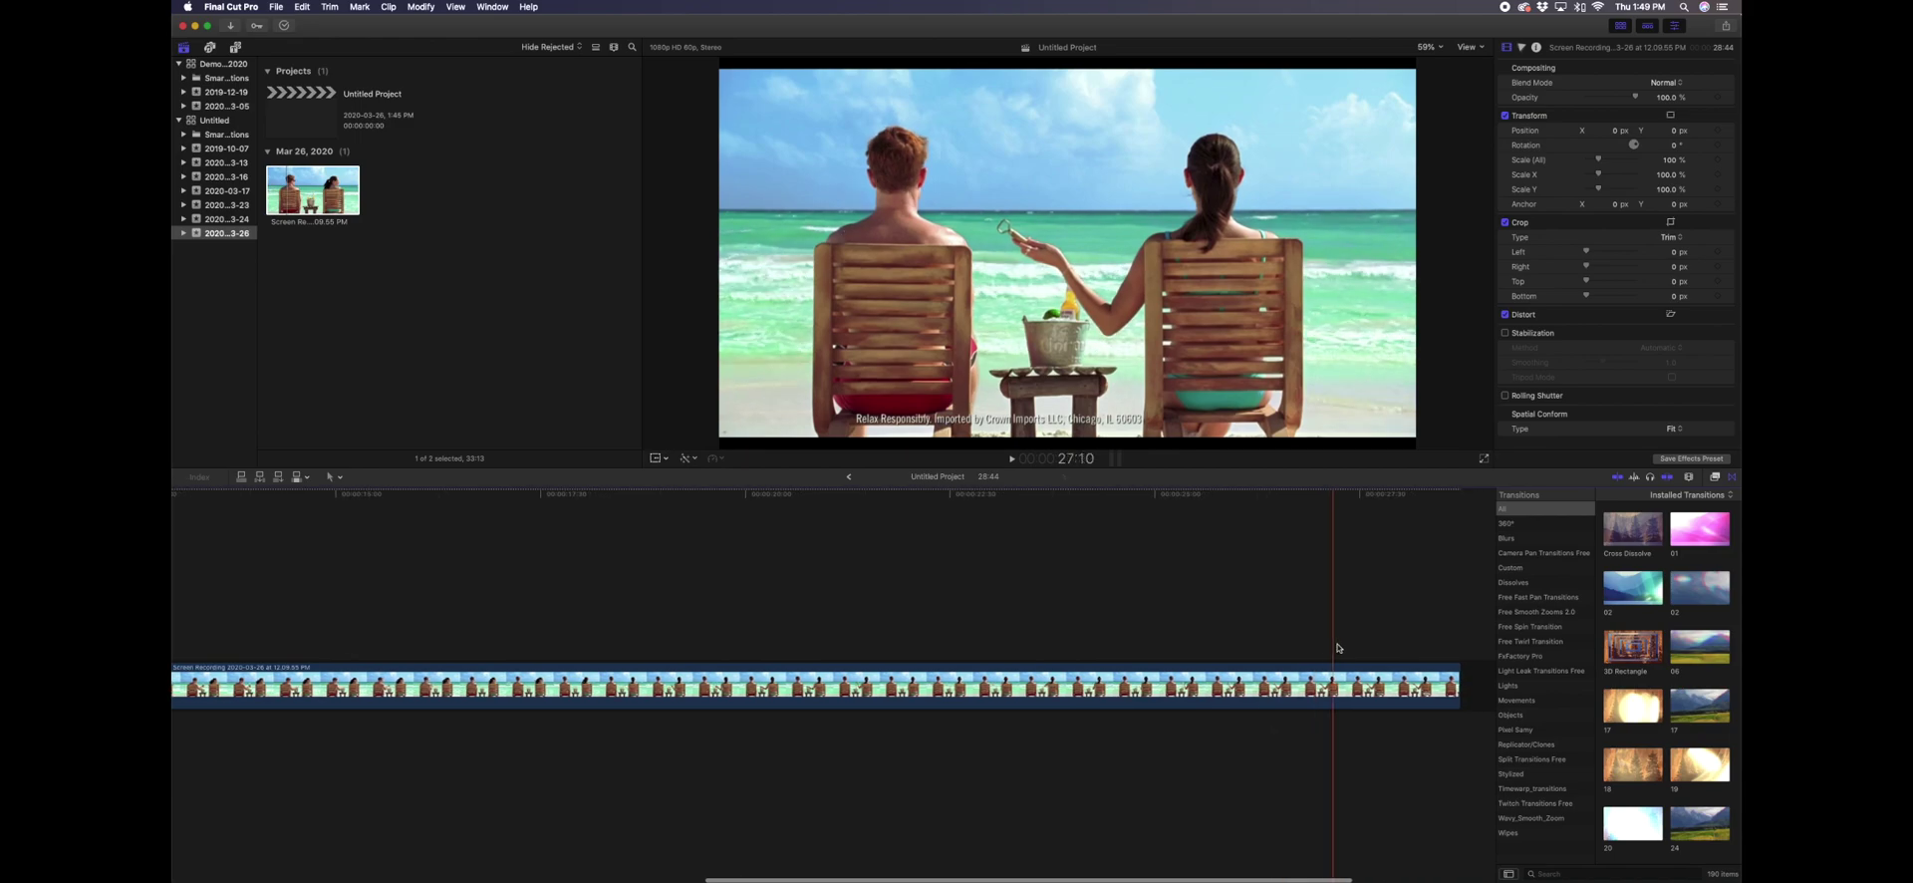
scroll(1354, 649, "right", 1)
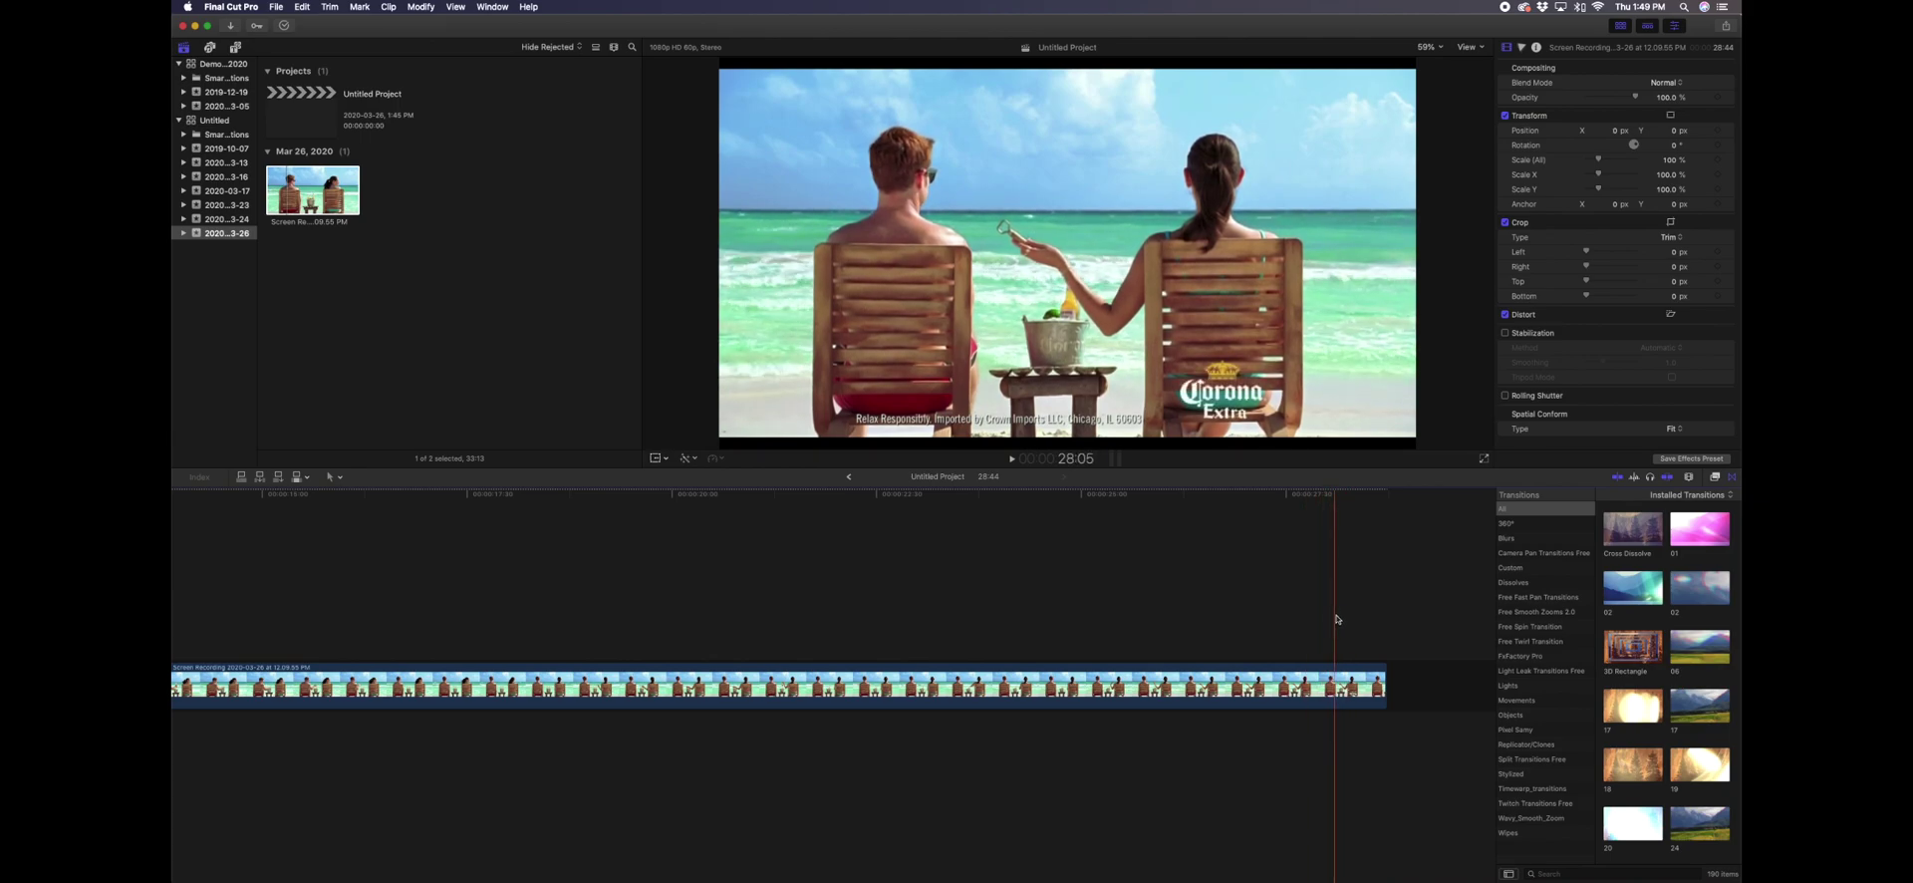
scroll(973, 602, "left", 10)
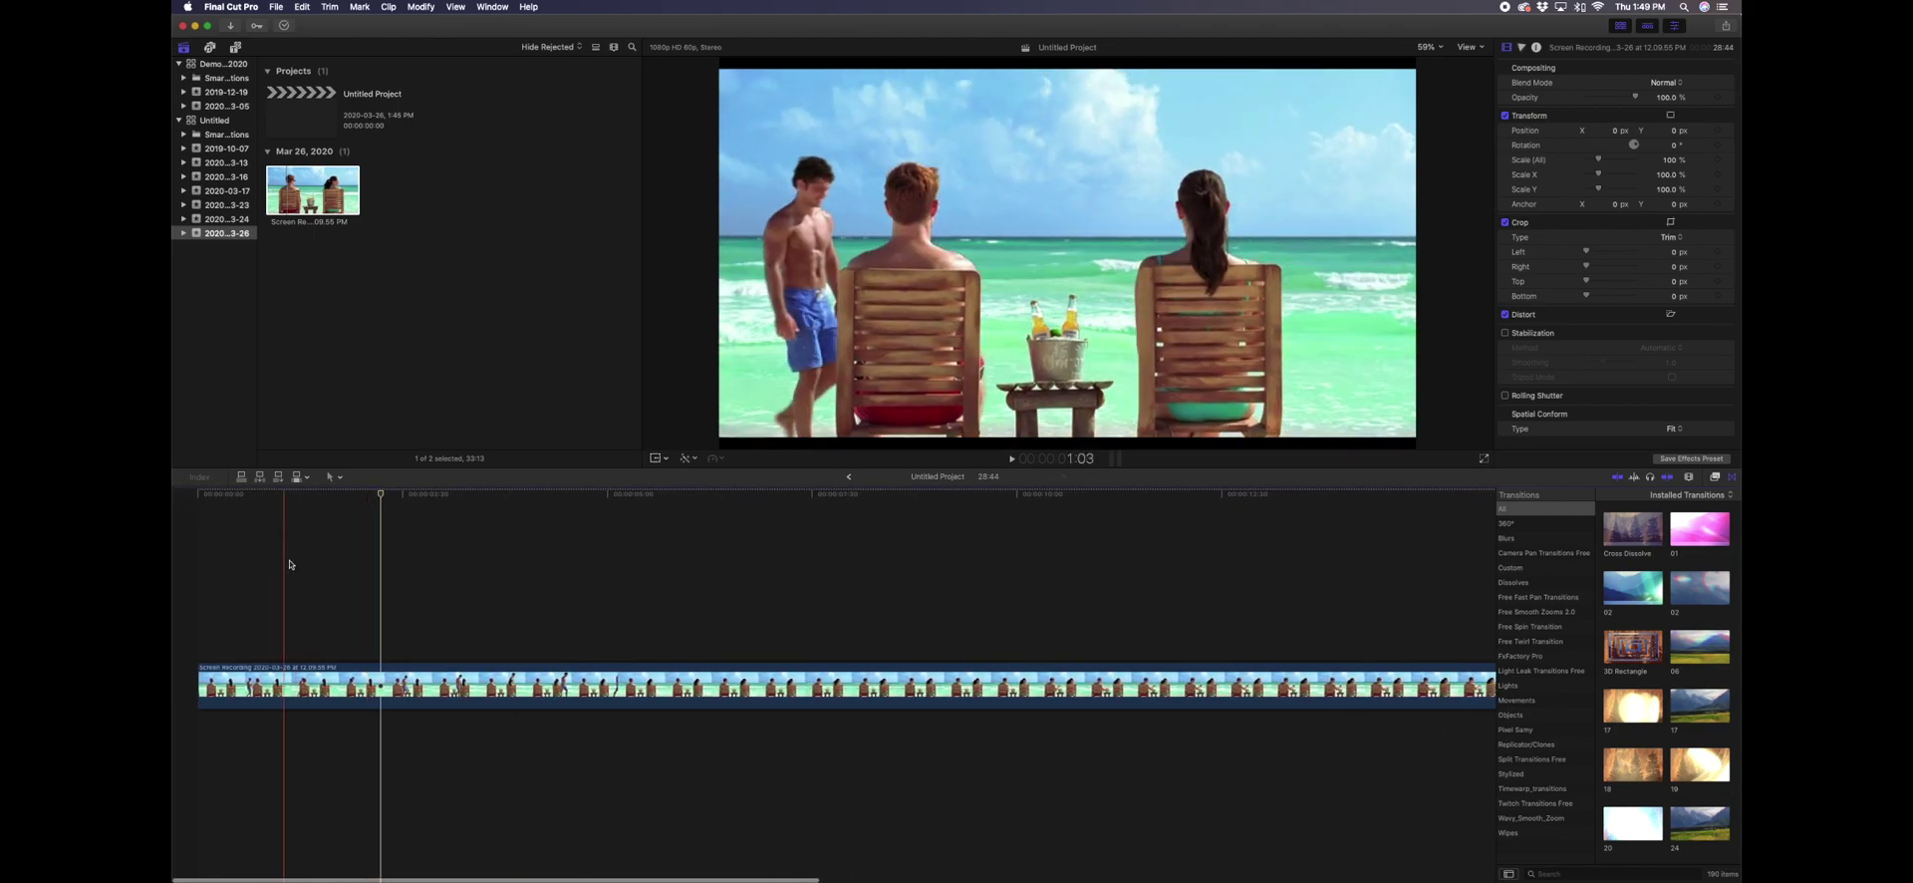
- Position the playhead near the clip's start and apply the Censor effect from the Stylize category to the beach clip
left_click(237, 562)
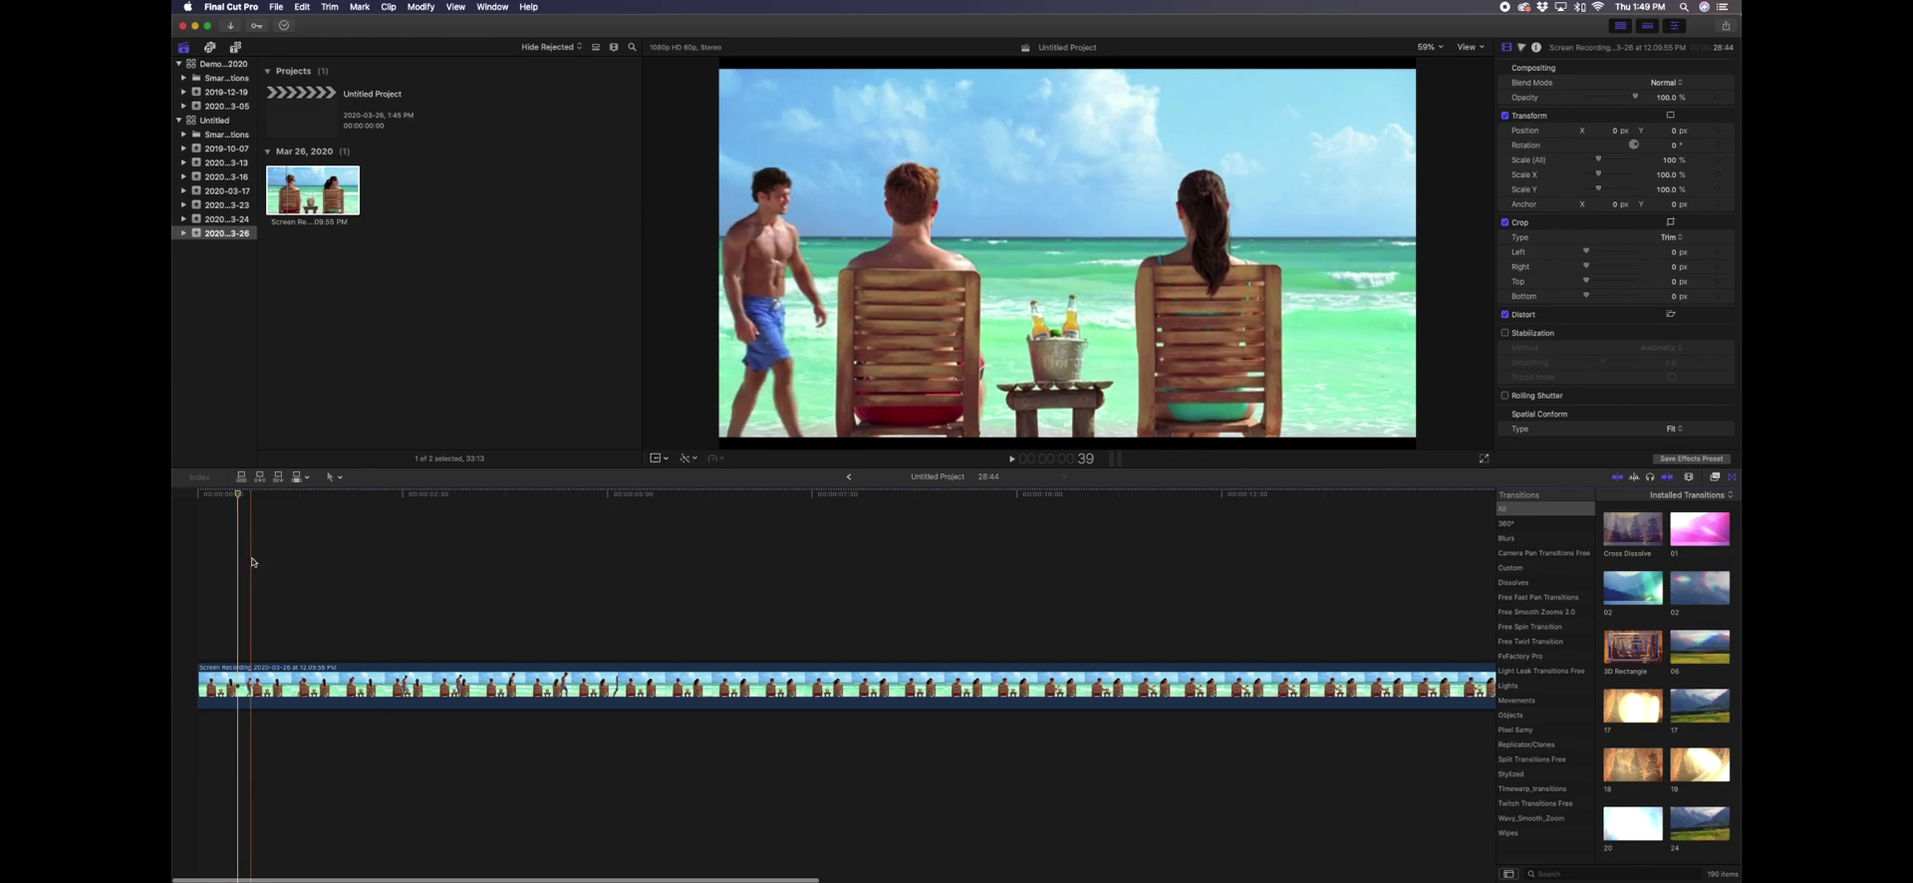
left_click(1716, 478)
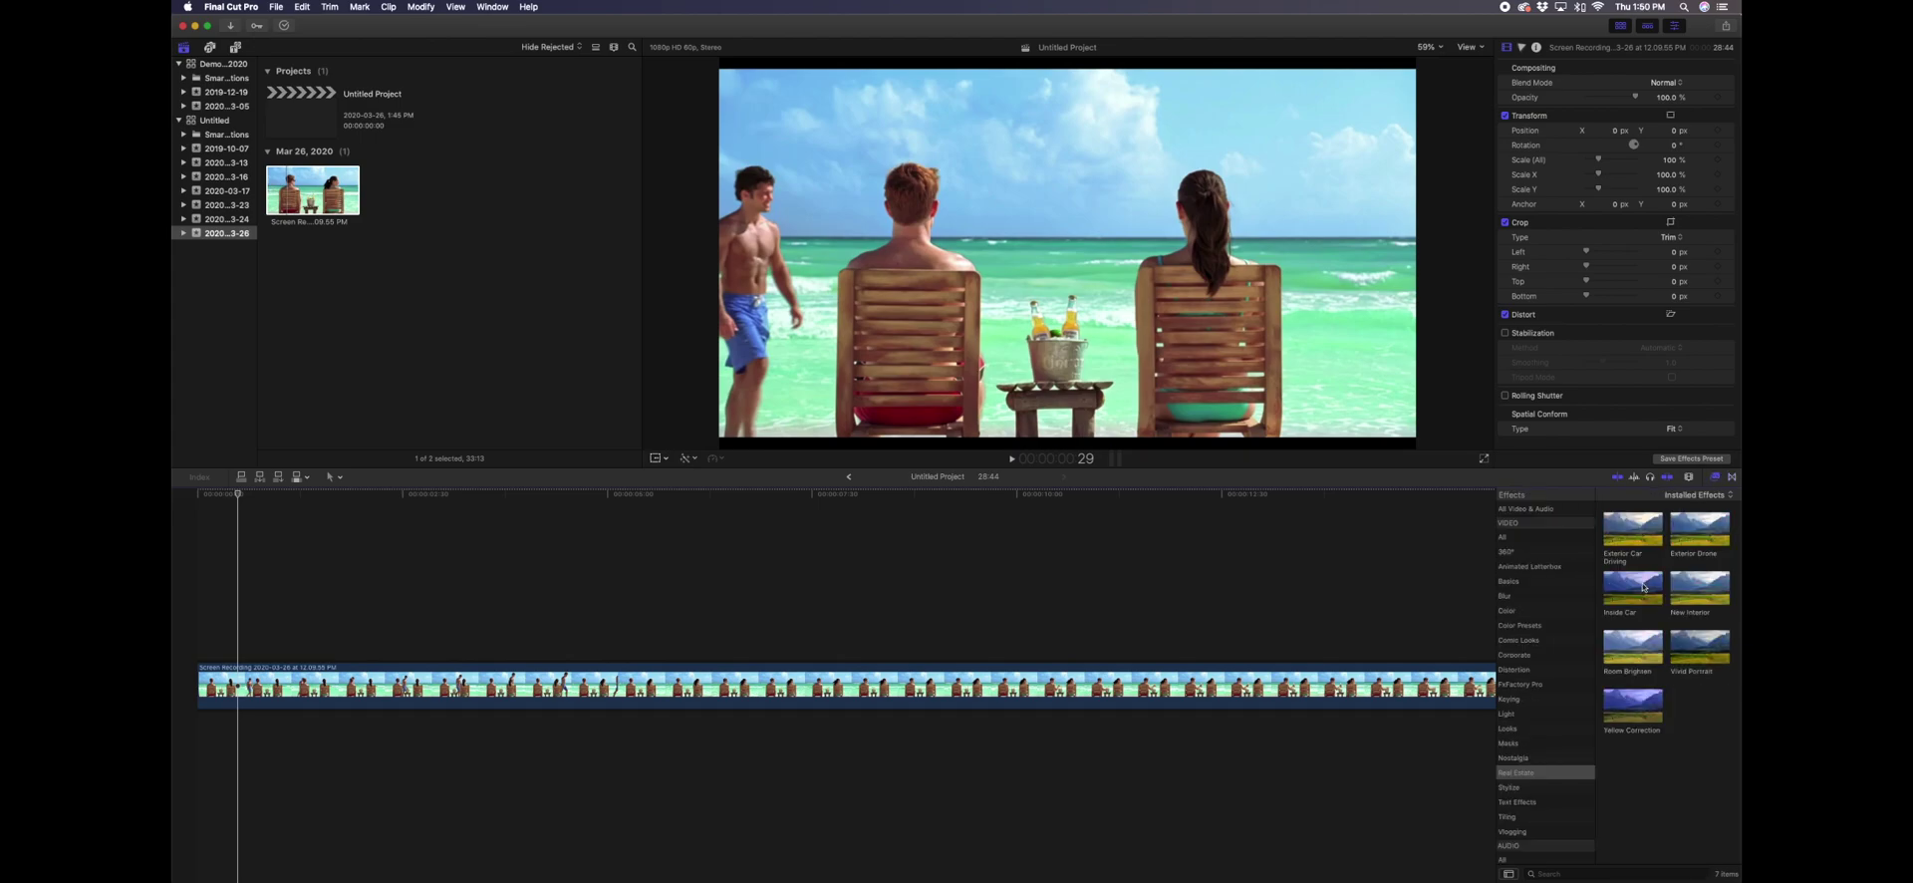
left_click(1508, 789)
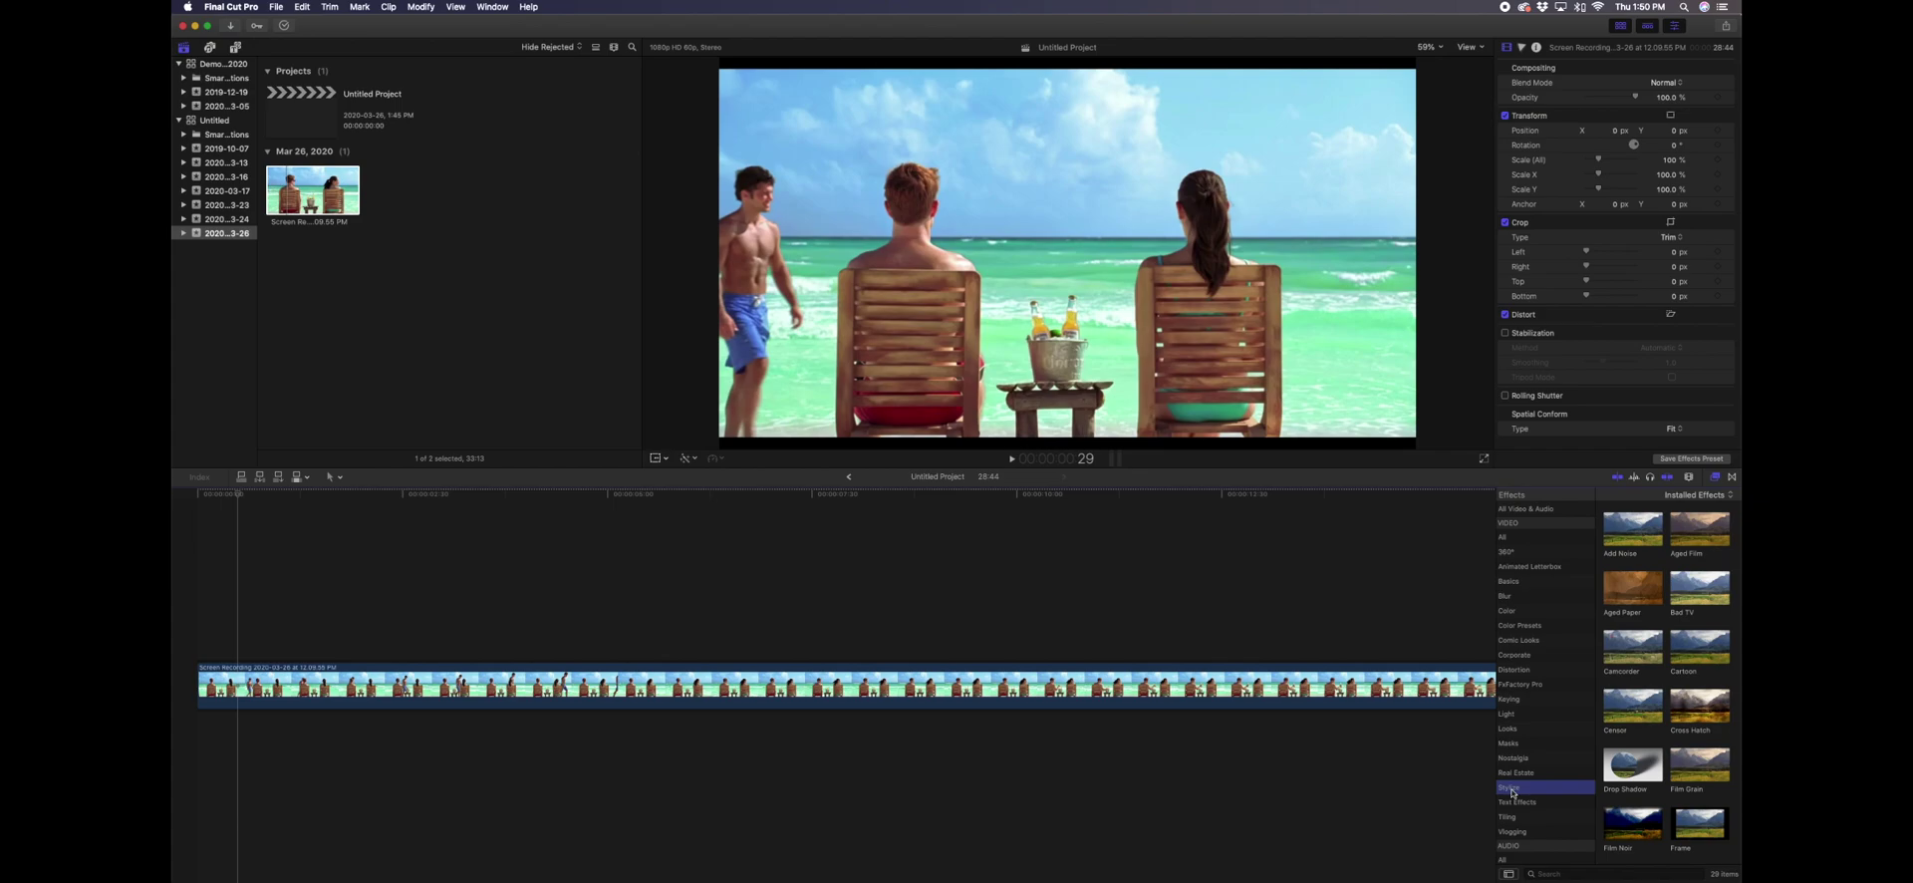
left_click(1637, 709)
left_click_drag(1637, 709, 623, 688)
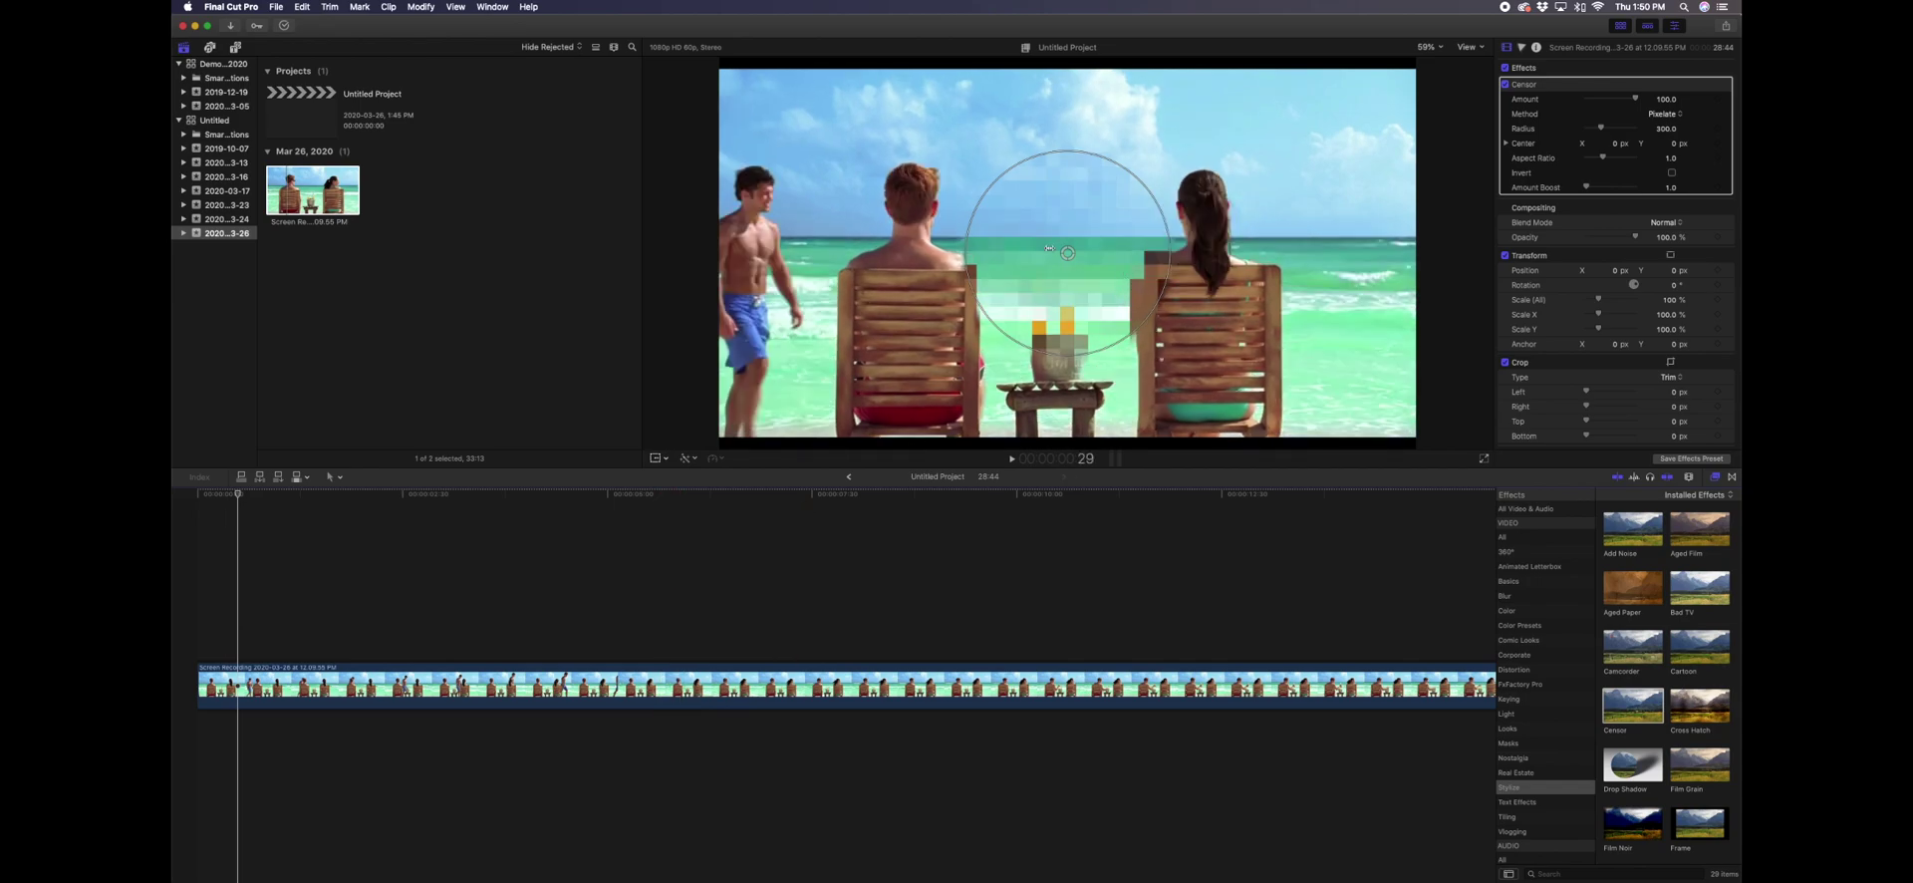
- Shrink the censor circle over the front bottle's label and set the censor method to Blur
left_click_drag(1163, 288, 1069, 333)
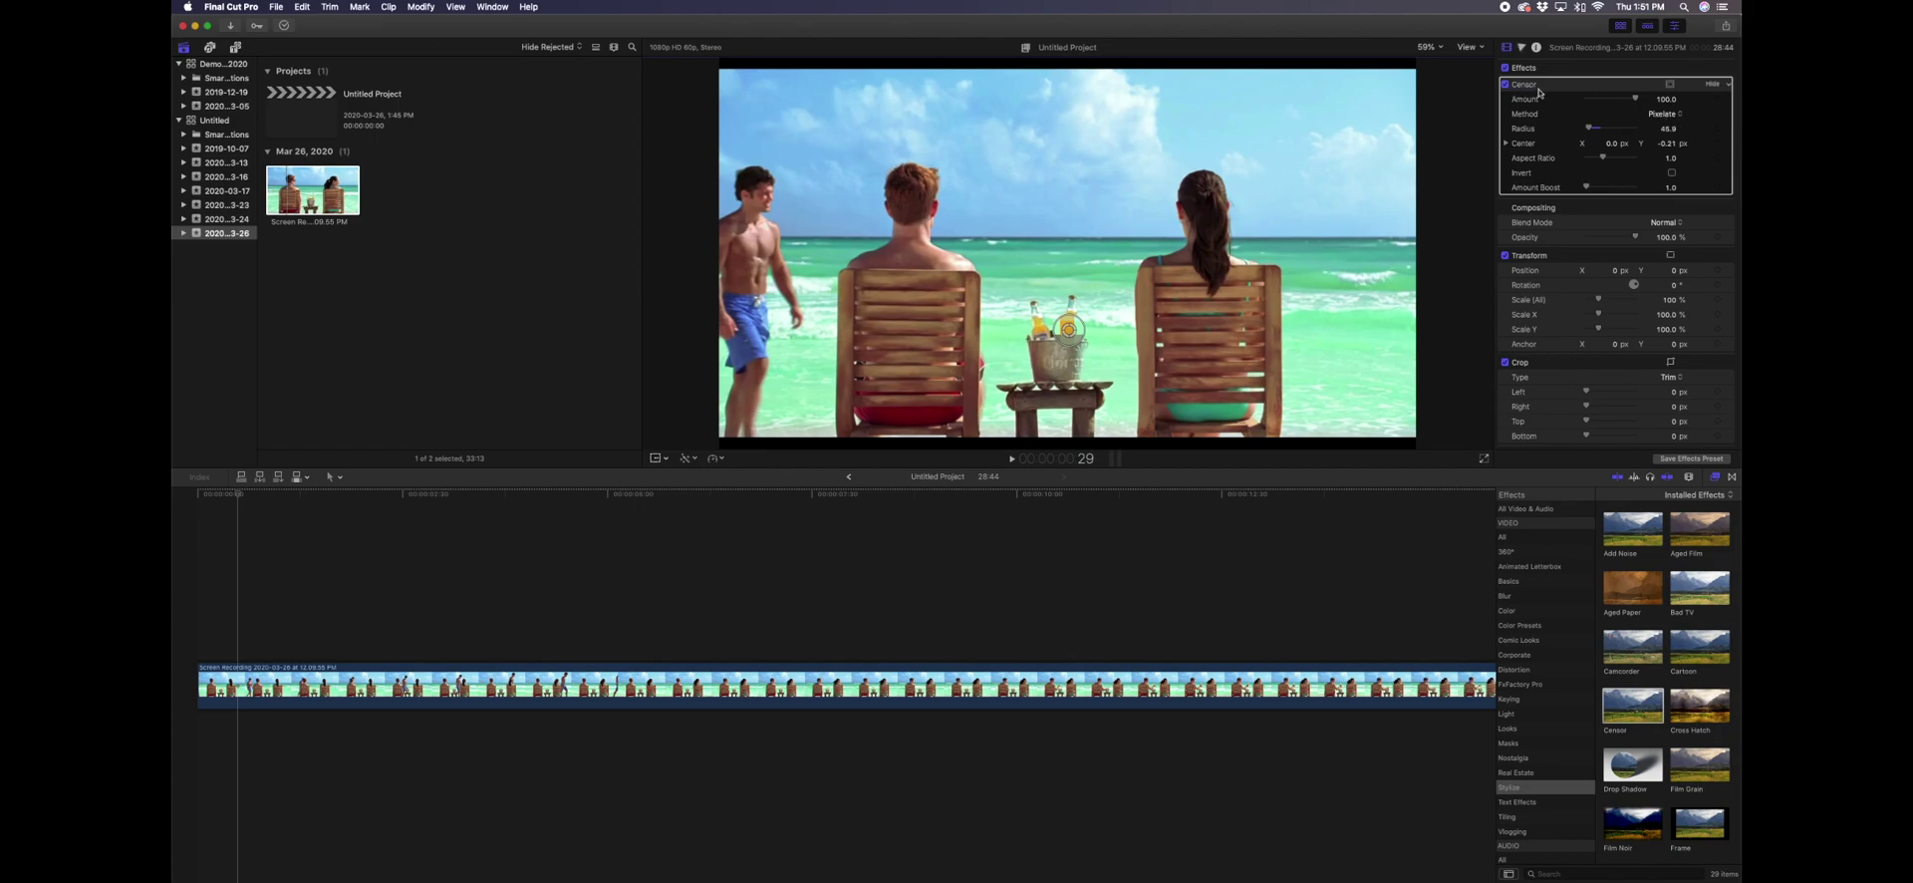
left_click(1681, 116)
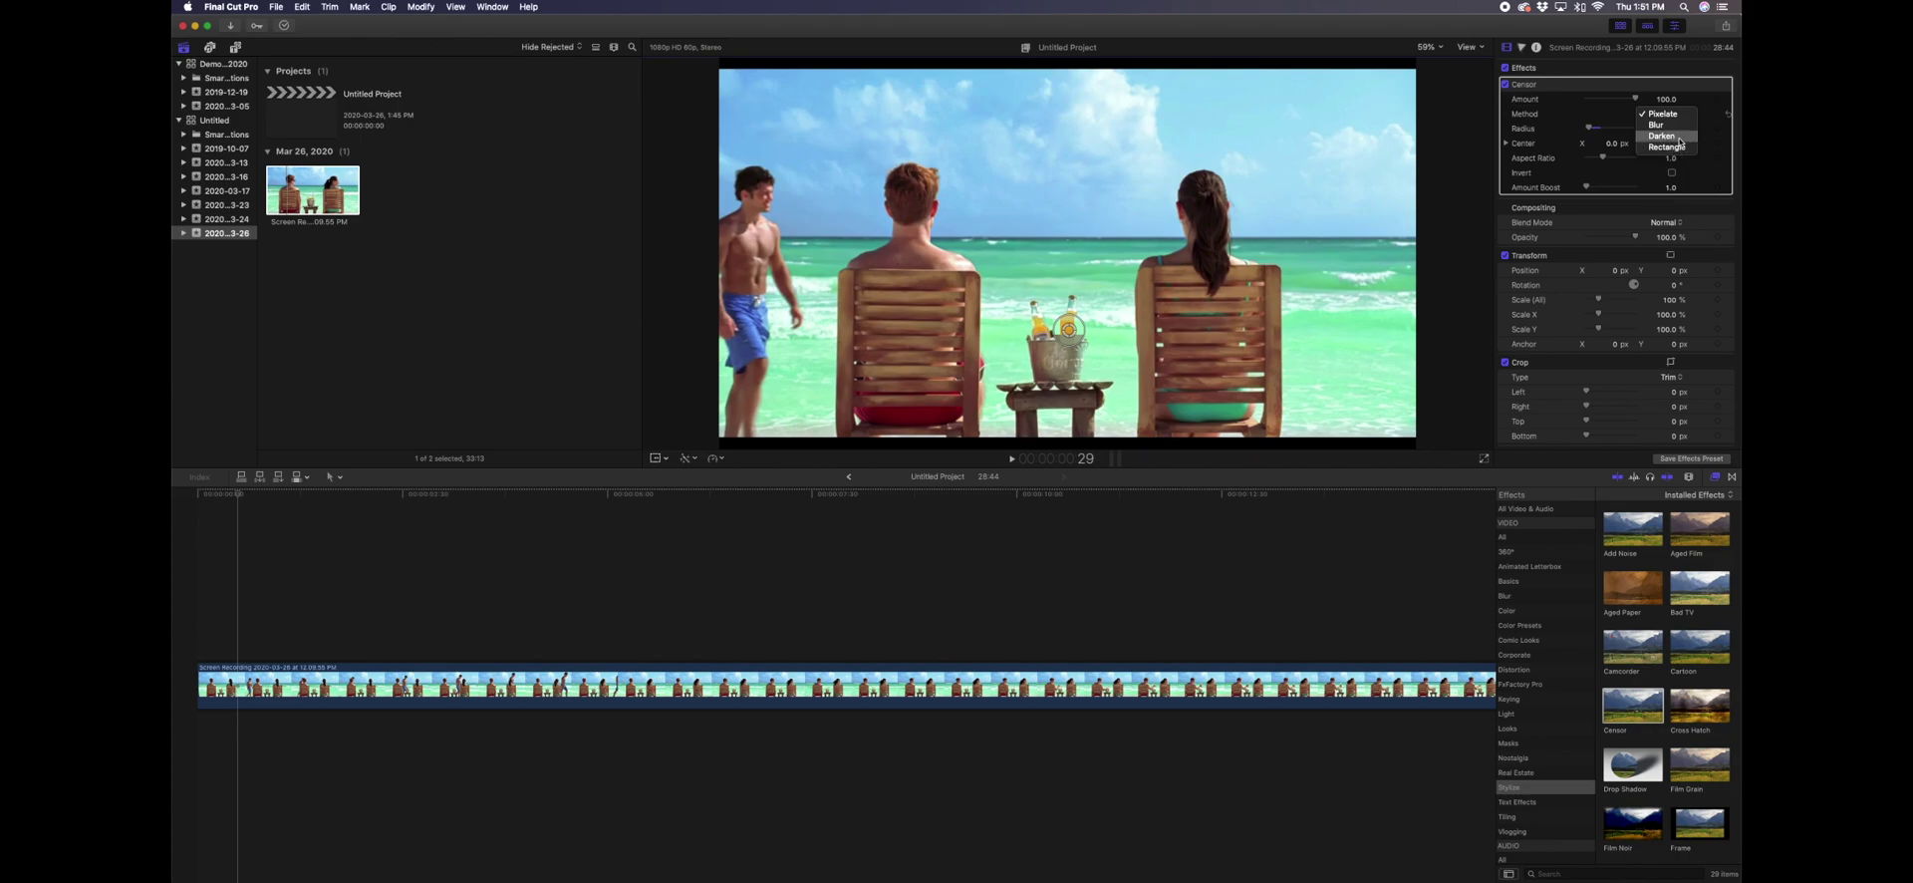
left_click(1664, 124)
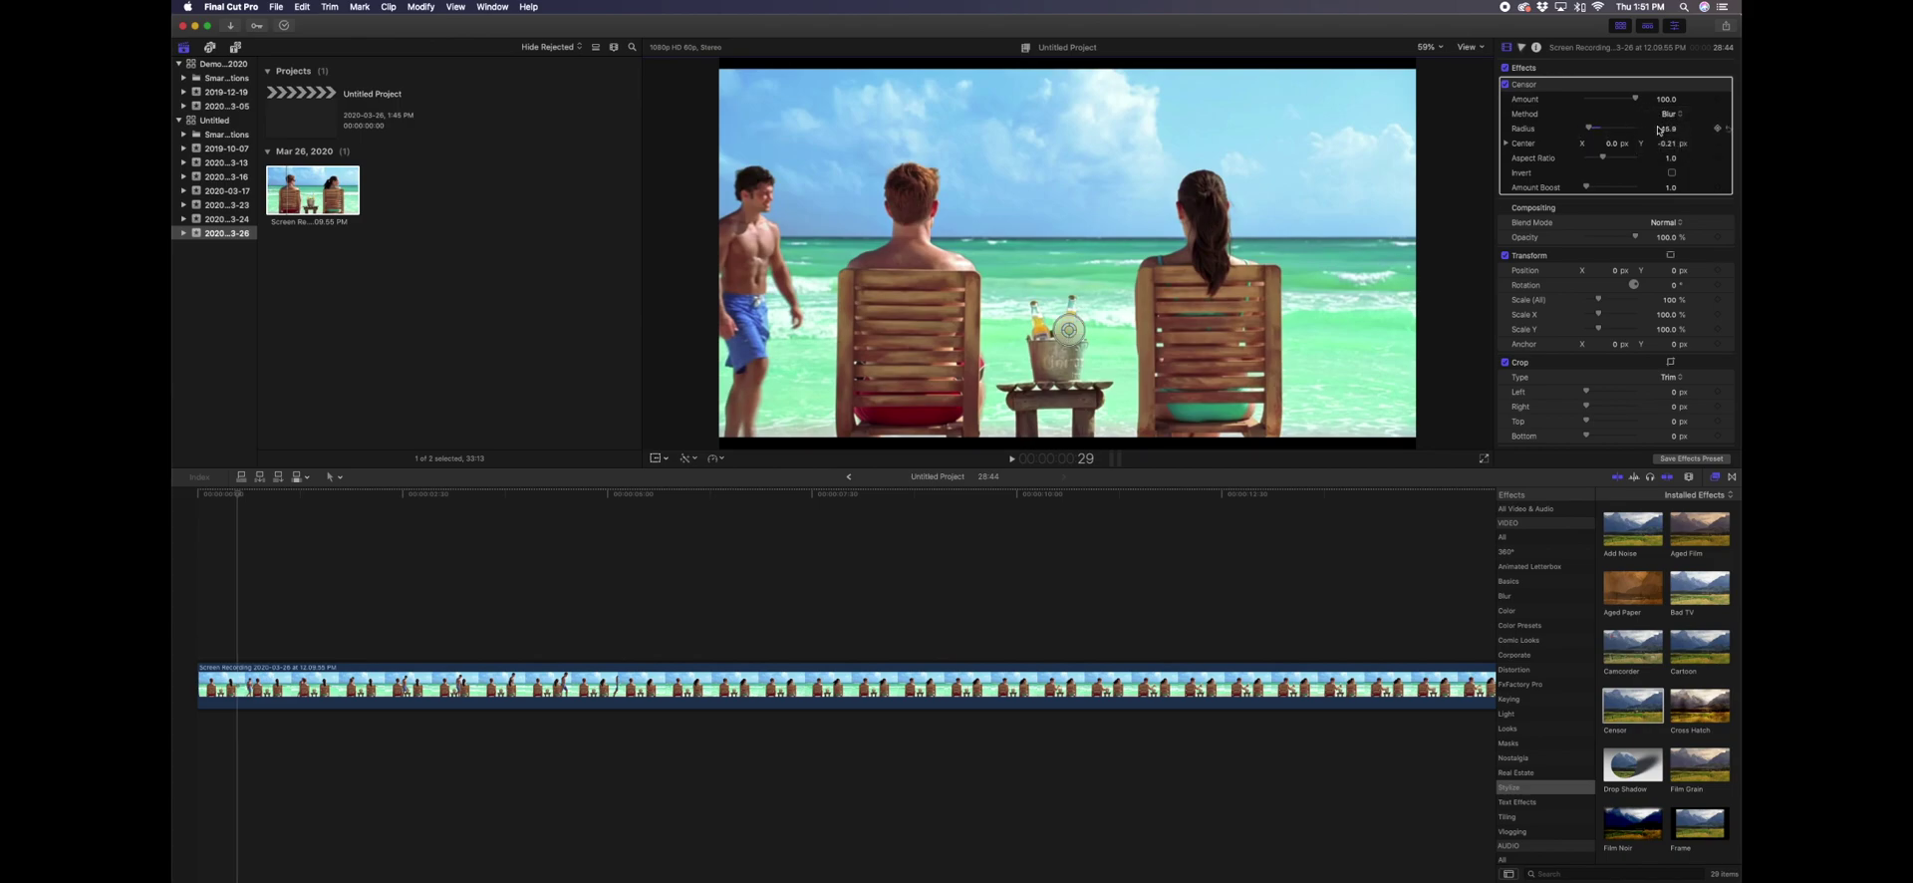
- Lower the Censor effect's Amount so that the label is only slightly blurred
mouse_move(1635, 100)
left_mouse_down()
mouse_move(1585, 100)
mouse_move(1636, 100)
left_mouse_up()
left_click_drag(1634, 100, 1592, 98)
left_click(1592, 99)
left_click_drag(1592, 99, 1592, 98)
- Fit the blur circle tightly to the bottle's label and add keyframes for the Censor effect's Radius and Center at frame 29
left_click_drag(1085, 341, 1076, 330)
left_click(1718, 130)
left_click(1717, 143)
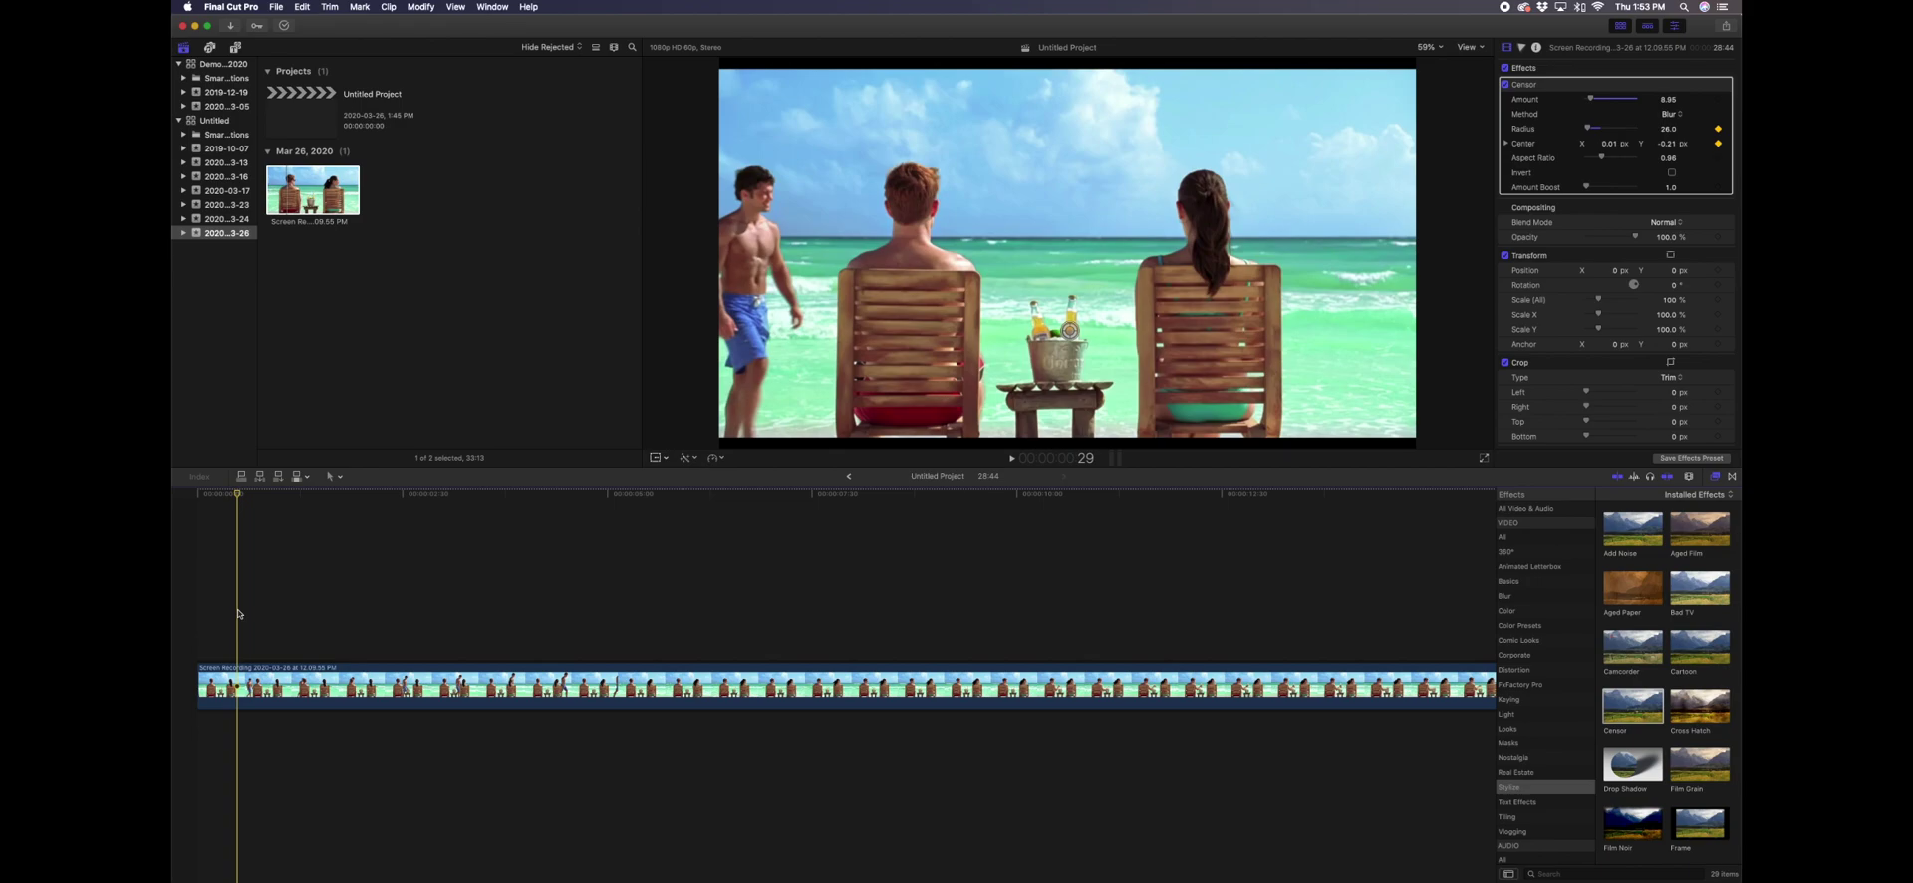
- Step through the opening frames in both directions and play the clip from its start to check the blur against the bottle's label
key("Right")
key("Right")
key("Right")
key("Right")
key("Right")
key("Right")
key("Right")
key("Right")
key("Right")
key("Right")
key("Right")
key("Right")
key("Right")
key("Right")
key("Right")
key("Right")
key("Right")
key("Right")
key("Right")
key("Right")
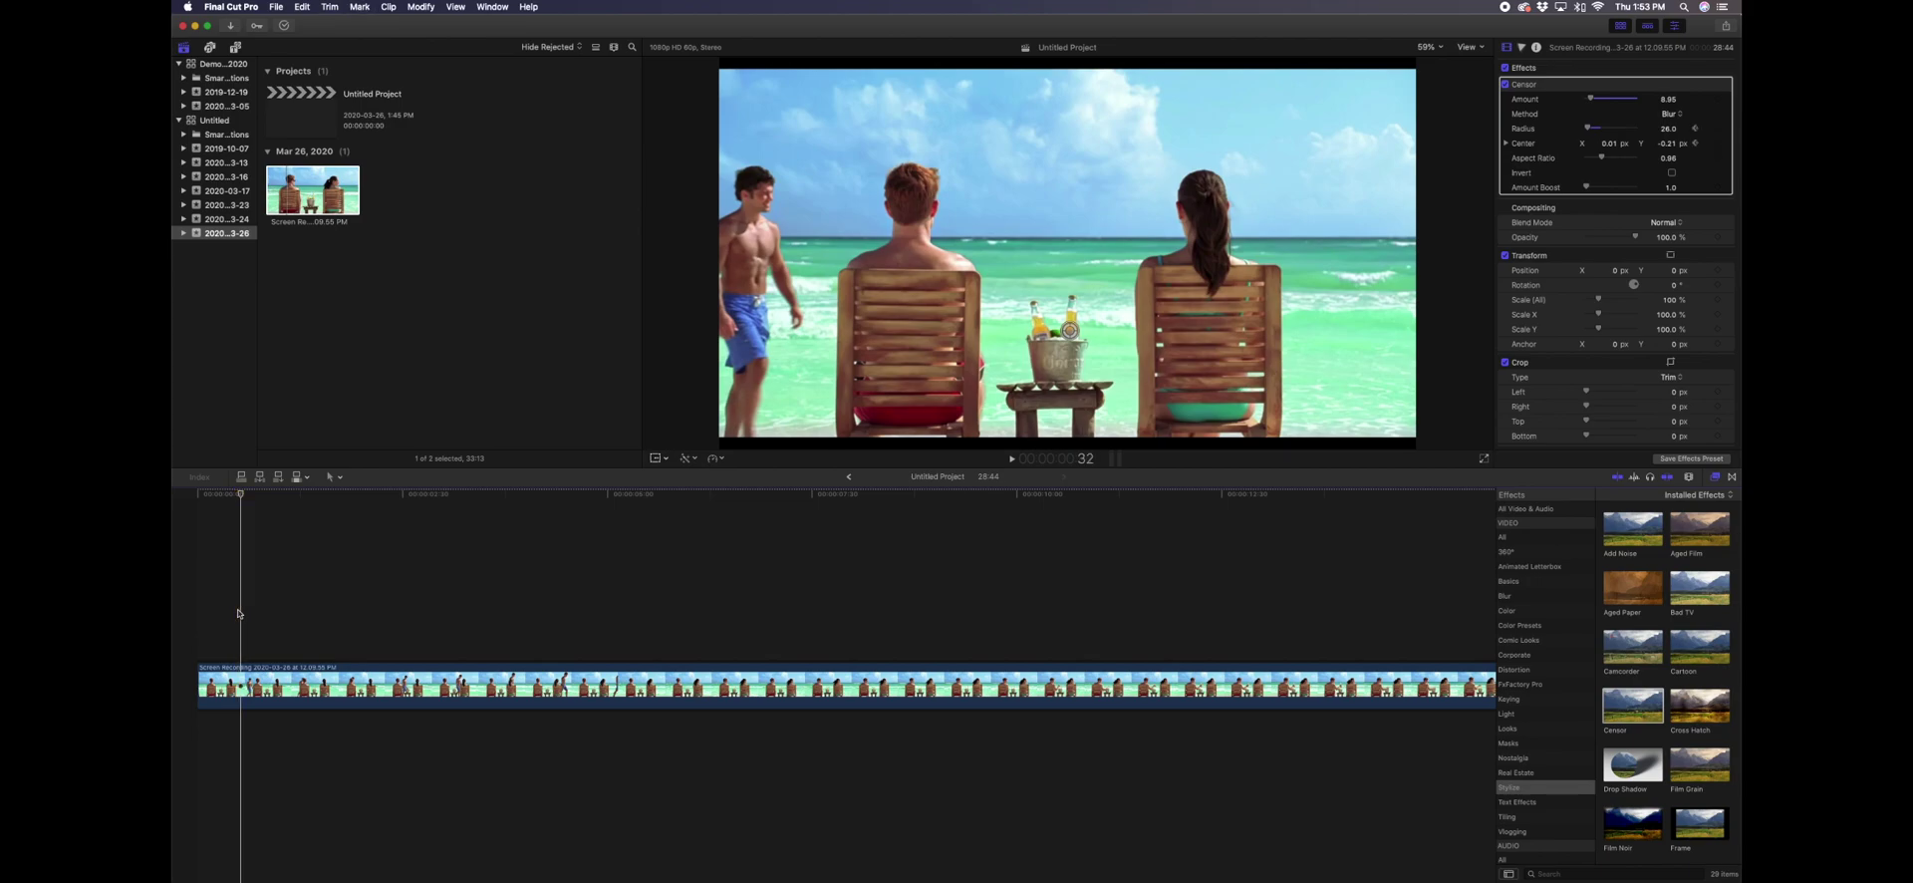
key("Left")
key("Left")
key("Left")
key("Left")
key("Left")
key("Left")
key("Left")
key("Left")
key("Left")
key("Left")
key("Left")
key("Left")
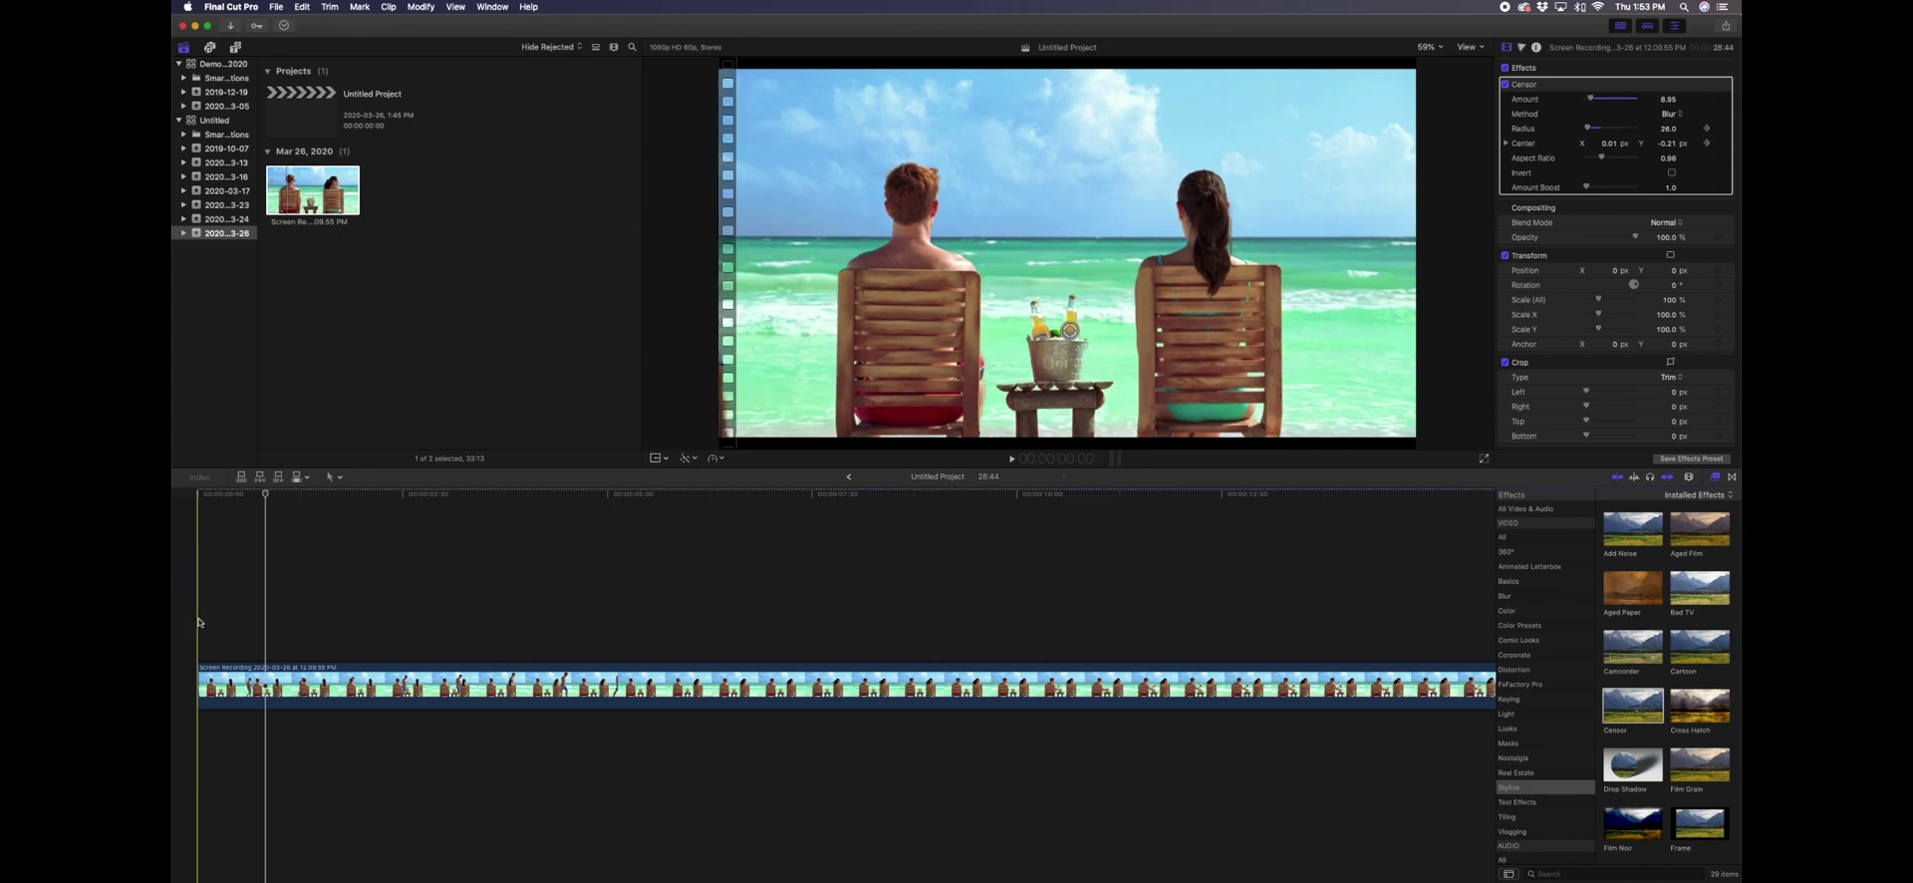
key("space")
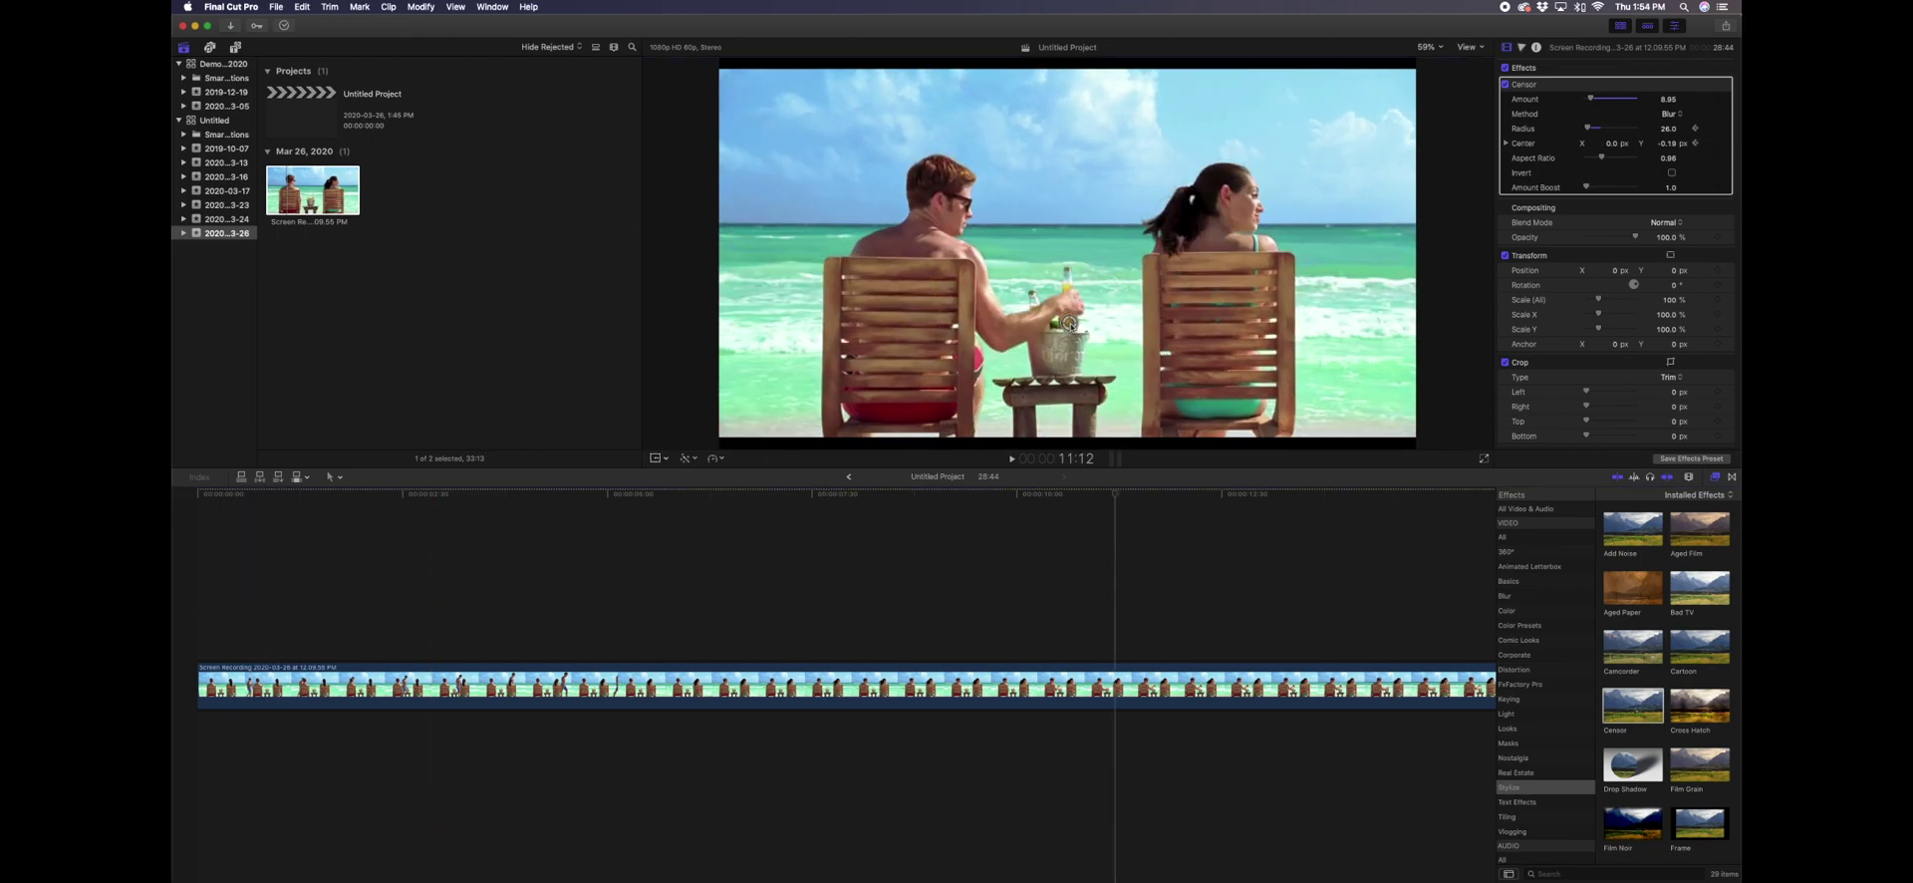
- Reposition the blur circle frame by frame from 11:12 to 11:17 to follow the label as the man lifts the bottle
left_click_drag(1068, 323, 1065, 322)
key("Right")
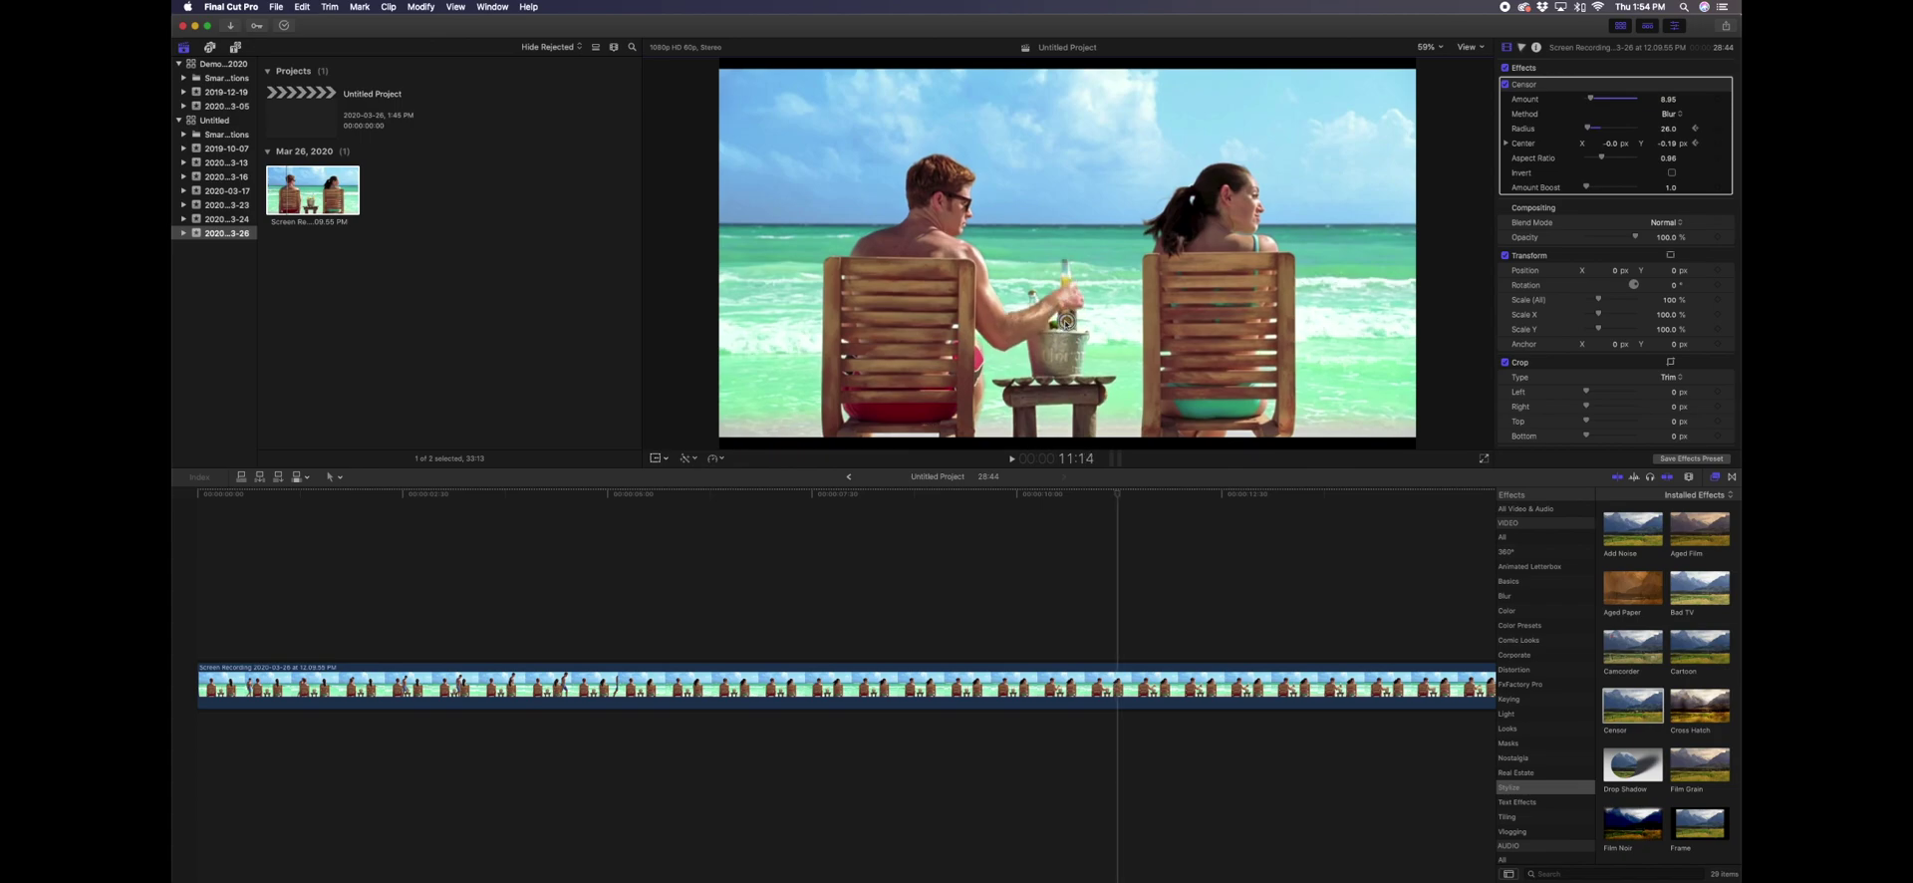
left_click_drag(1066, 322, 1066, 318)
key("Right")
key("Right")
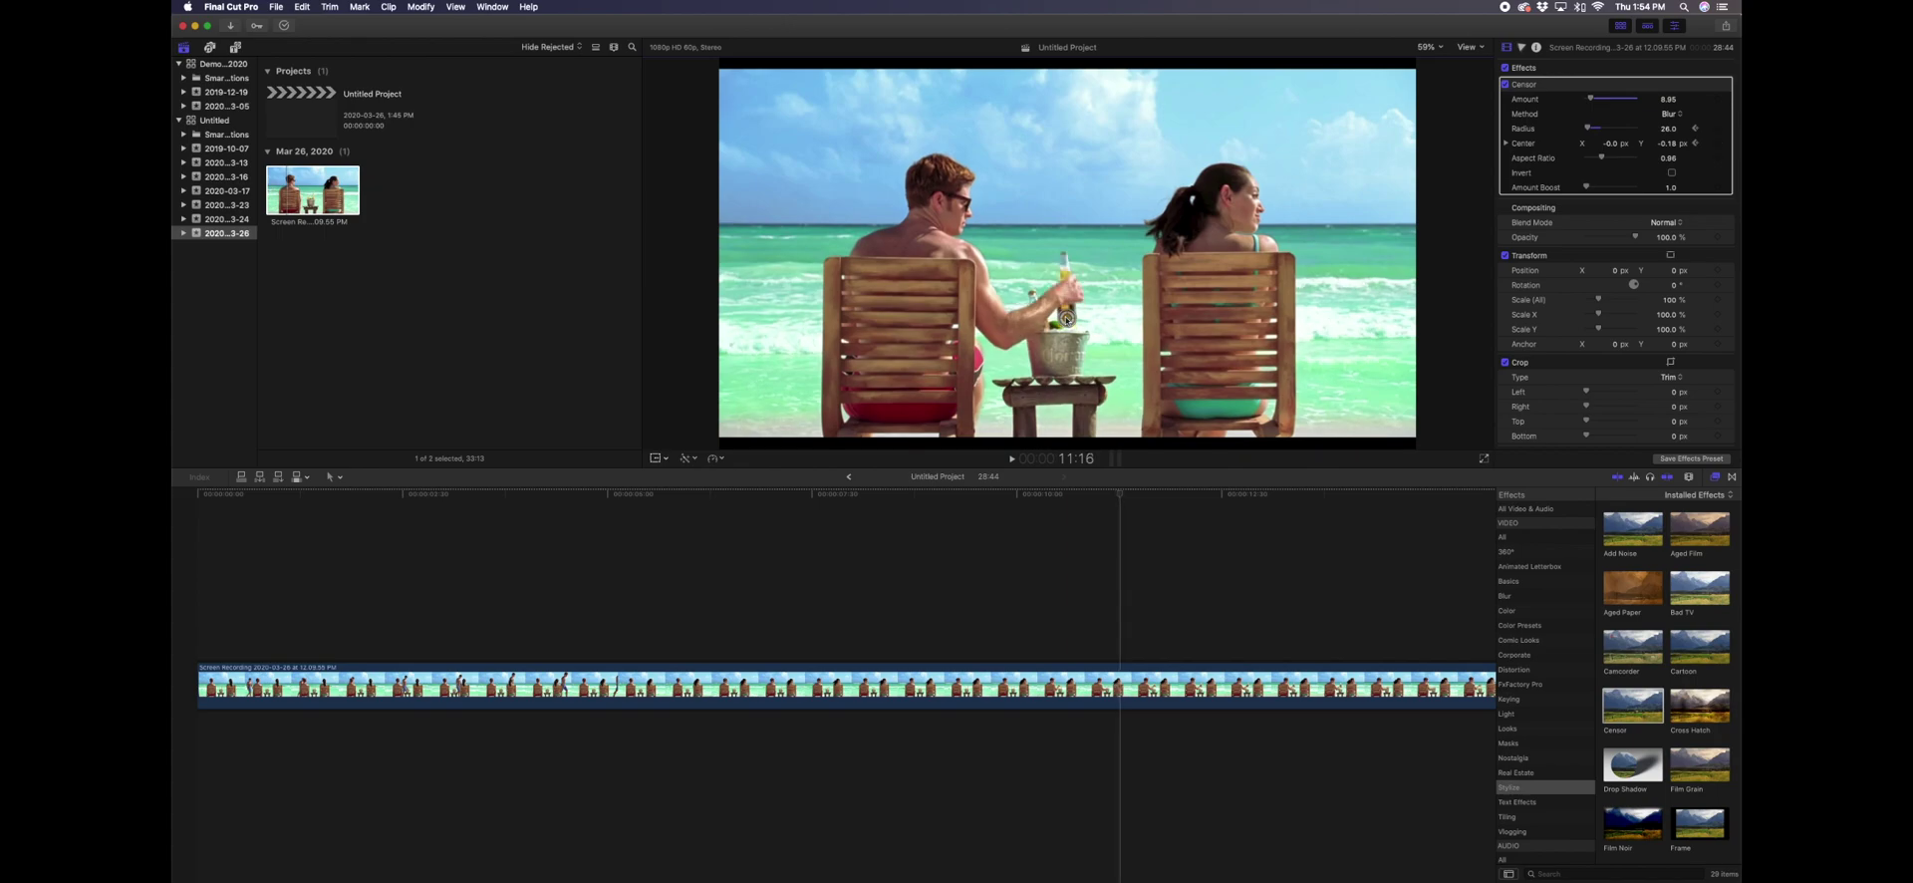
left_click_drag(1065, 319, 1066, 317)
key("Right")
key("Right")
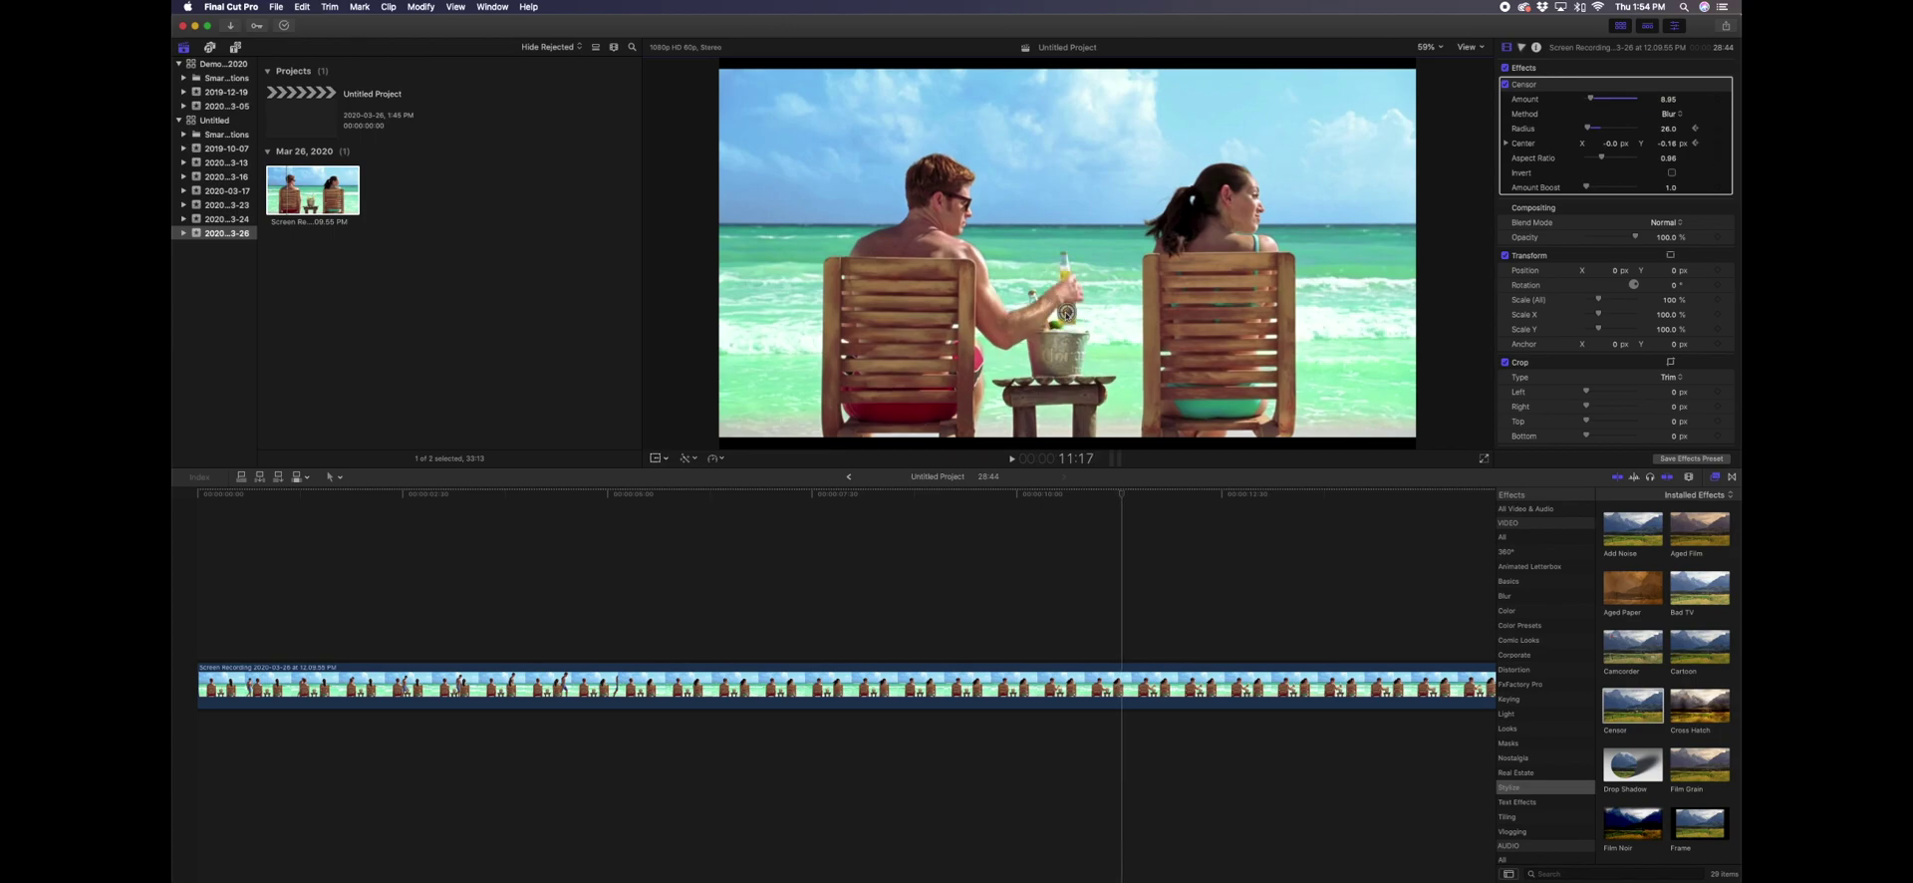
- Continue tracking the bottle's label with the blur circle frame by frame from 11:17 to 11:40
key("Right")
key("Right")
key("Right")
key("Right")
key("Right")
key("Right")
key("Right")
key("Right")
key("Right")
key("Right")
key("Right")
key("Right")
key("Right")
key("Right")
key("Right")
key("Right")
key("Right")
key("Right")
key("Right")
key("Right")
key("Right")
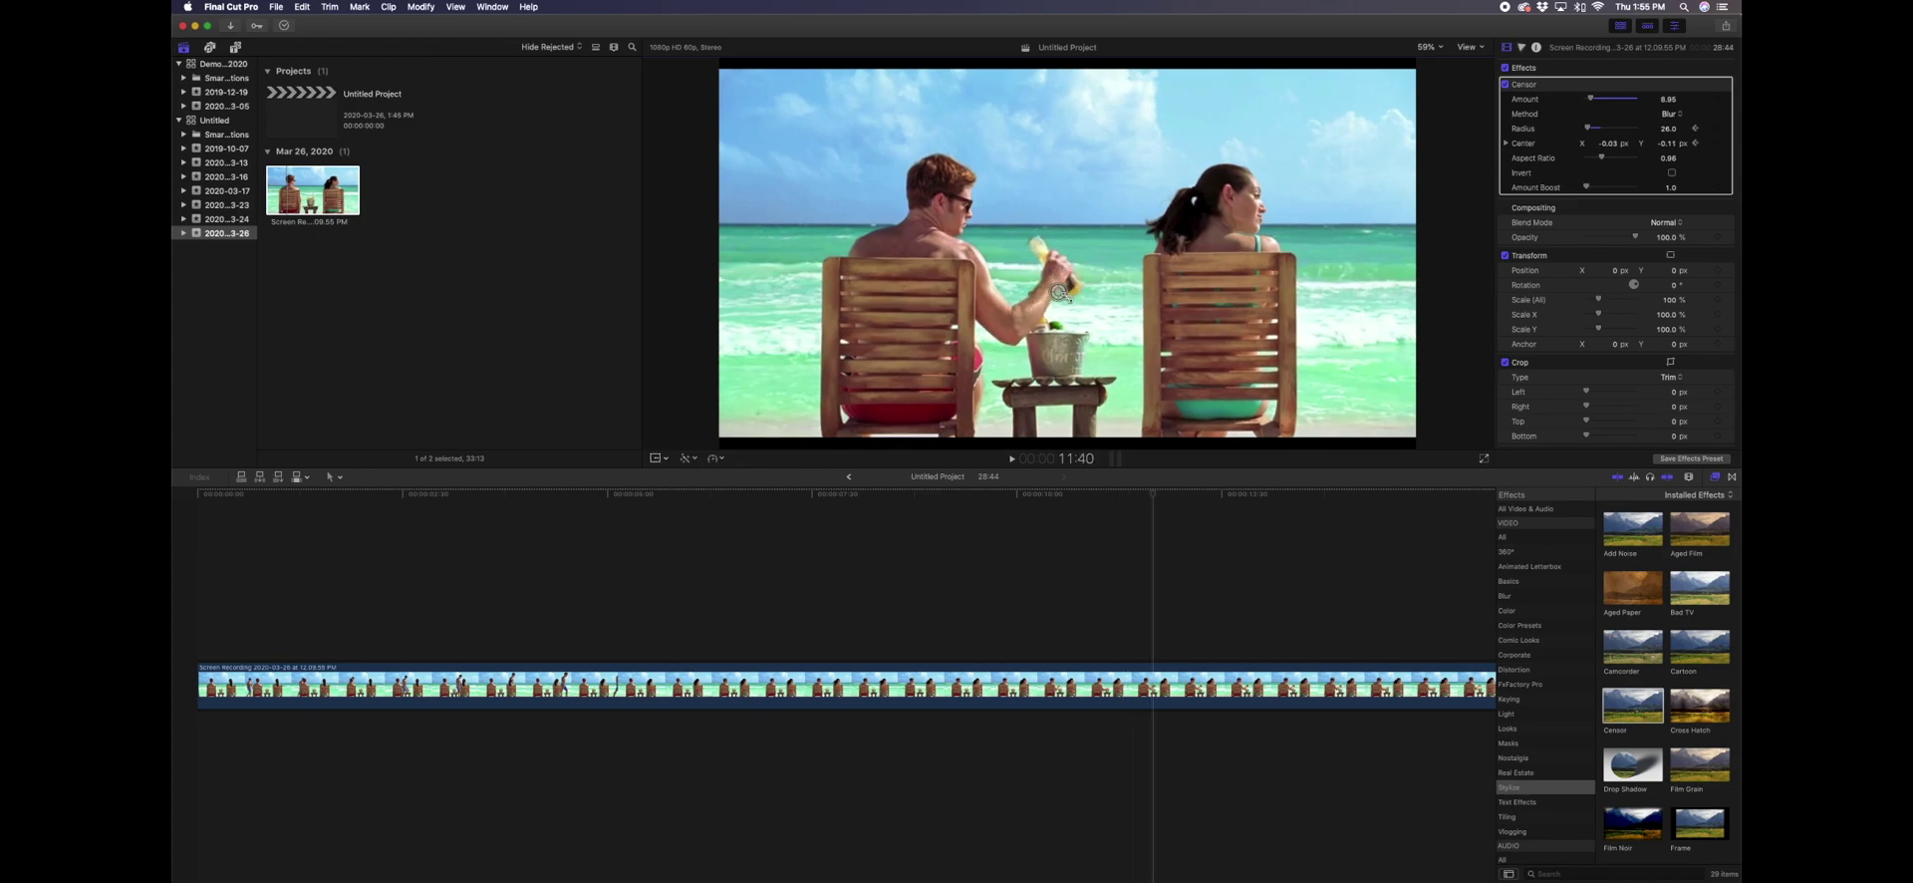
- Keep repositioning the blur circle over the moving bottle's label frame by frame from 11:40 to 11:45
left_click_drag(1058, 292, 1069, 286)
key("Right")
key("Right")
left_click_drag(1069, 286, 1077, 279)
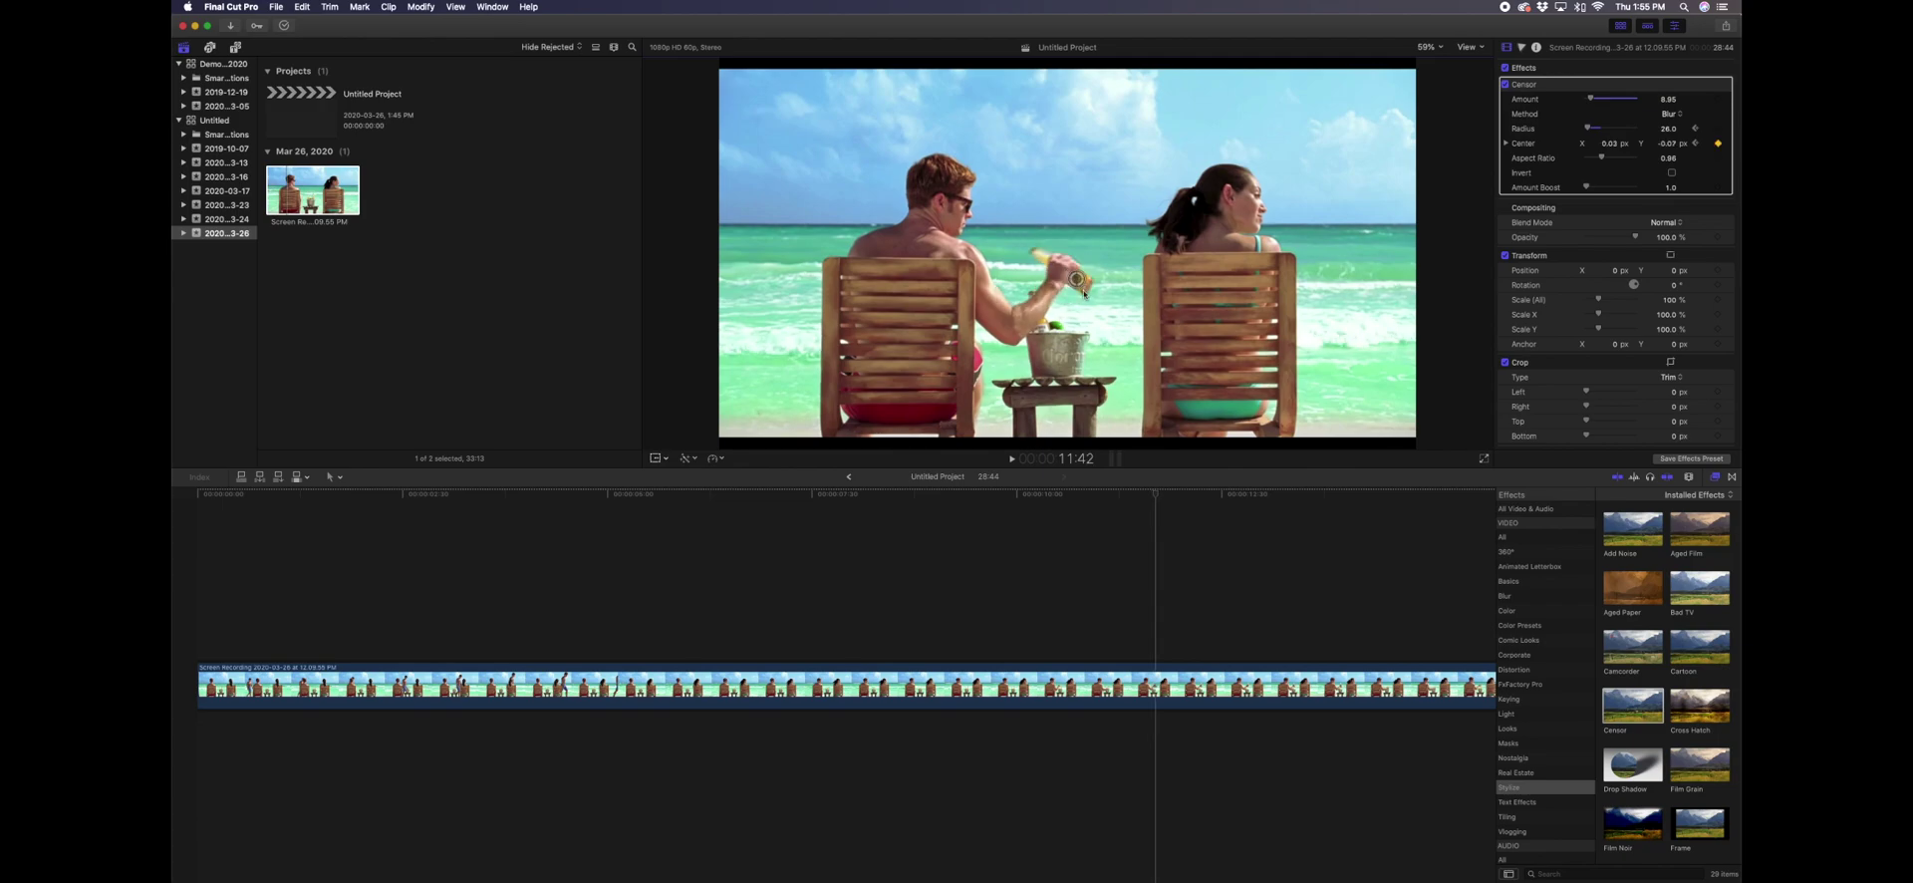
key("Right")
key("Right")
left_click_drag(1077, 280, 1077, 293)
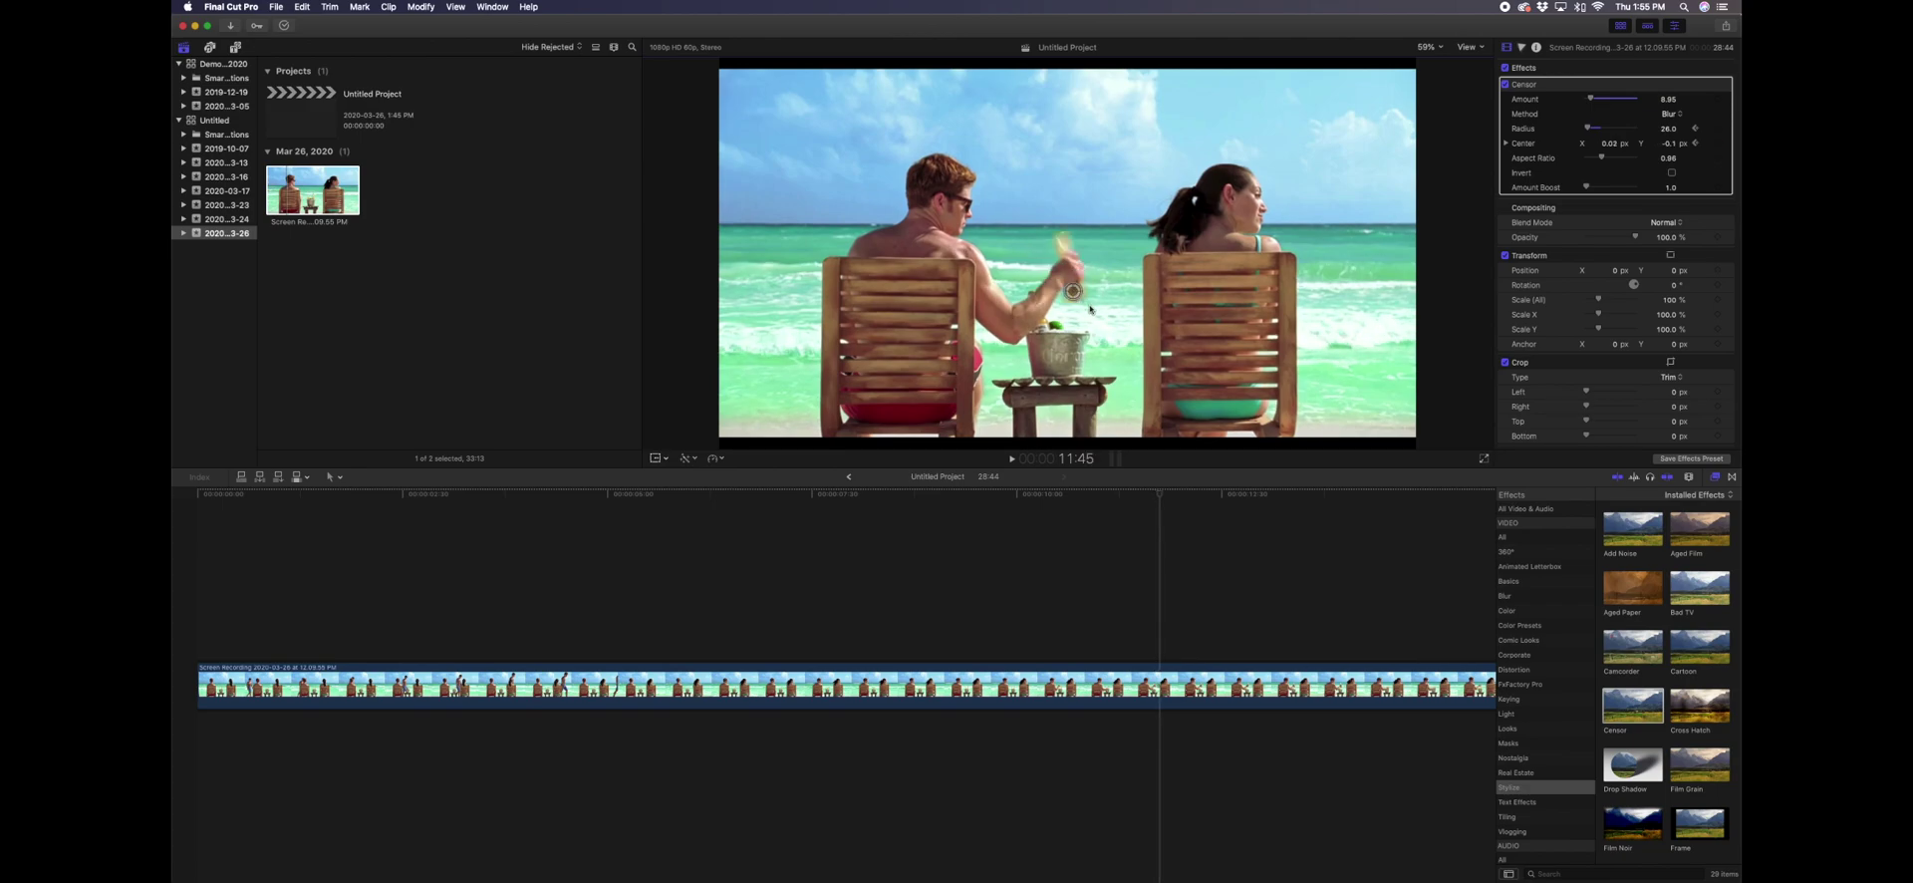
- Continue following the bottle's label with the blur circle beyond 11:45 and past 14:06 as the man lowers the bottle to the bucket
key("Right")
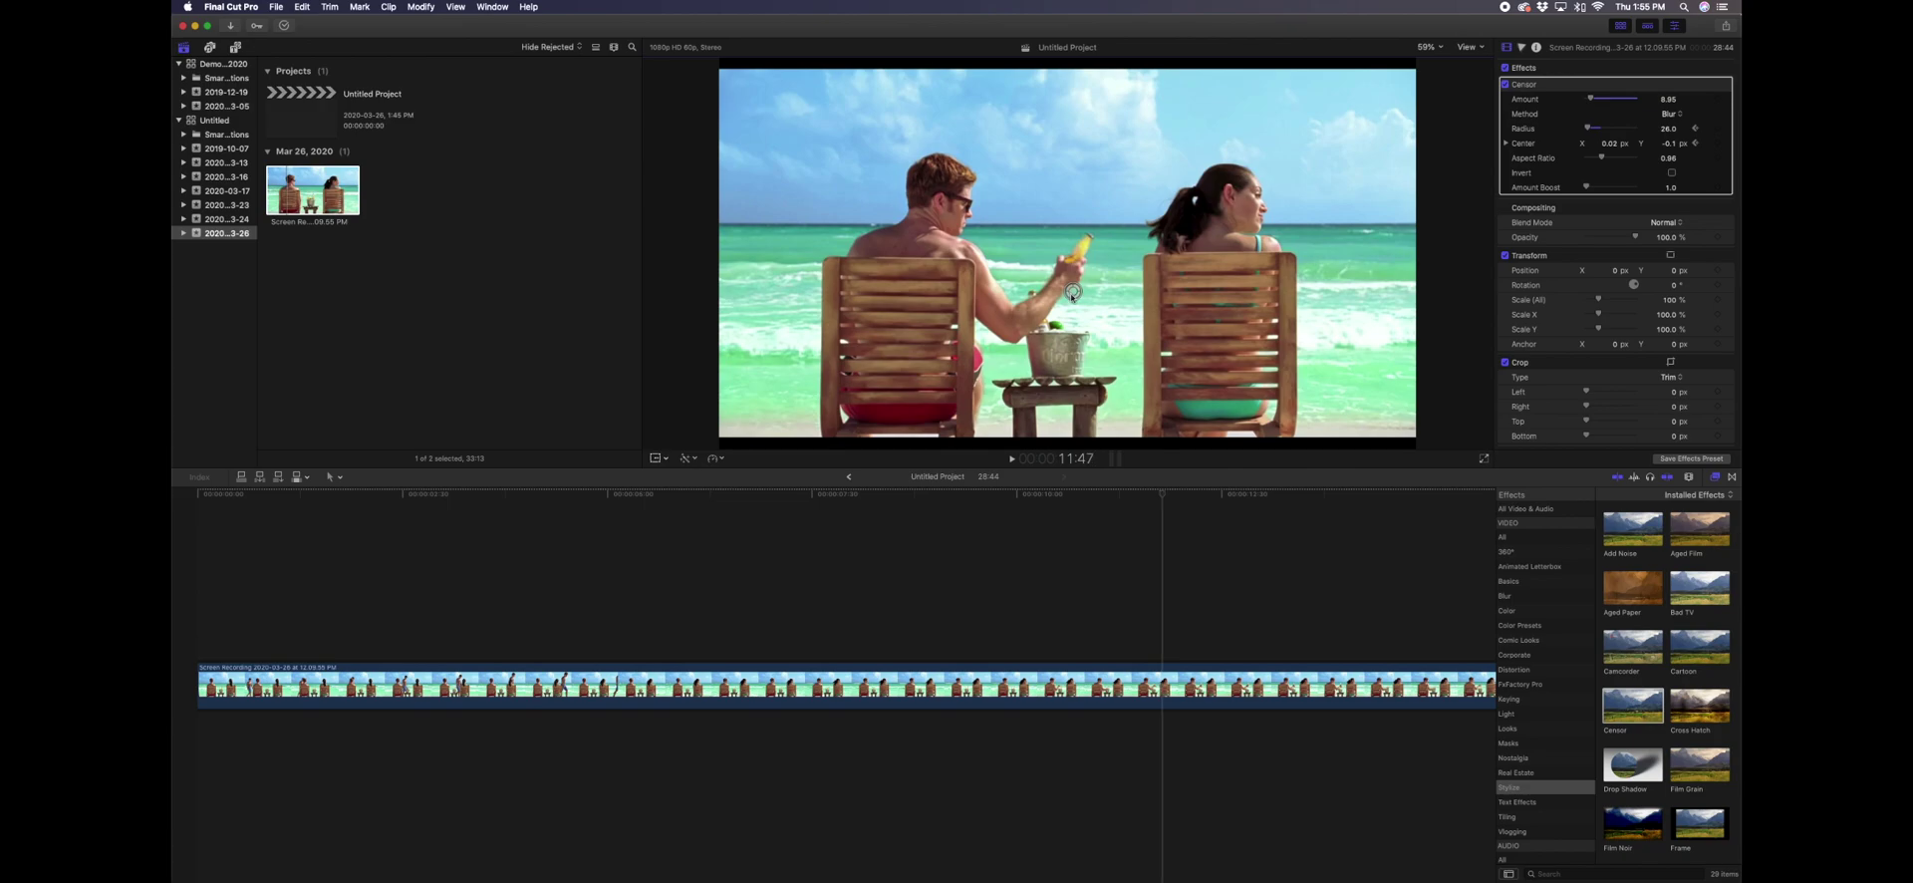
key("Right")
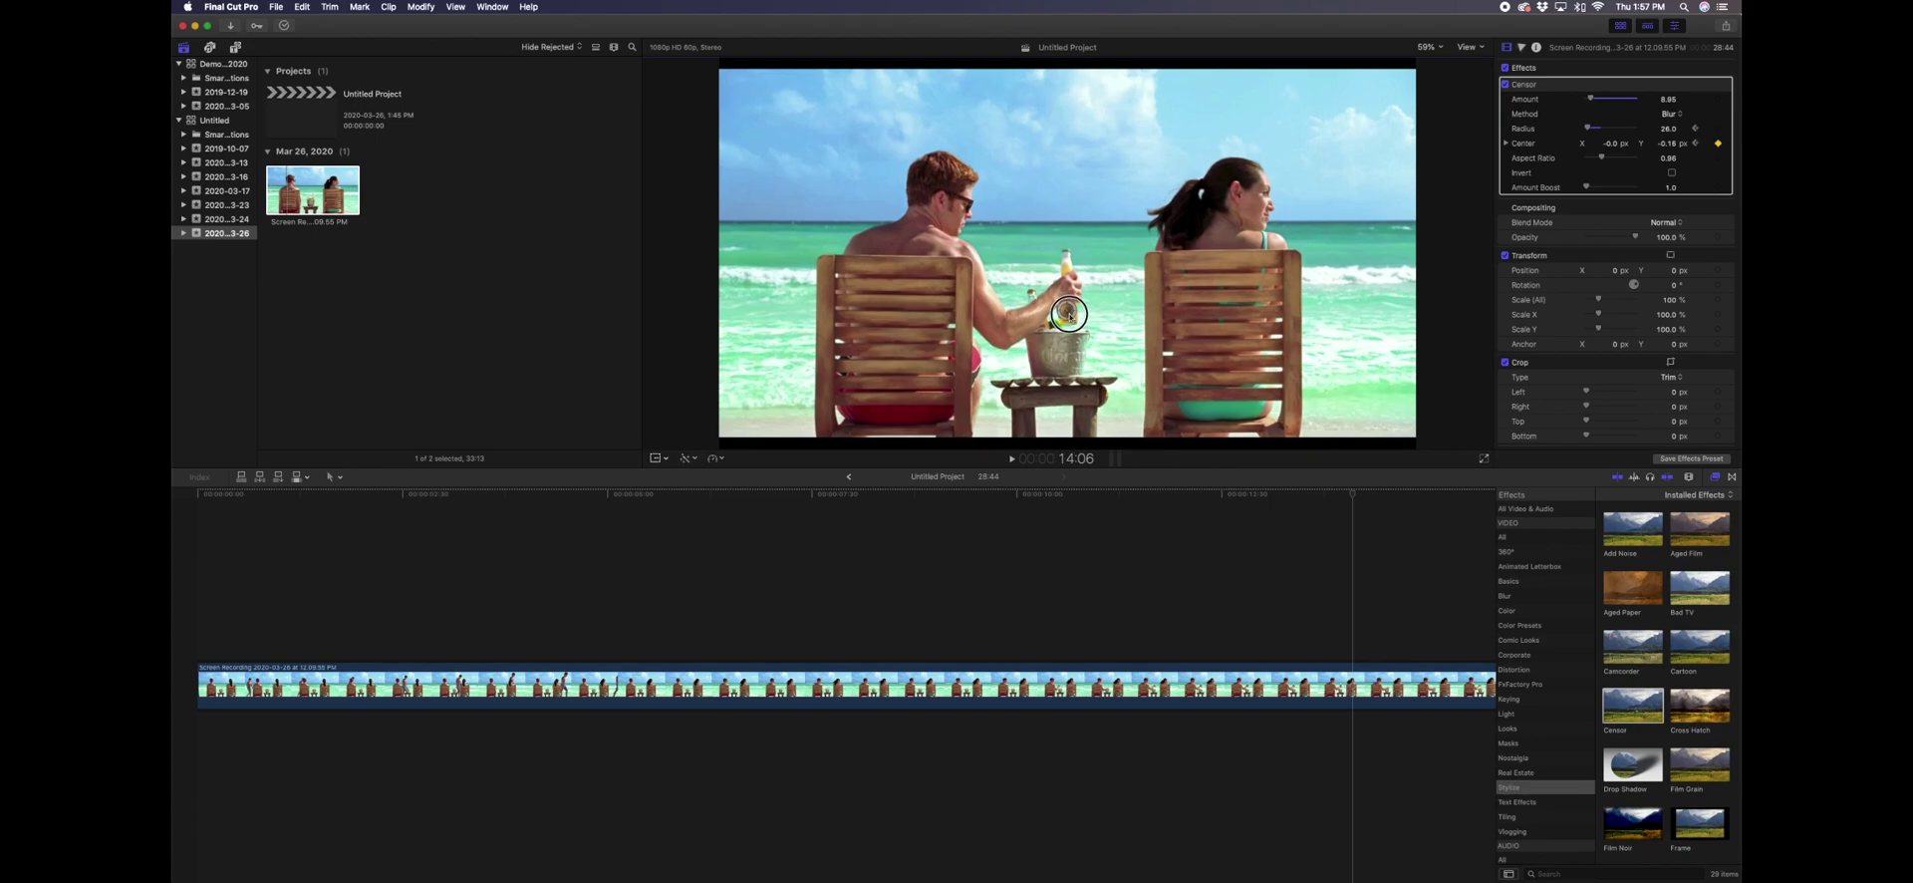
key("Right")
key("Right")
key("Right")
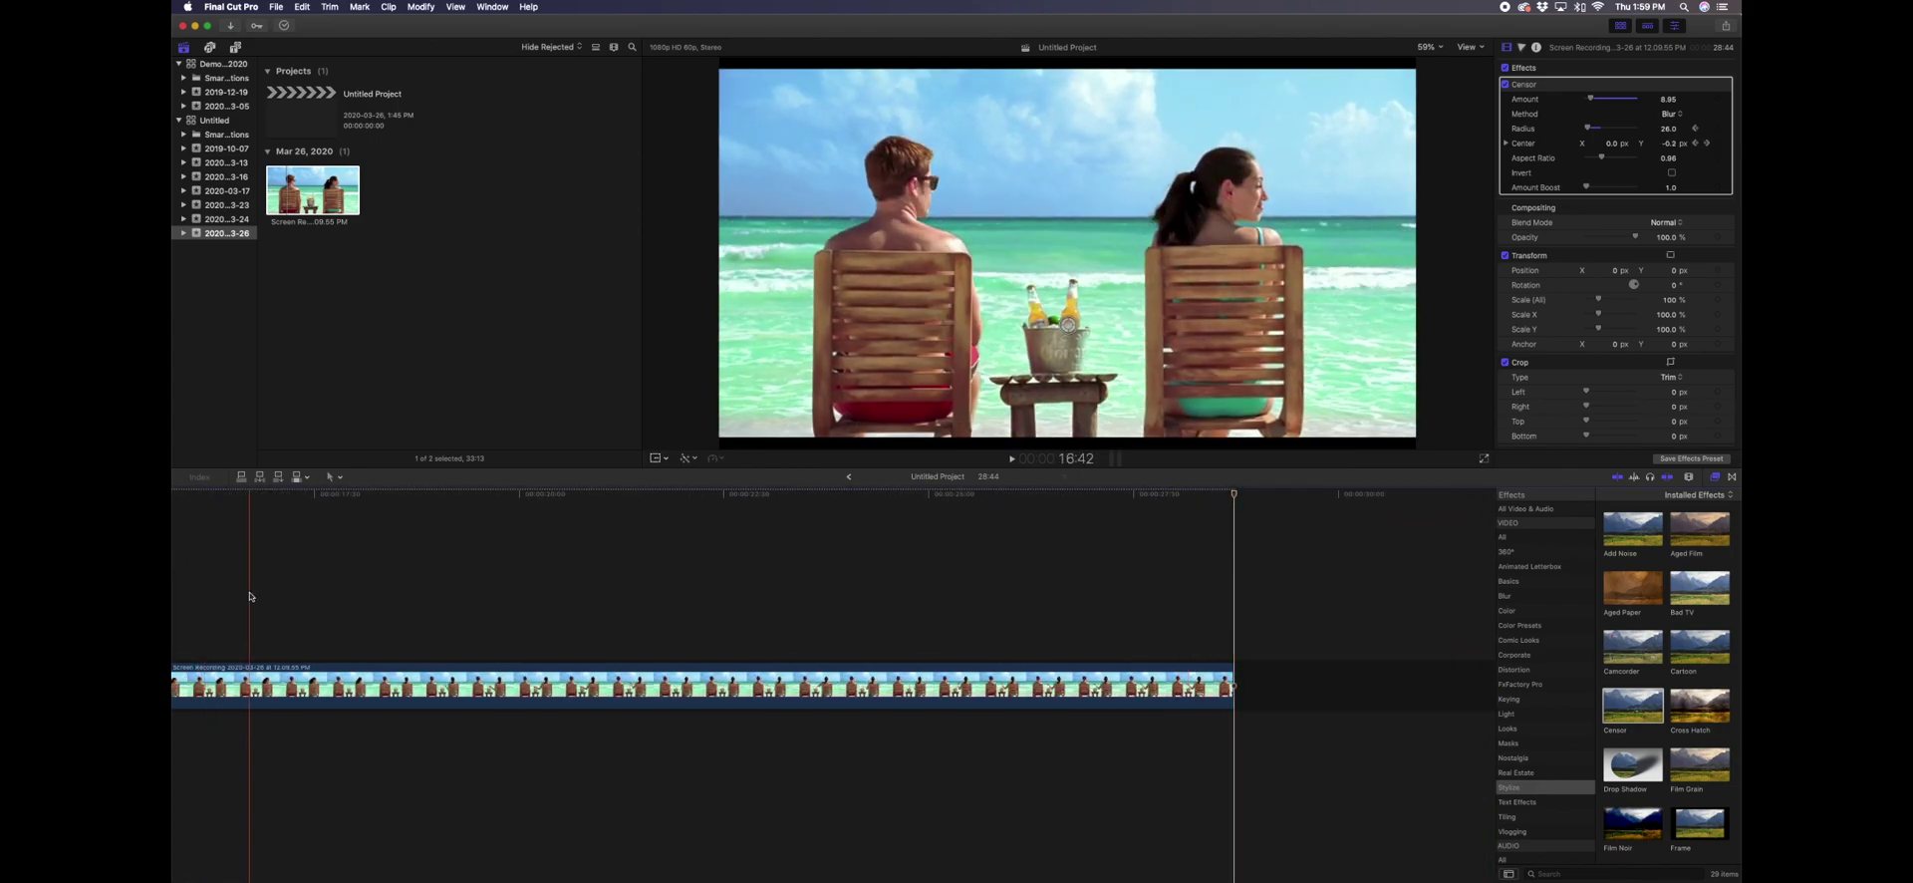
- Return to the clip's start, apply a second Censor effect to the clip and set its method to Blur
left_click(197, 588)
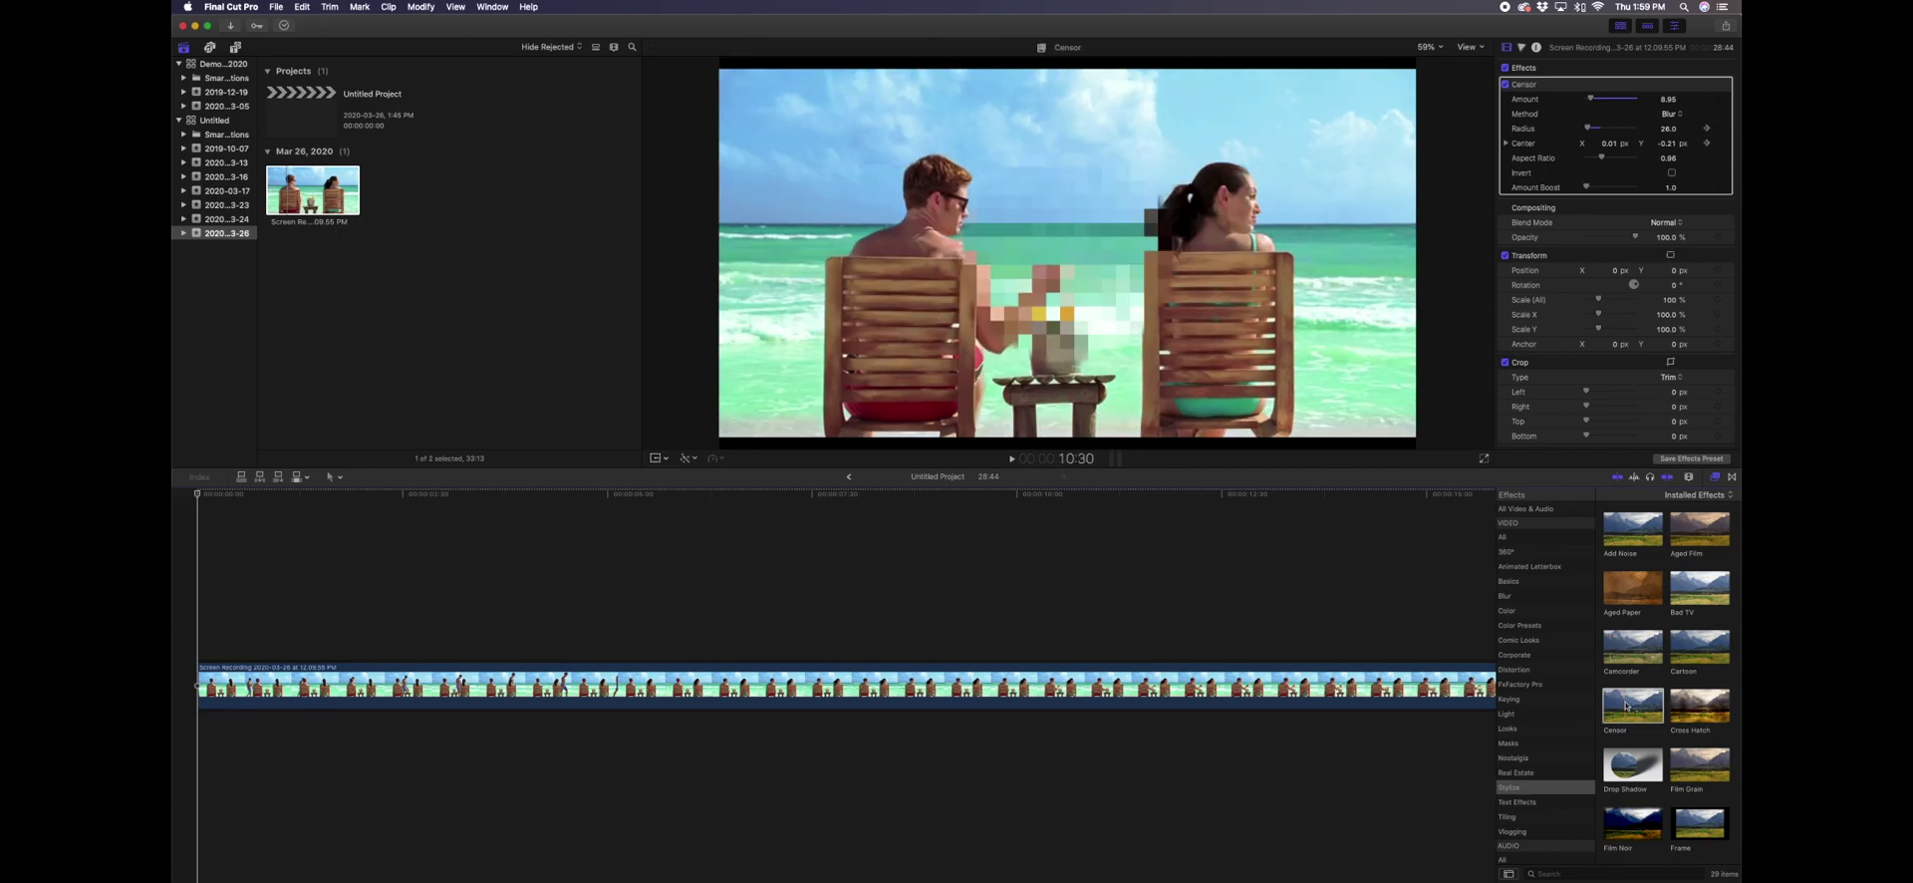
left_click_drag(1625, 705, 560, 686)
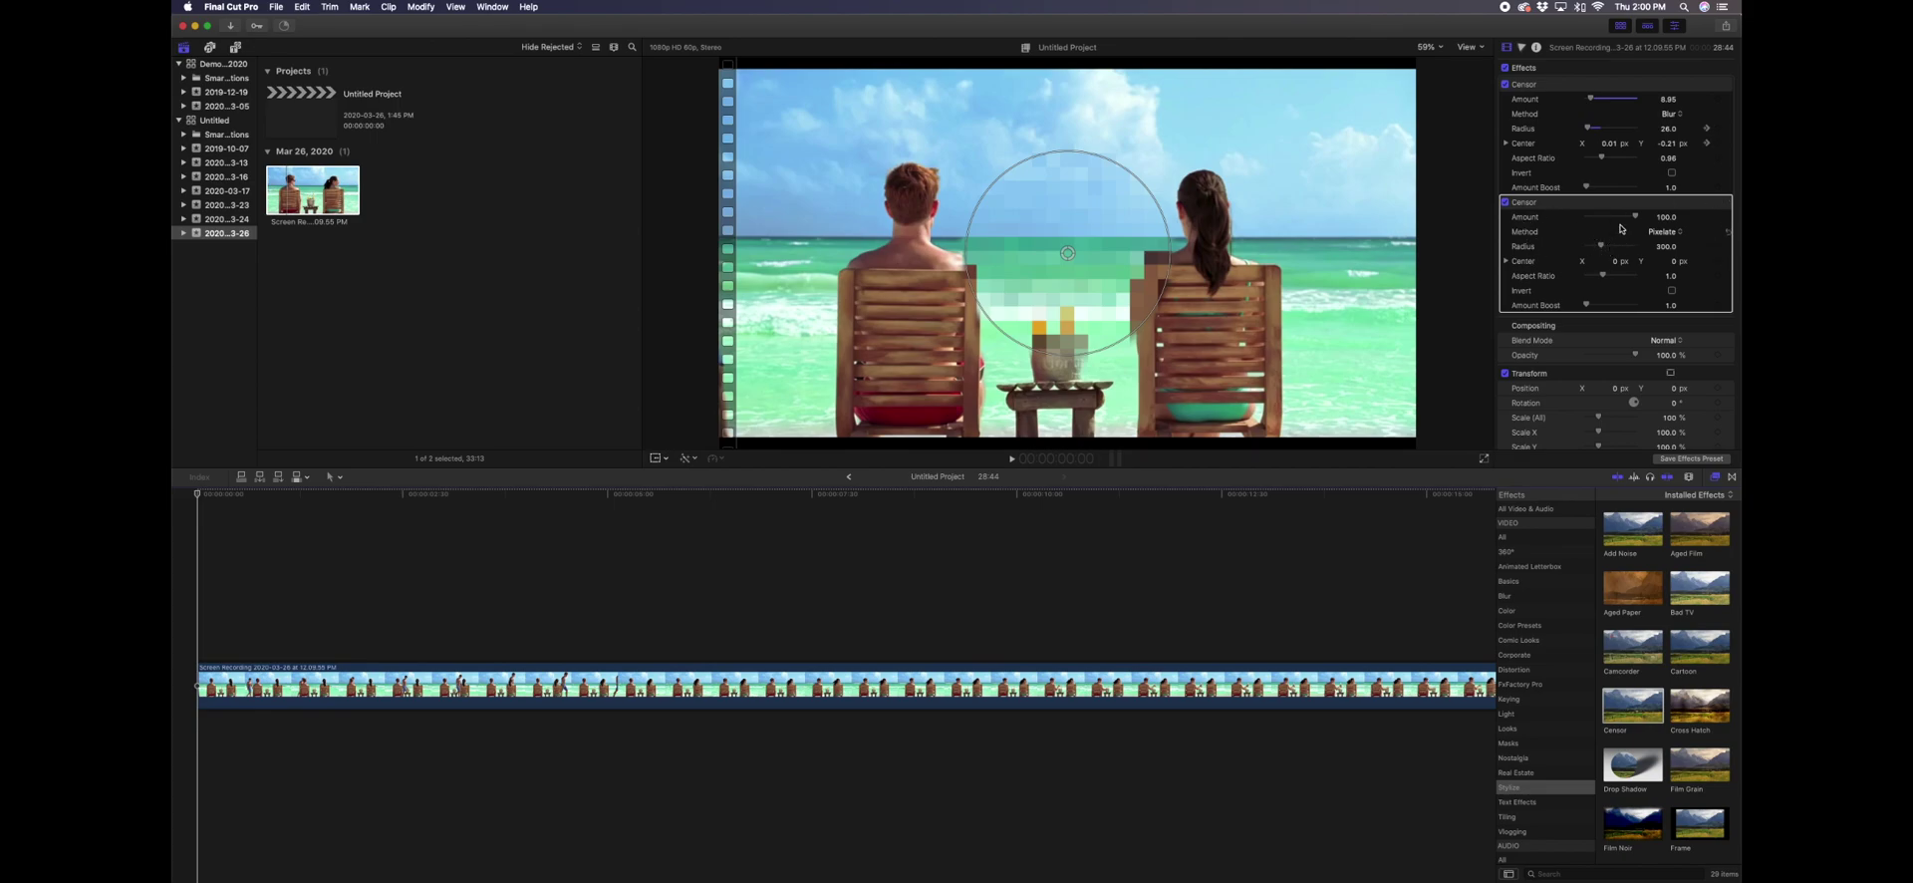
left_click(1675, 234)
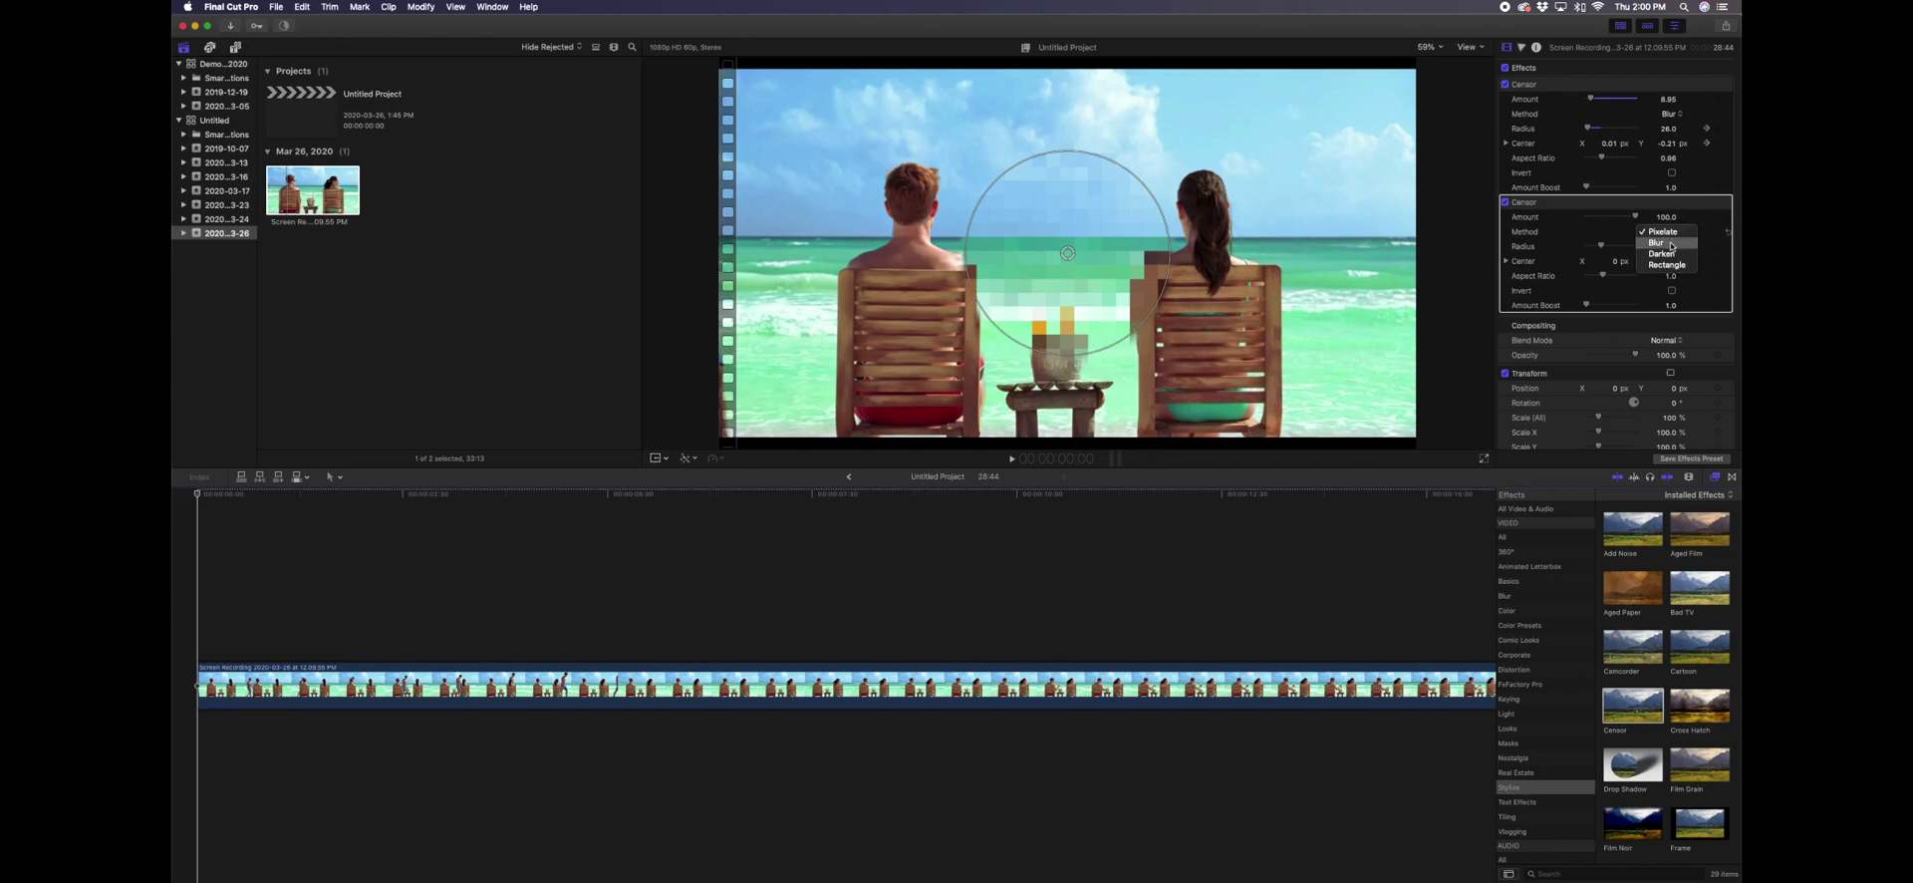
left_click(1671, 245)
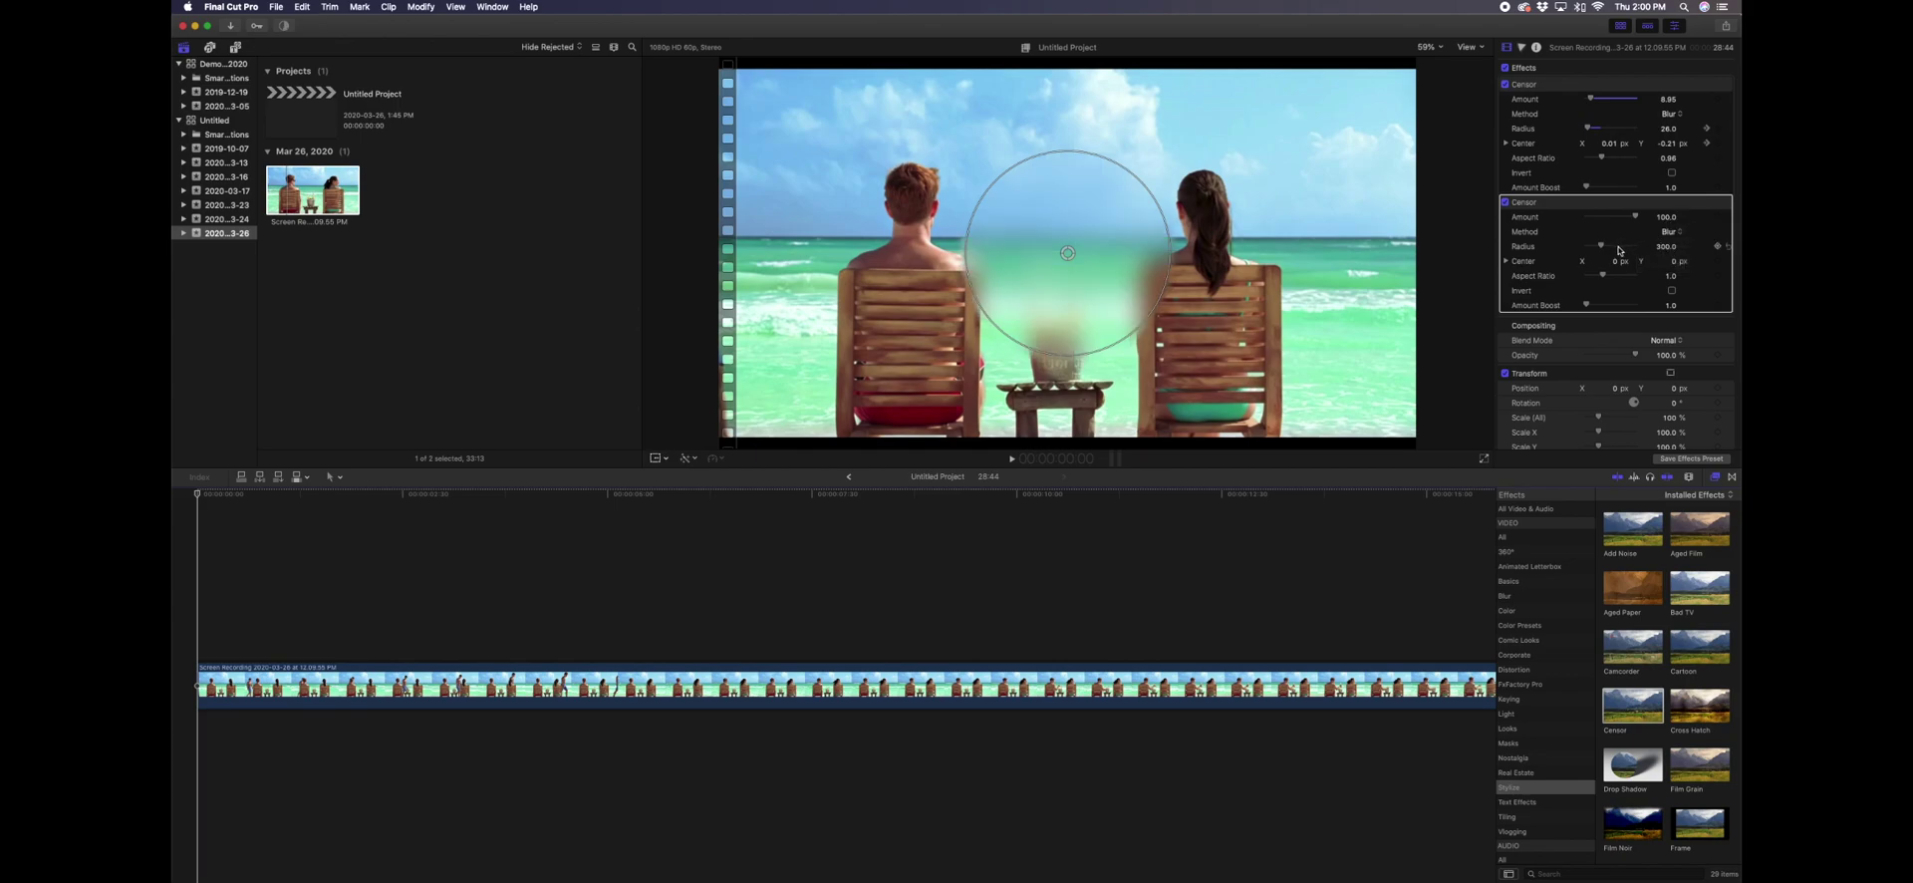
- Fit the second blur circle to the other bottle's label with aspect ratio 1.04 and amount 13.88, and keyframe its Radius and Center
mouse_move(1601, 276)
left_mouse_down()
mouse_move(1574, 274)
mouse_move(1663, 280)
mouse_move(1545, 273)
mouse_move(1604, 277)
left_mouse_up()
mouse_move(1635, 216)
left_mouse_down()
mouse_move(1606, 211)
mouse_move(1654, 216)
left_mouse_up()
left_click_drag(1161, 207, 1054, 341)
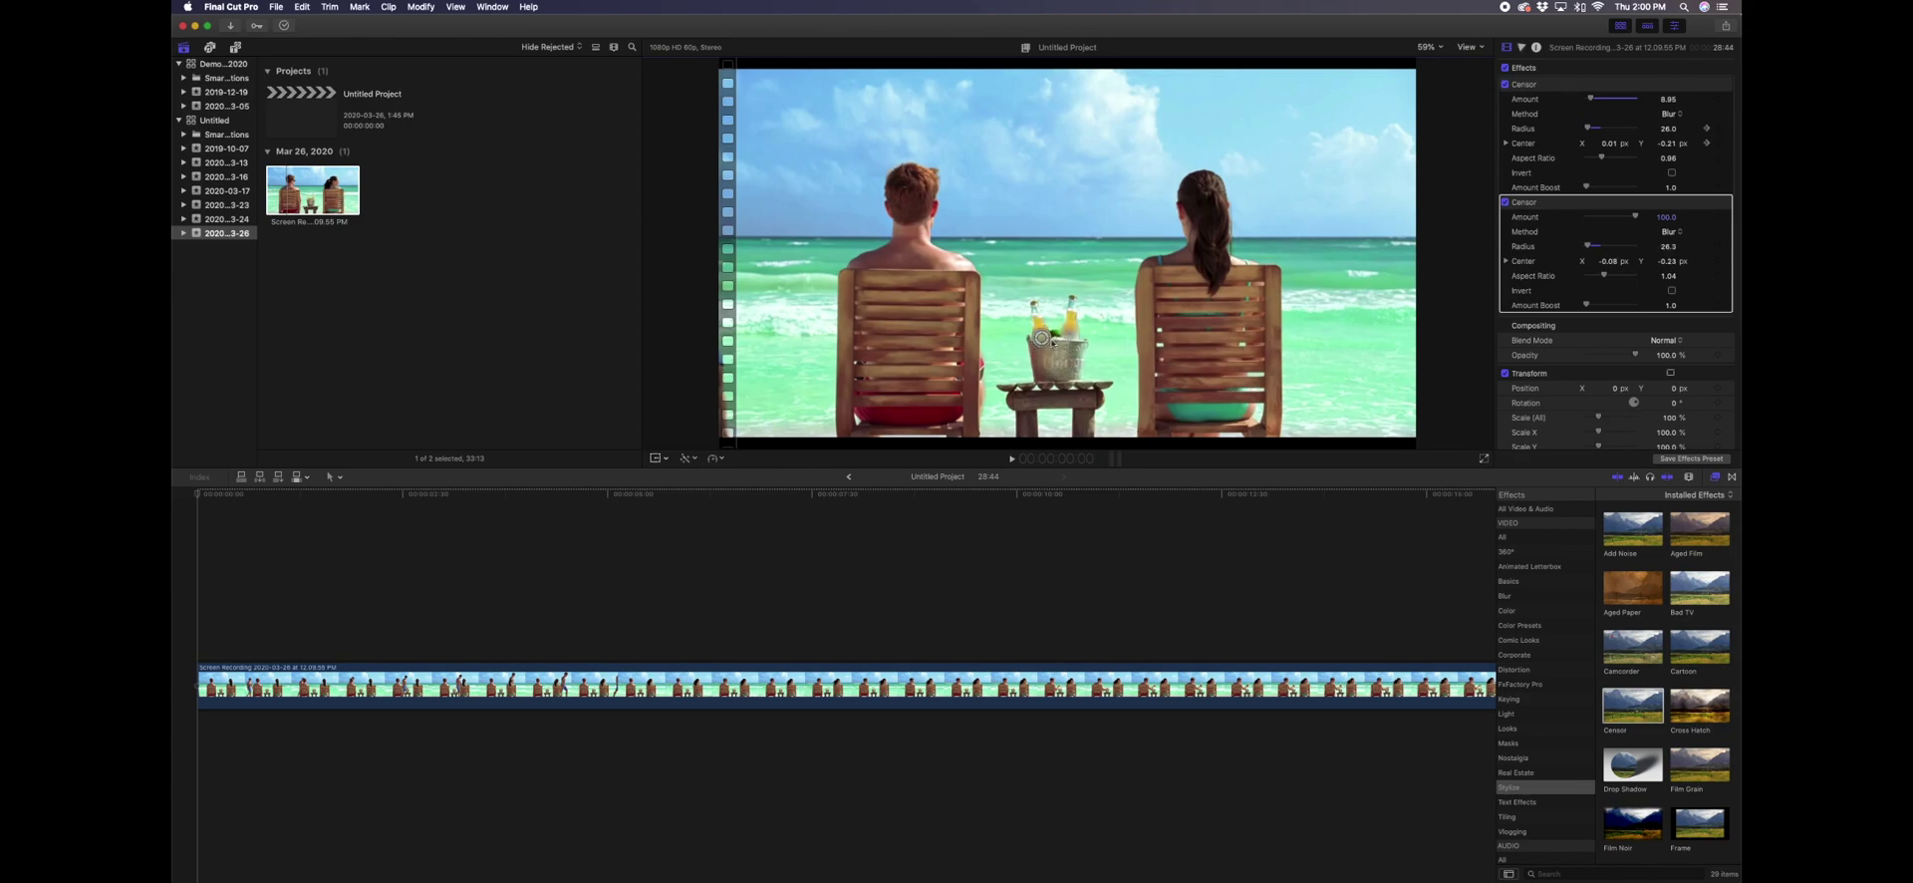
left_click_drag(1631, 220, 1593, 220)
left_click(1718, 246)
- Play through the clip and realign the second blur circle with its bottle's label between 5:08 and 7:08
left_click(564, 598)
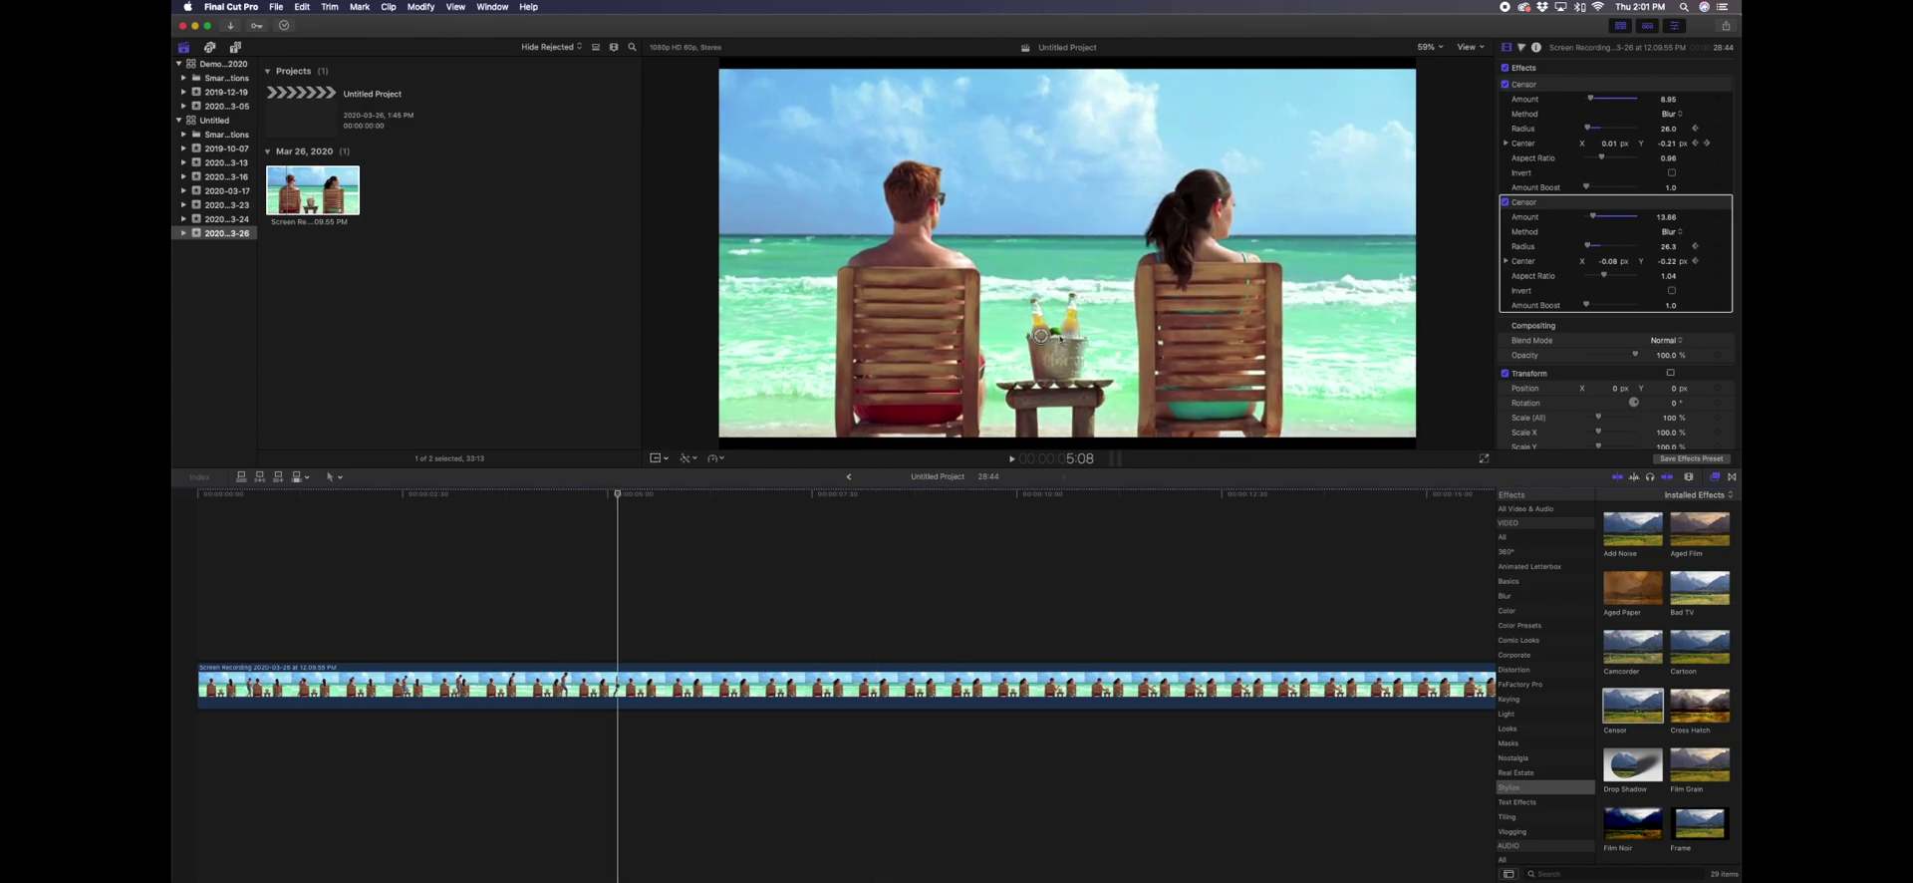
left_click(1039, 335)
key("space")
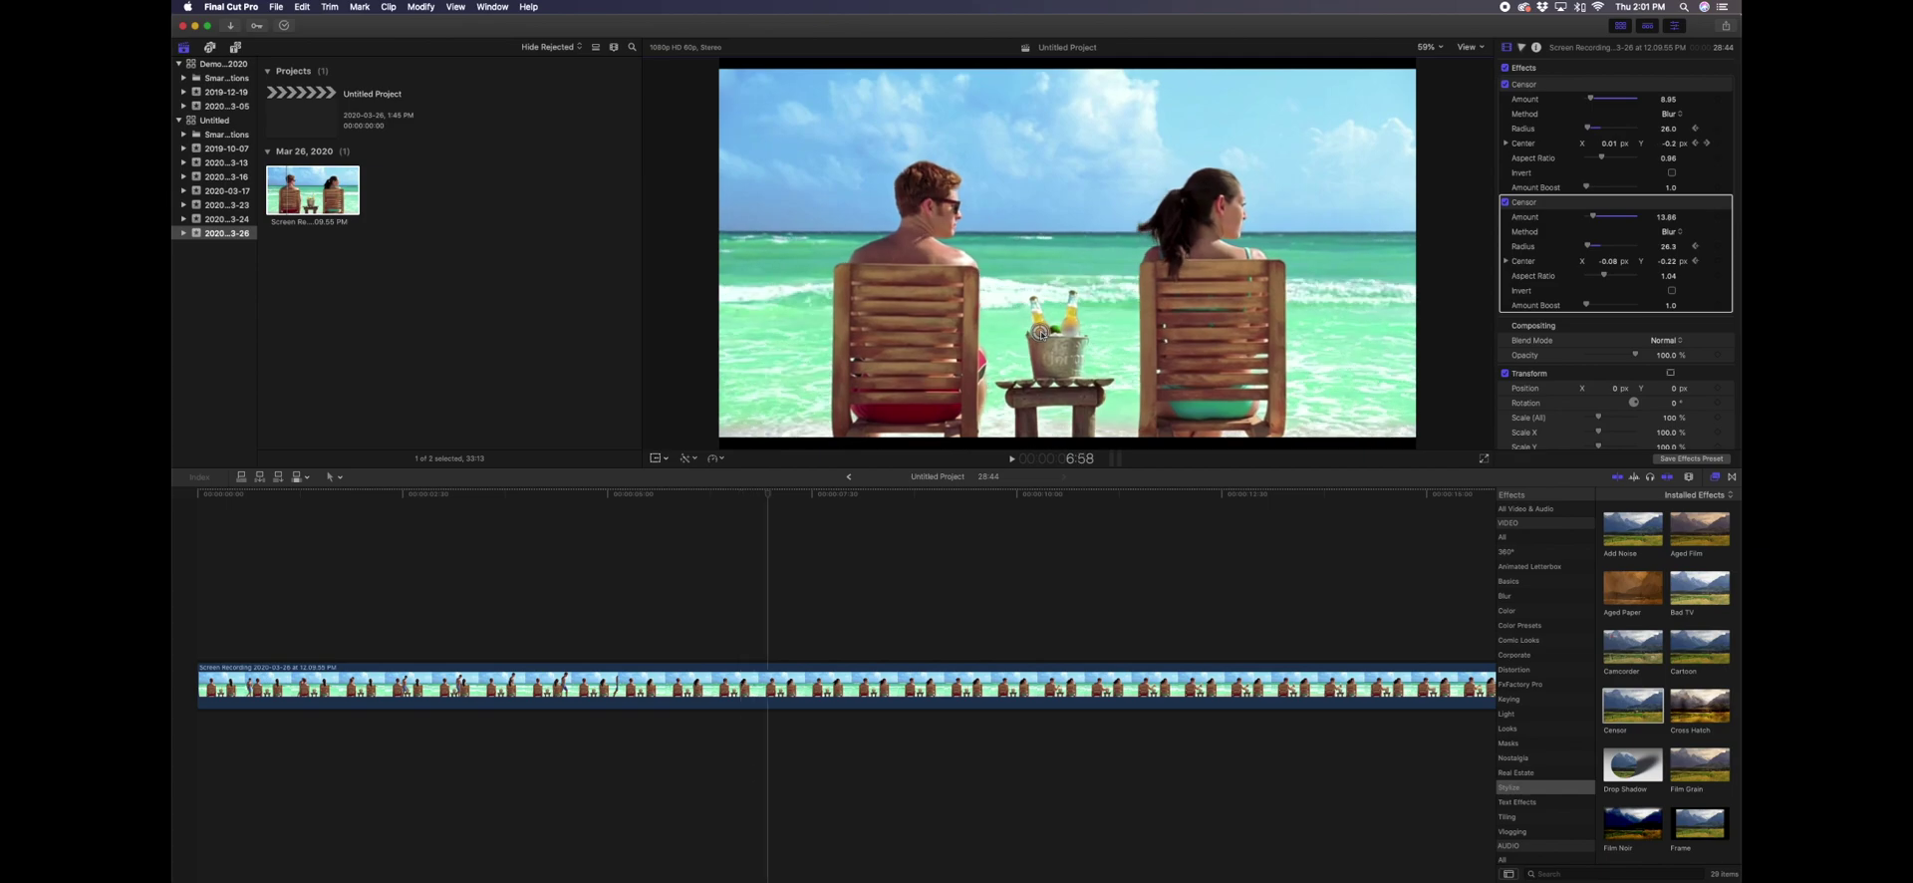
left_click_drag(1039, 333, 1041, 335)
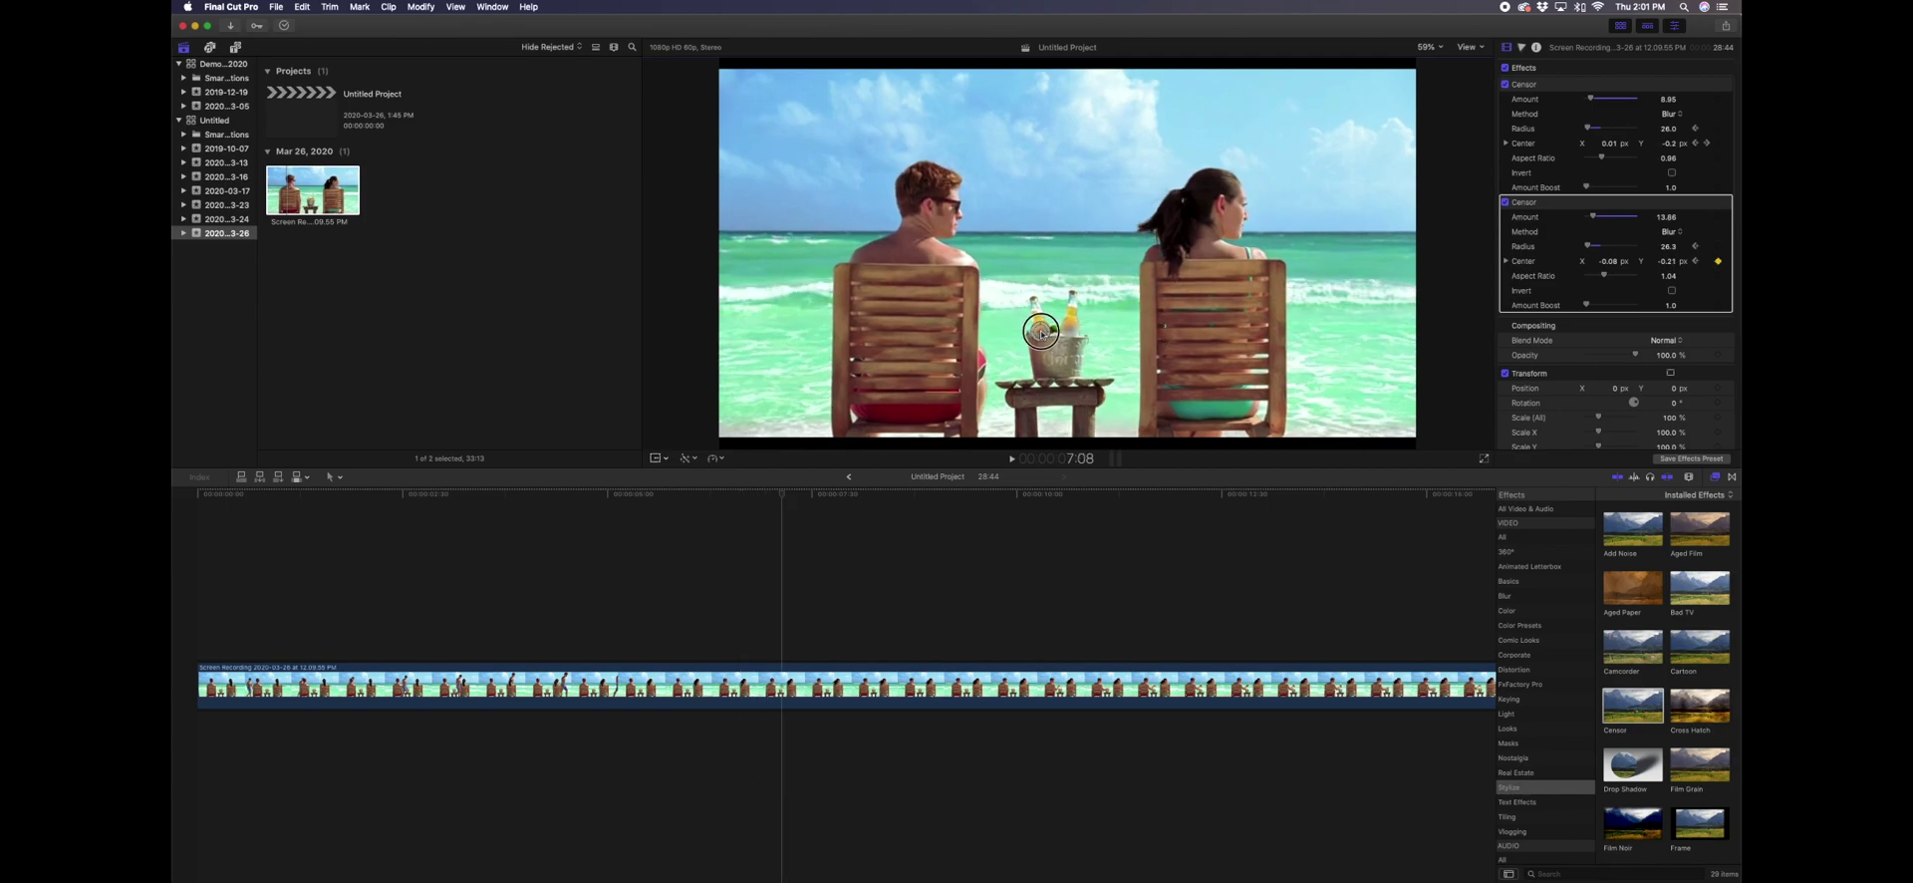
key("space")
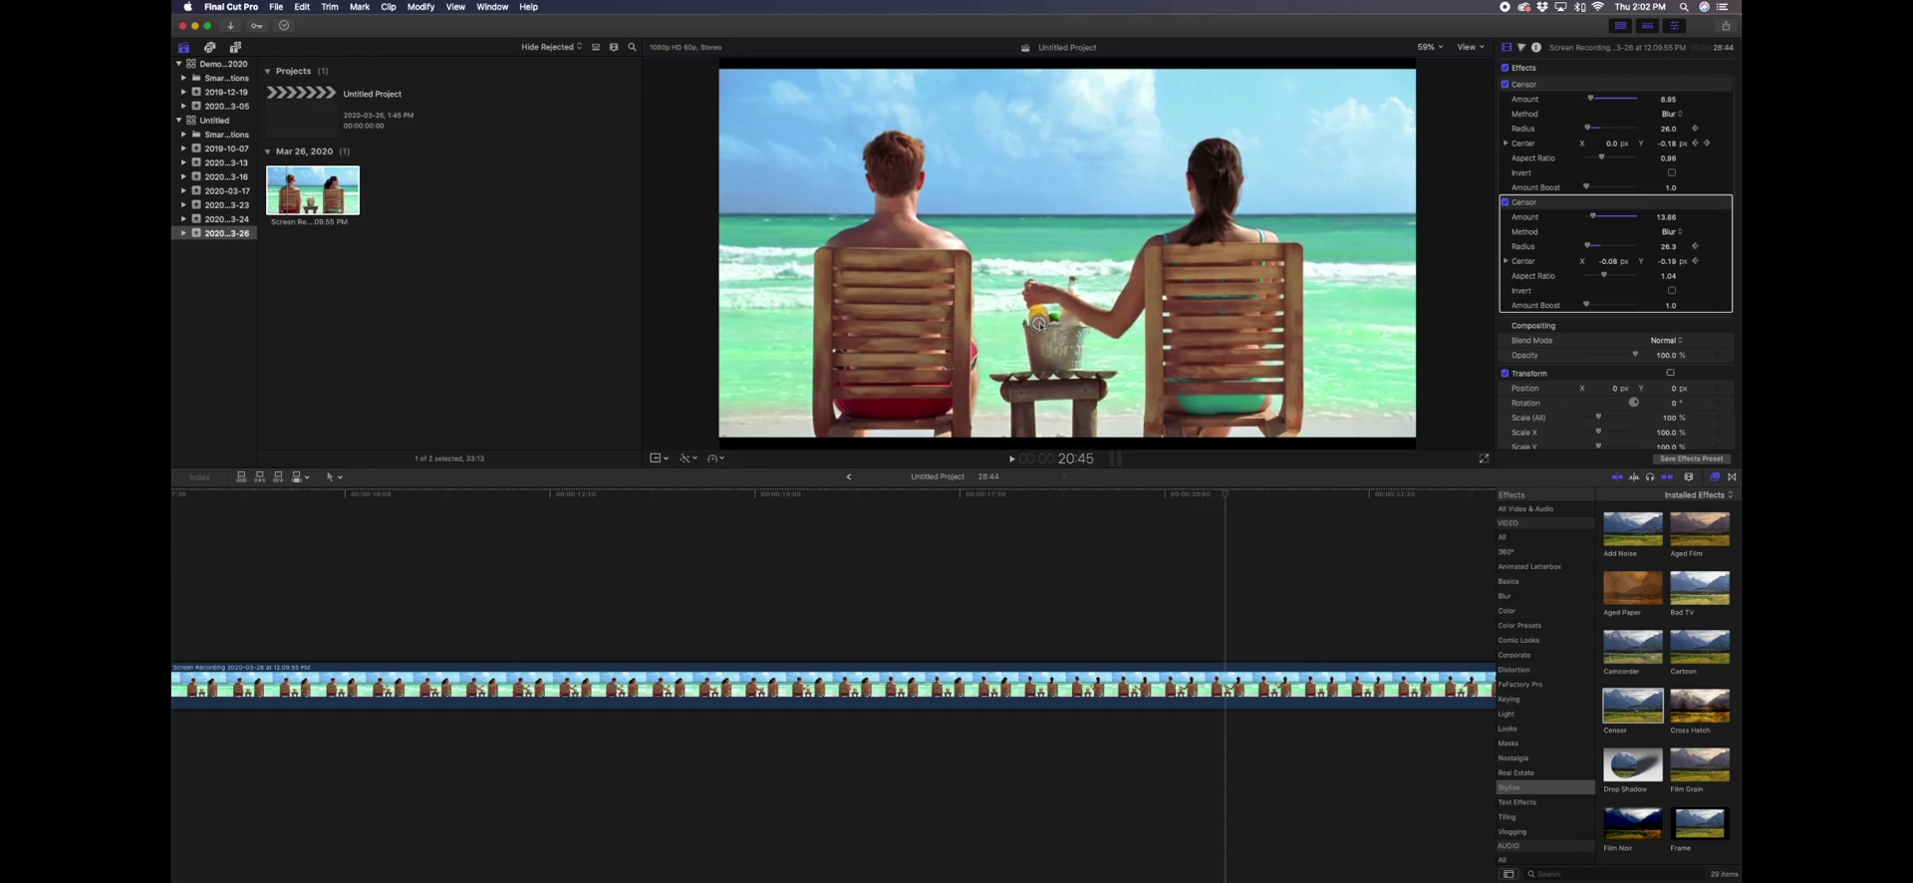
- Track the second bottle's label with its blur circle from 20:45 to 21:11 as the woman lifts the bottle out
left_click_drag(1039, 324, 1042, 313)
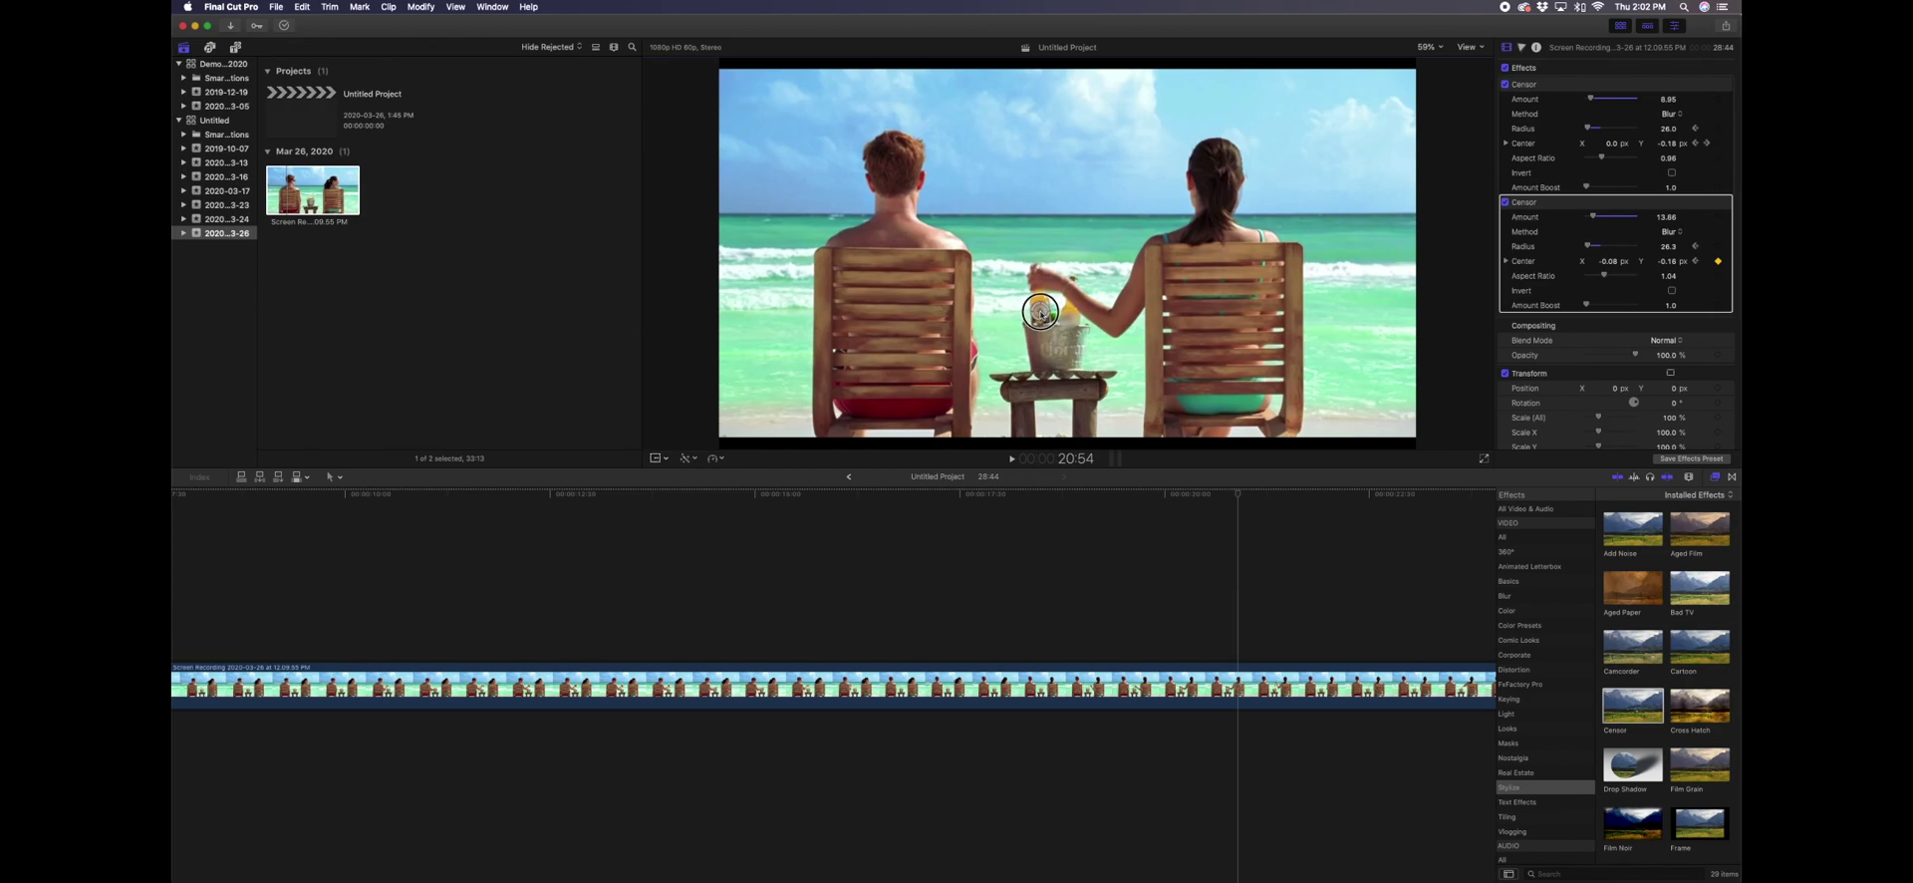
key("Right")
left_click_drag(1040, 312, 1040, 304)
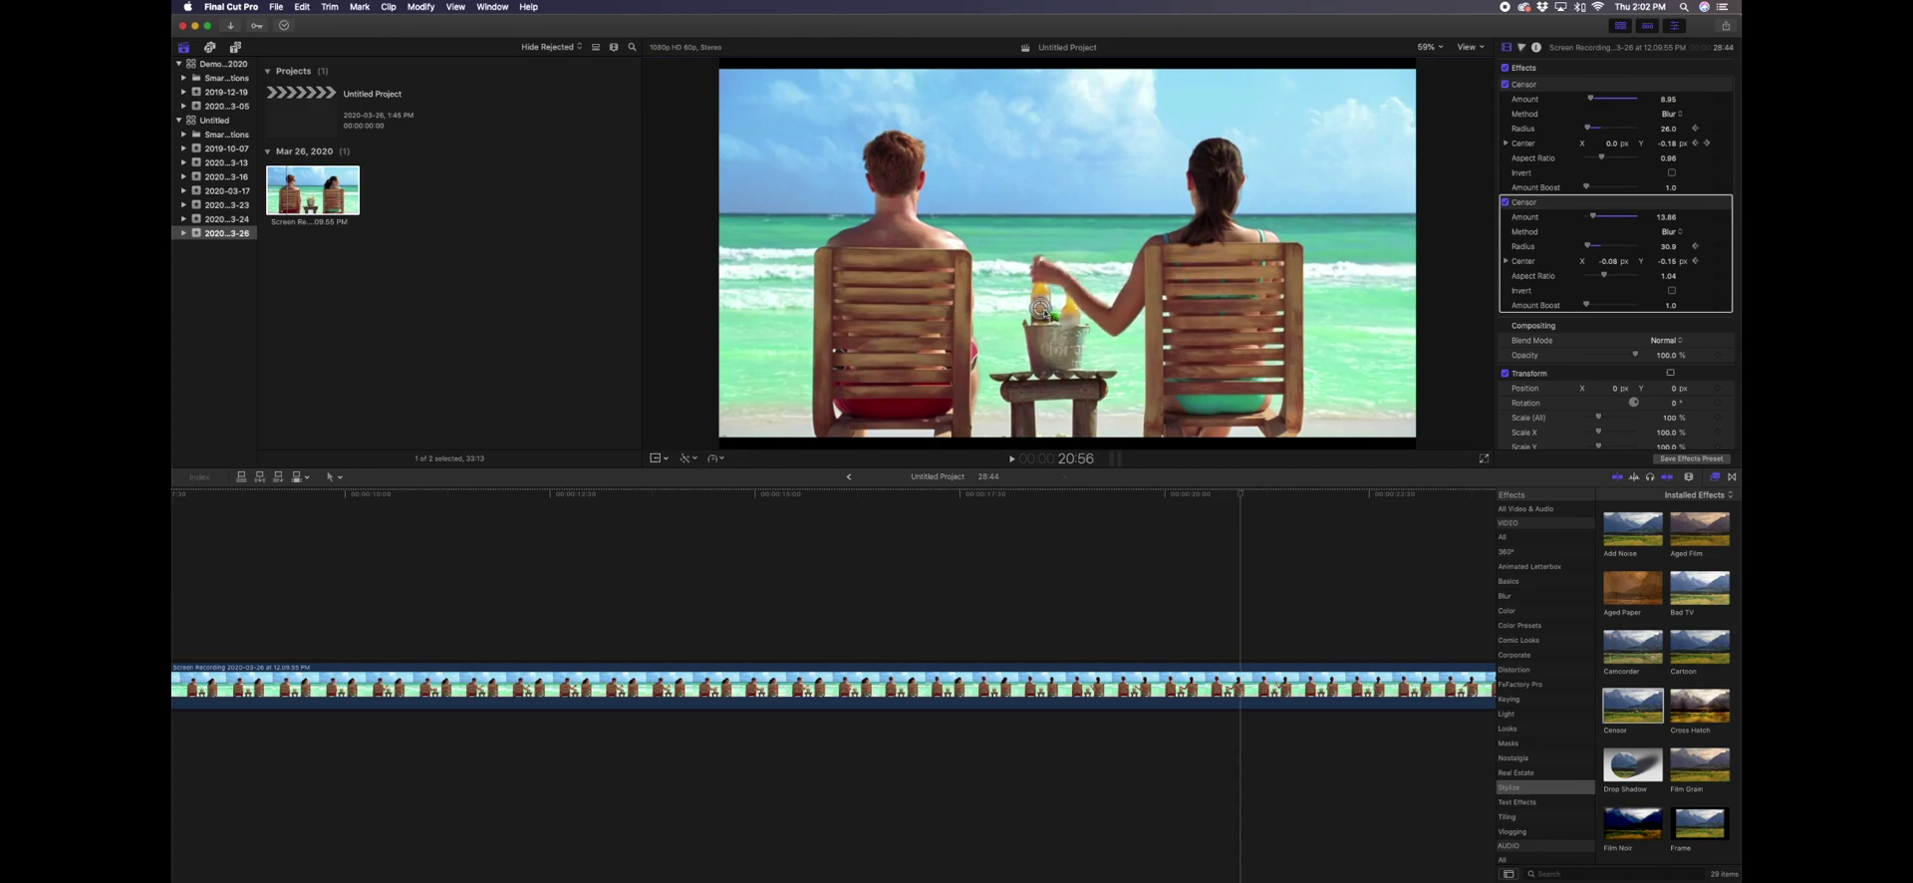
left_click_drag(1041, 309, 1045, 304)
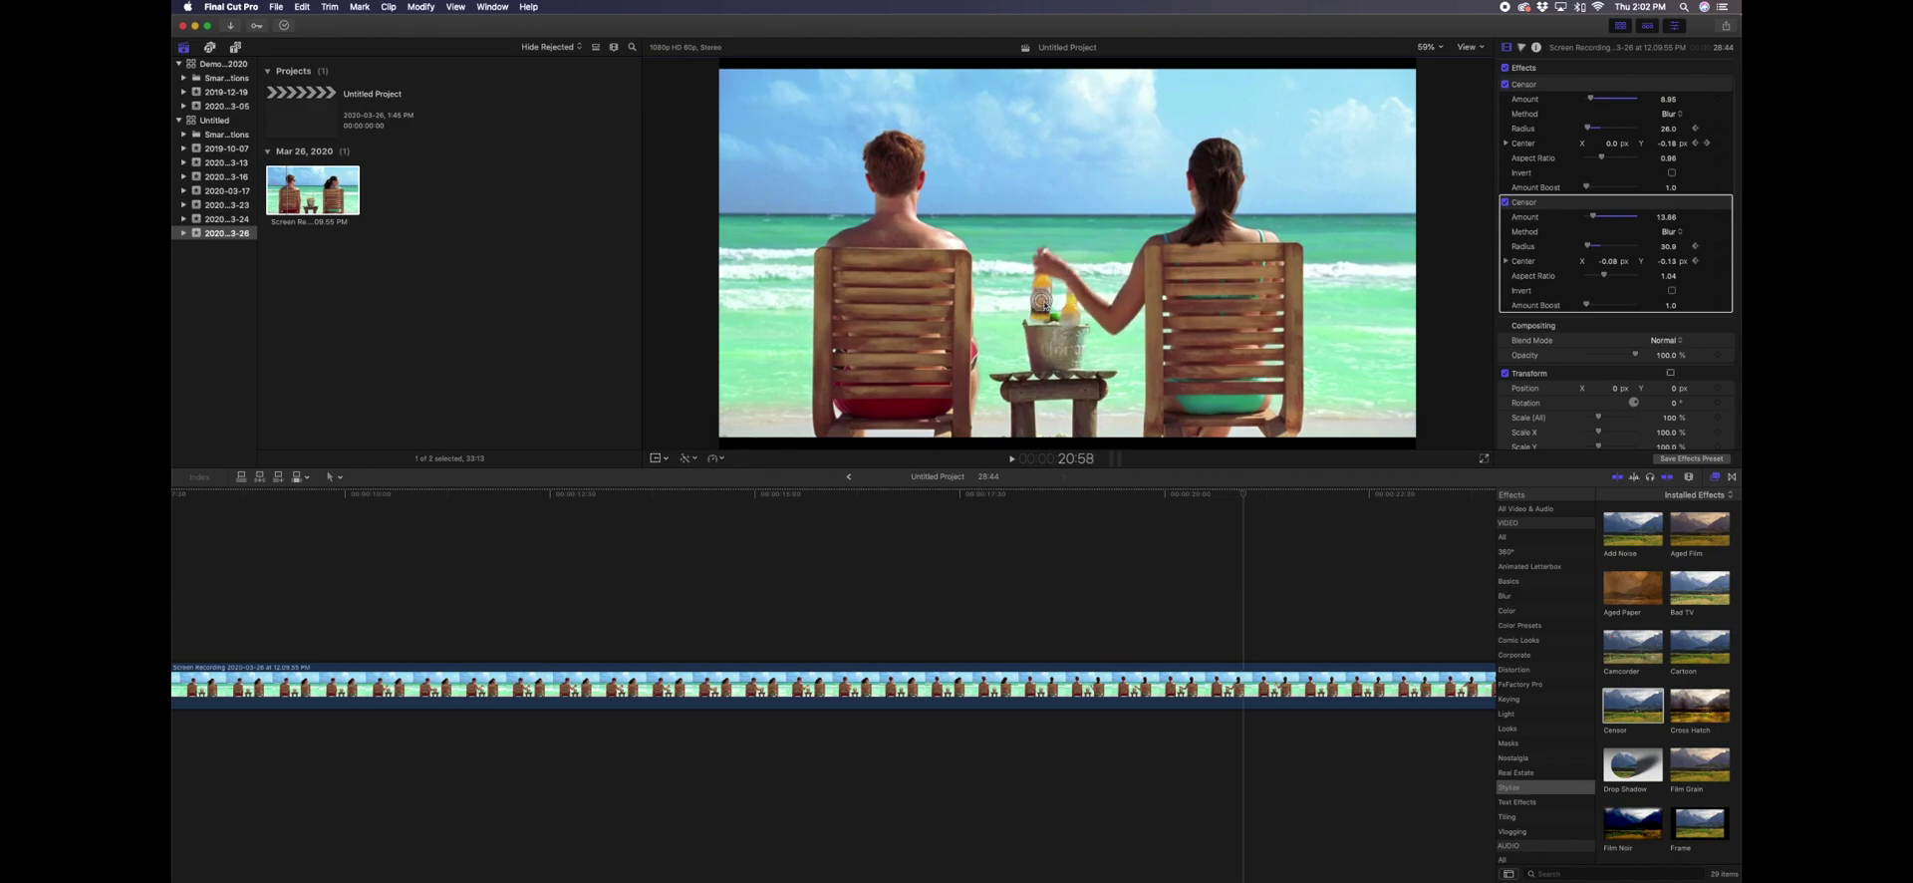
left_click_drag(1041, 301, 1049, 275)
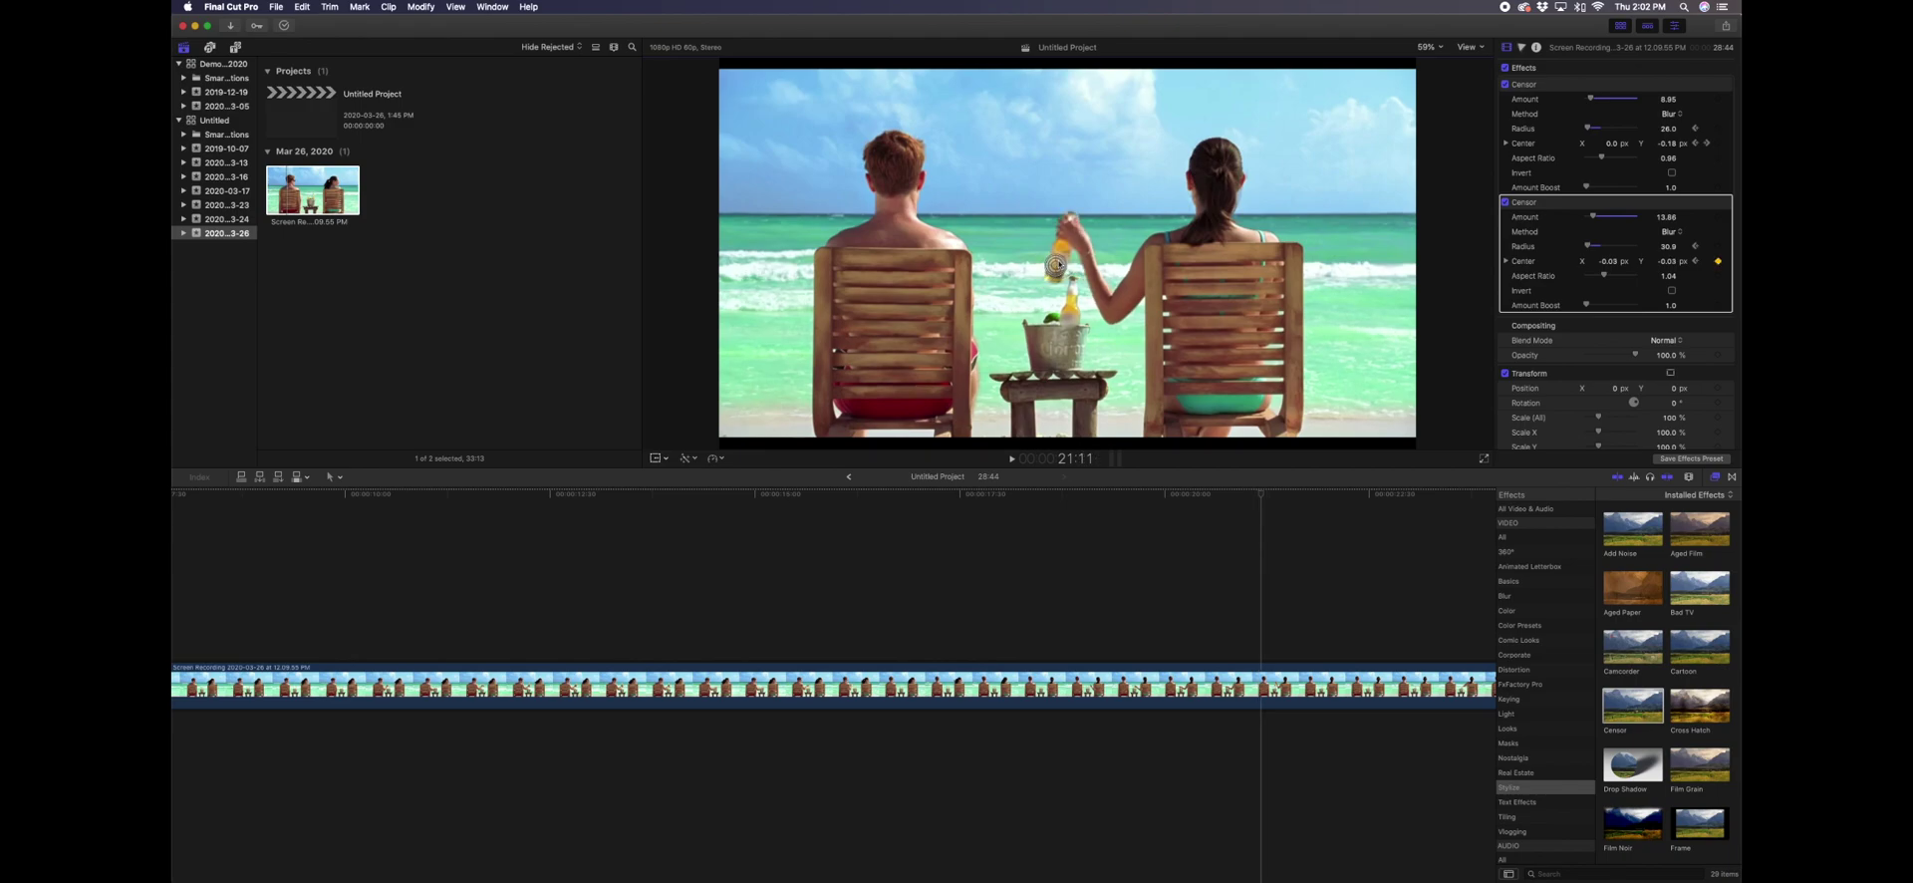
left_click_drag(1055, 266, 1061, 263)
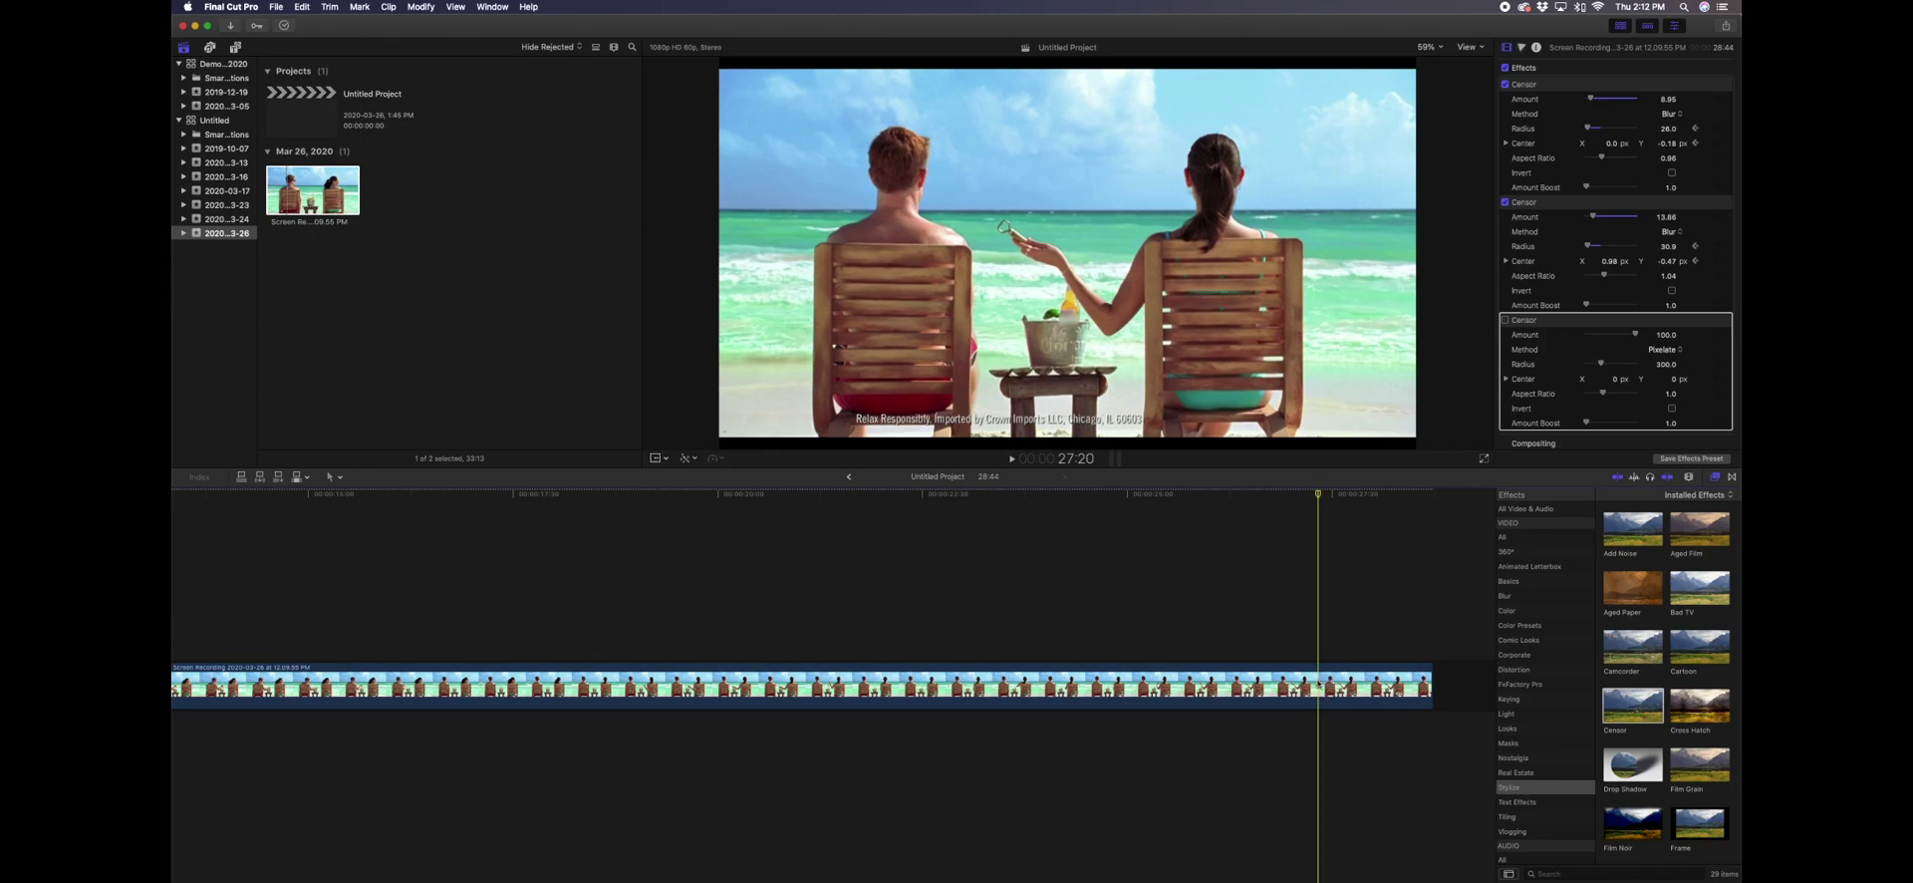
- Split the clip at 27:20, where the closing Corona Extra logo begins, and return to the Select tool
key("b")
left_click(1318, 683)
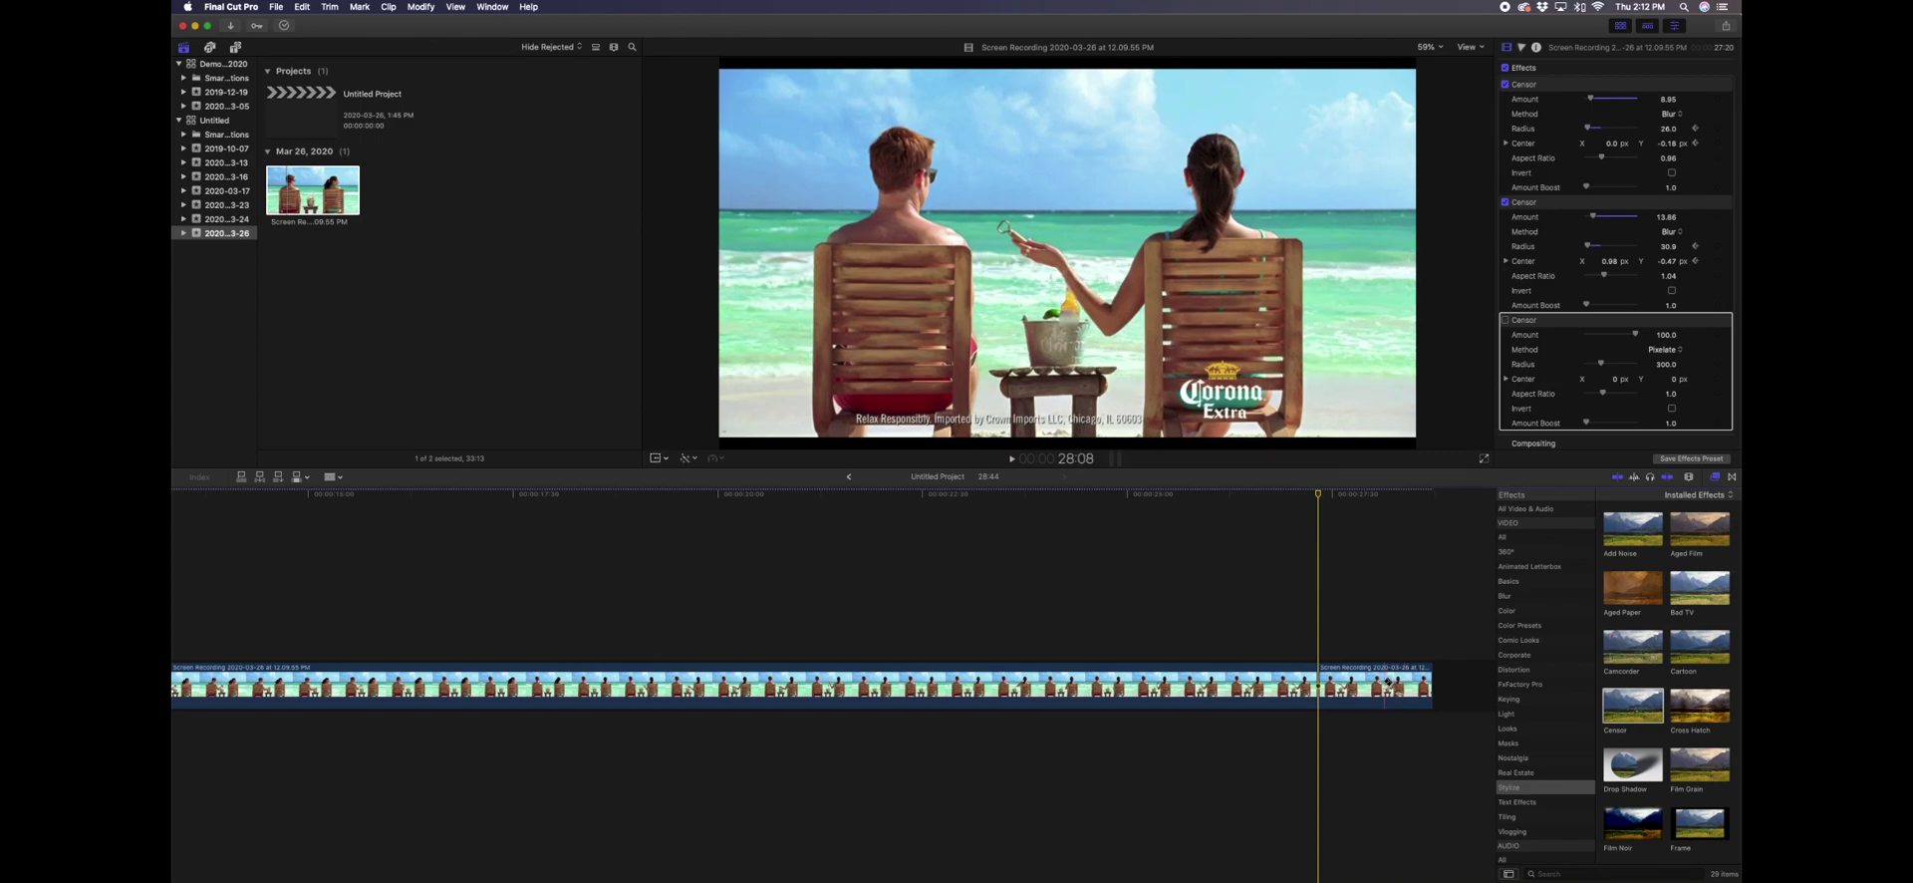
key("a")
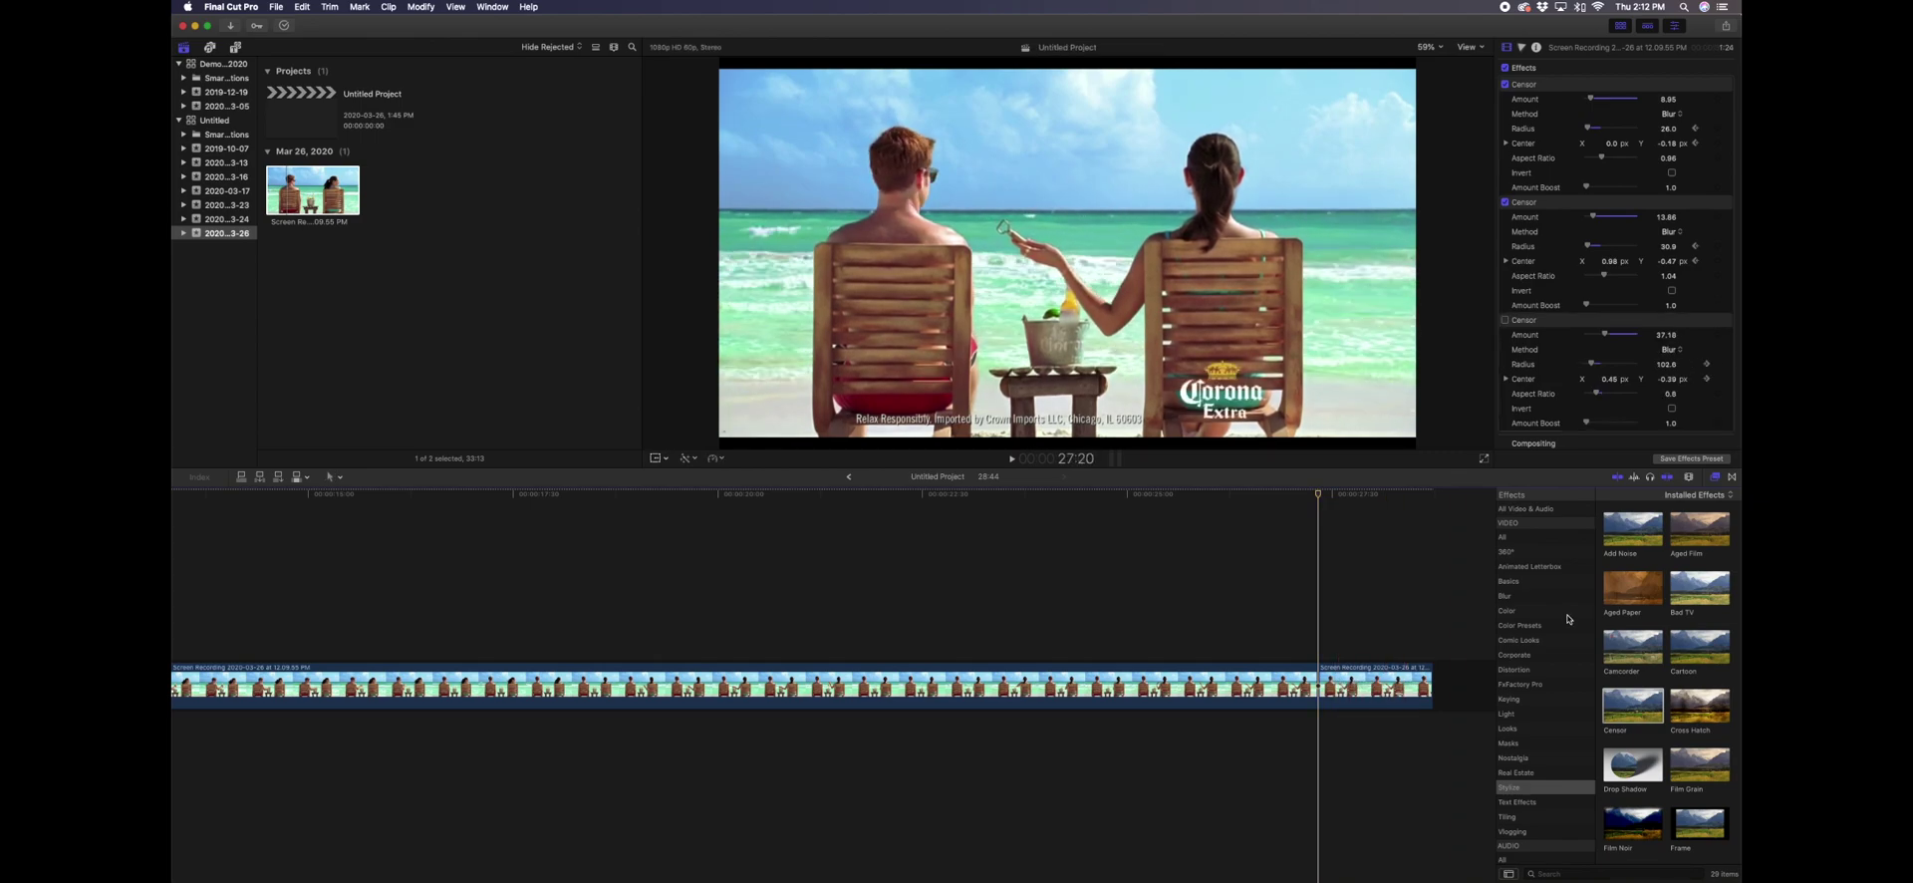
- Apply another Censor effect to the final clip segment and set its method to Blur
left_click_drag(1622, 710, 1388, 684)
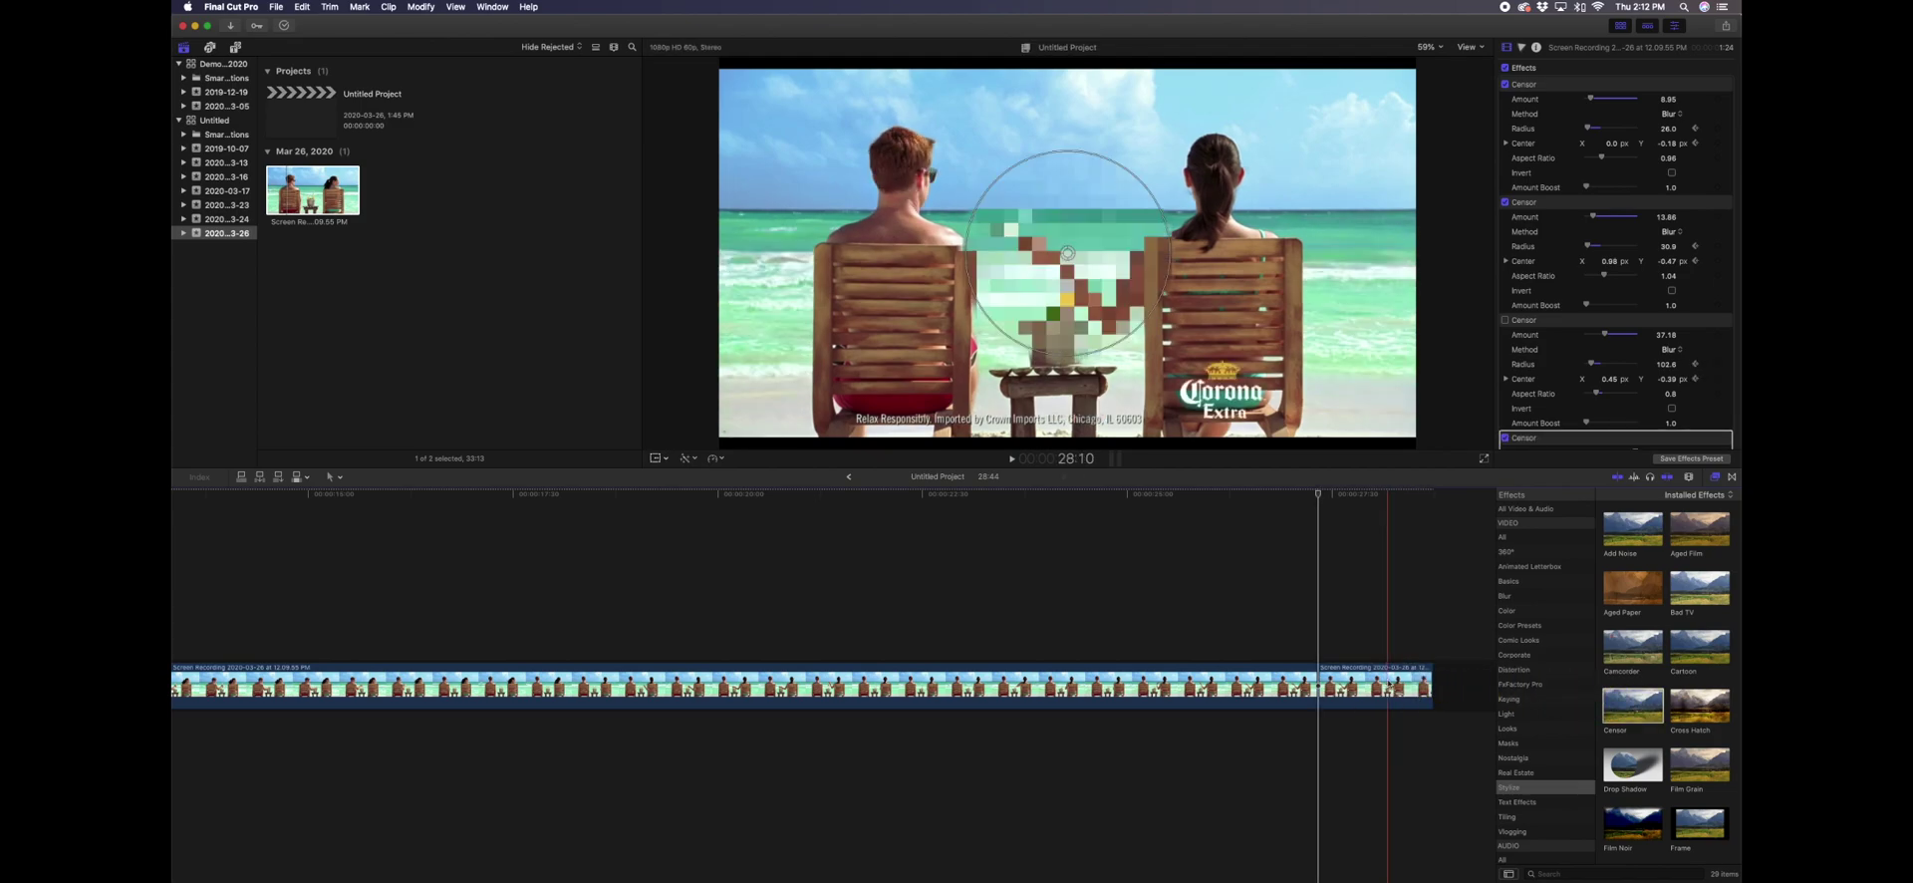
scroll(1543, 350, "down", 5)
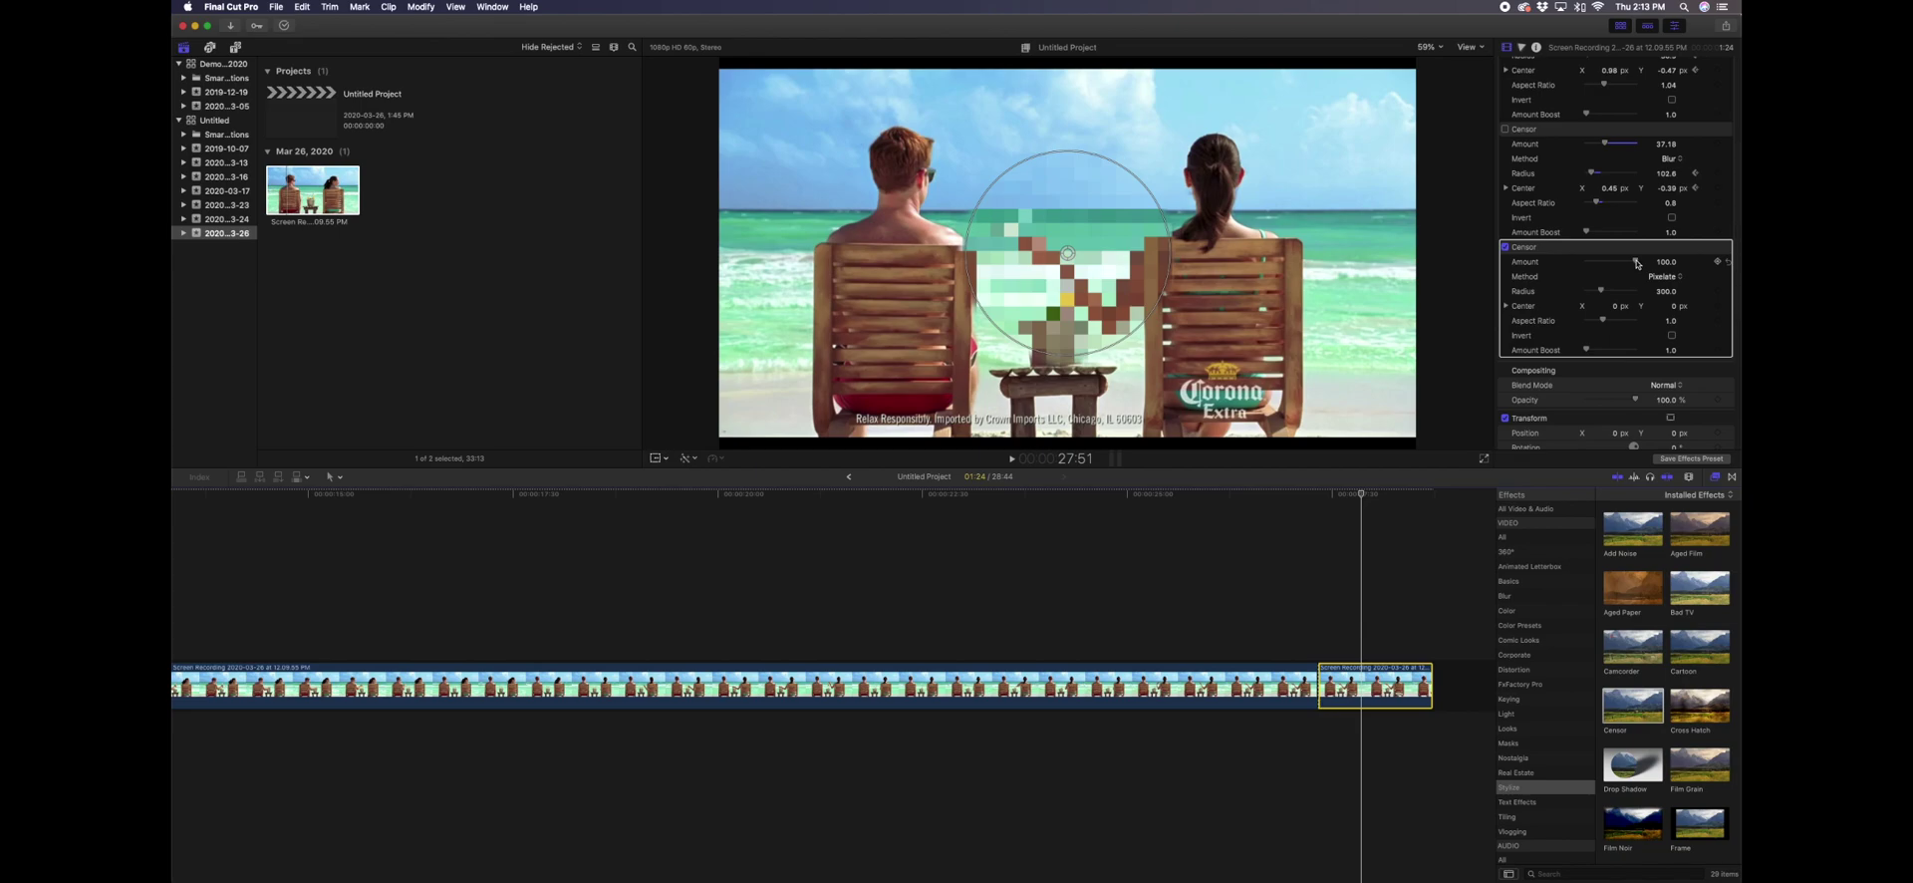
left_click(1671, 280)
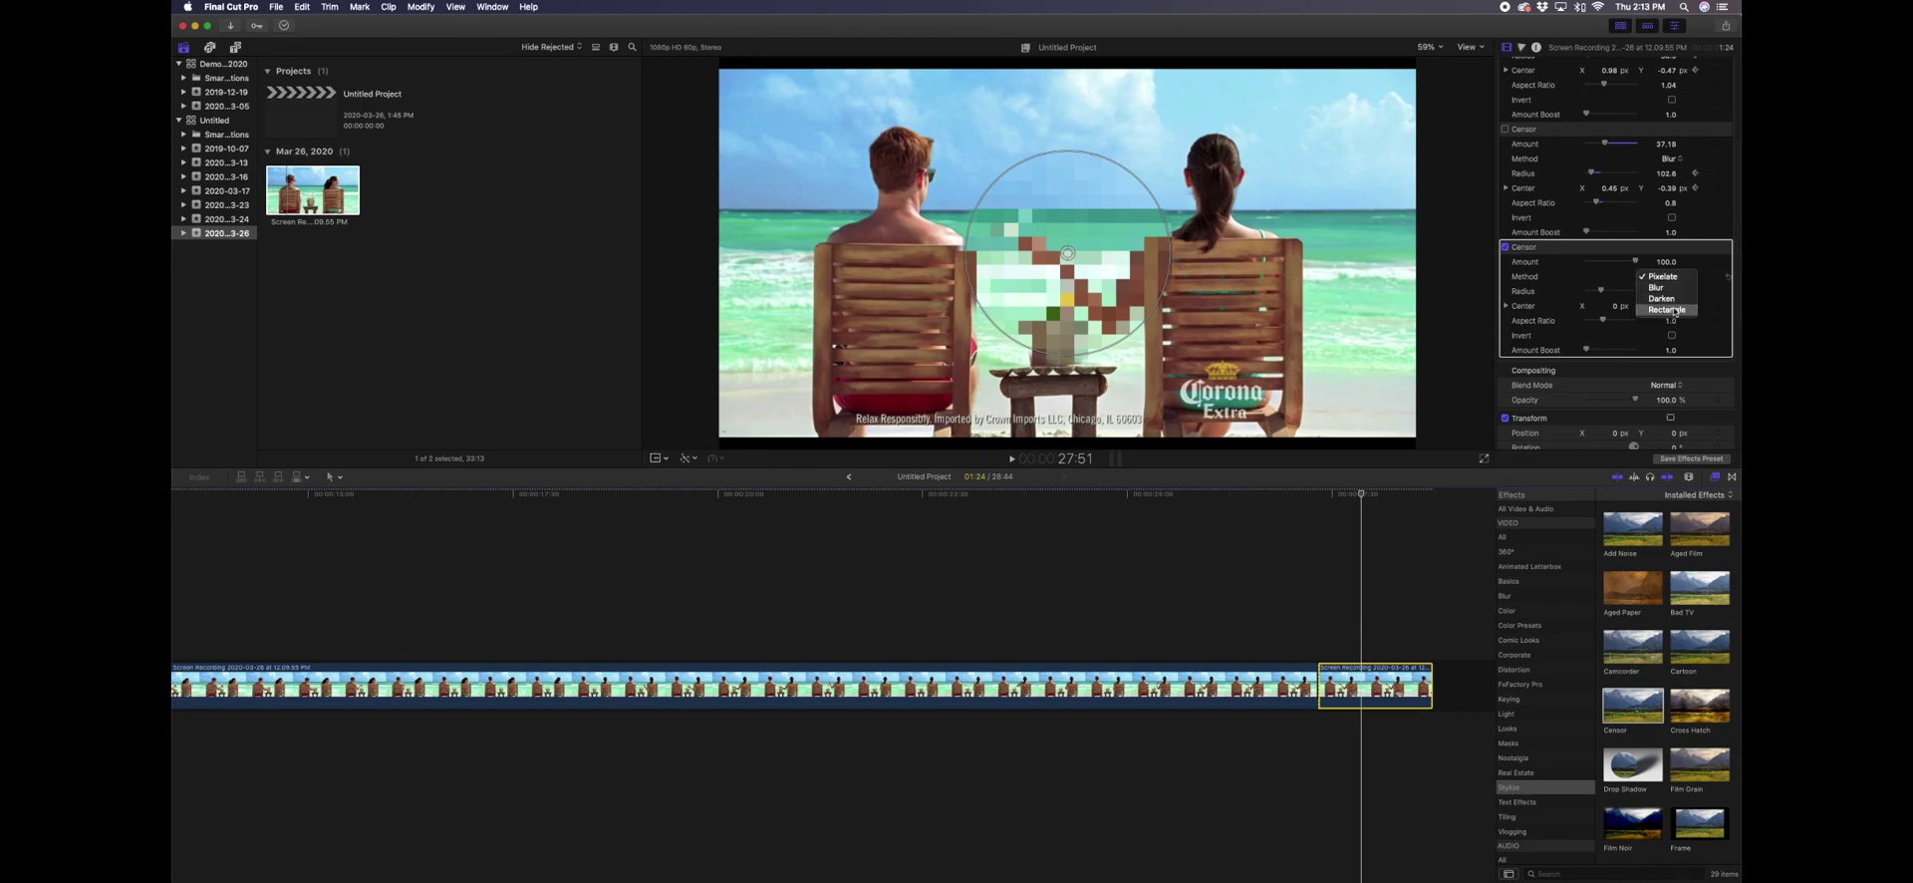
left_click(1677, 288)
- Shrink the new blur area and place it over the Corona Extra logo, with aspect ratio 0.69 and amount about 32
left_click_drag(1602, 320, 1594, 321)
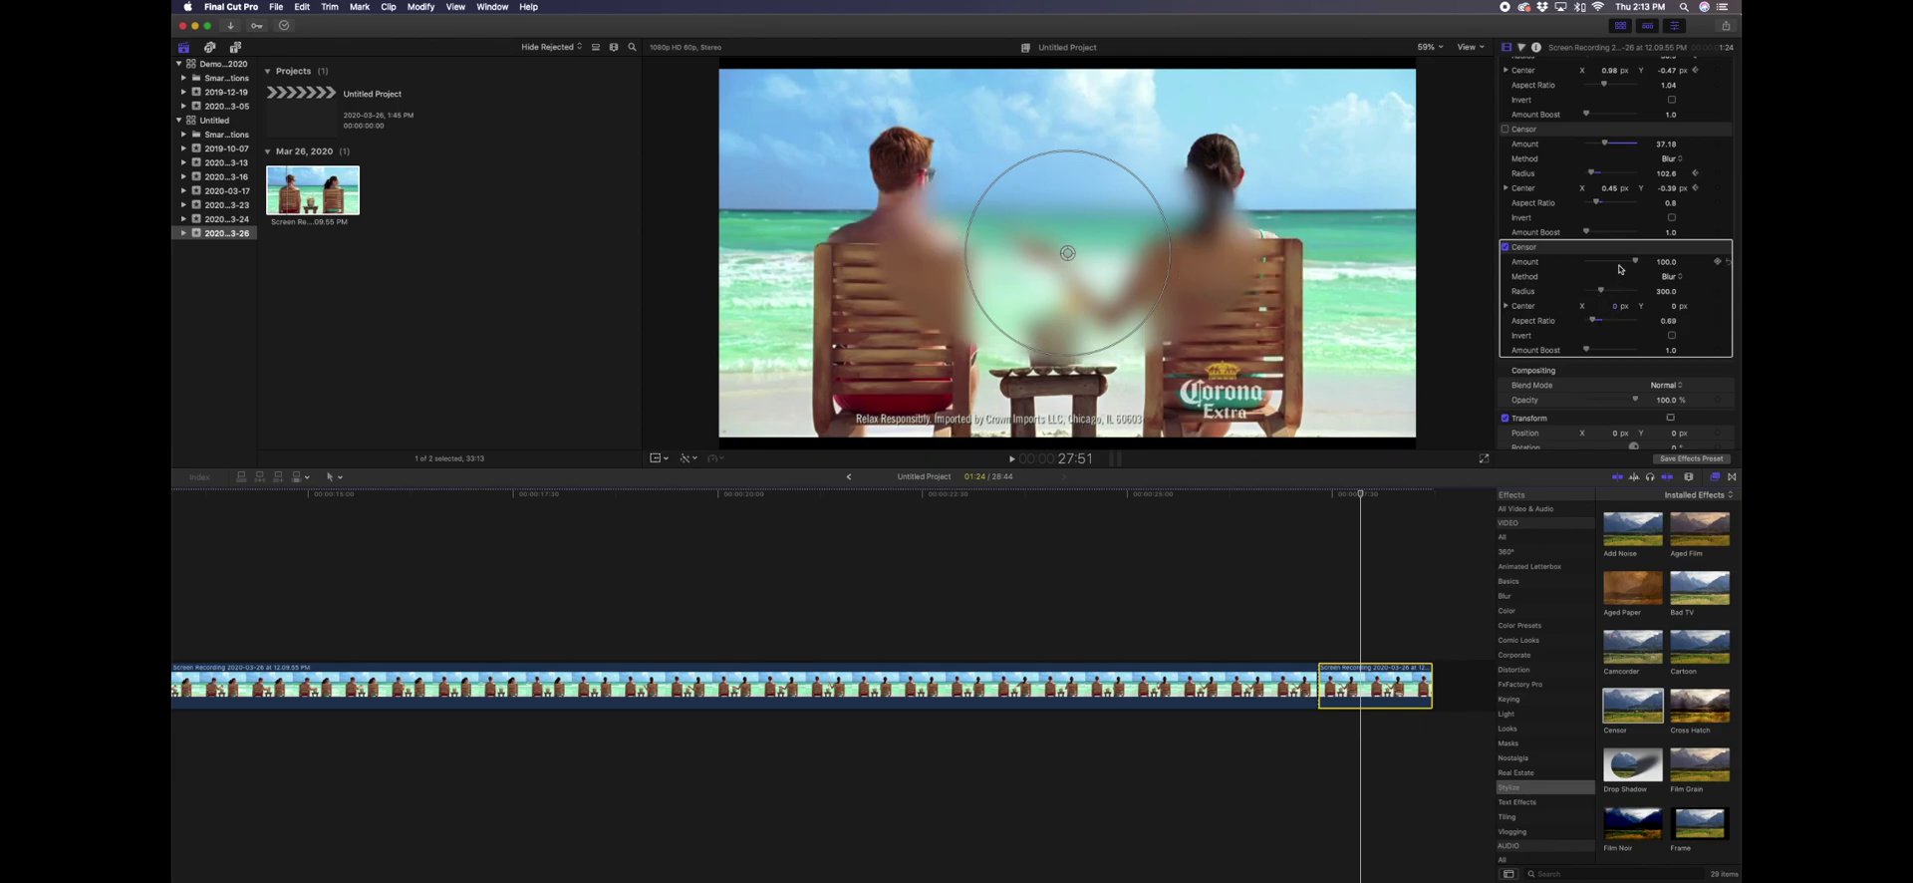
left_click_drag(1631, 263, 1629, 263)
left_click_drag(1068, 254, 1209, 358)
left_click_drag(1291, 291, 1227, 392)
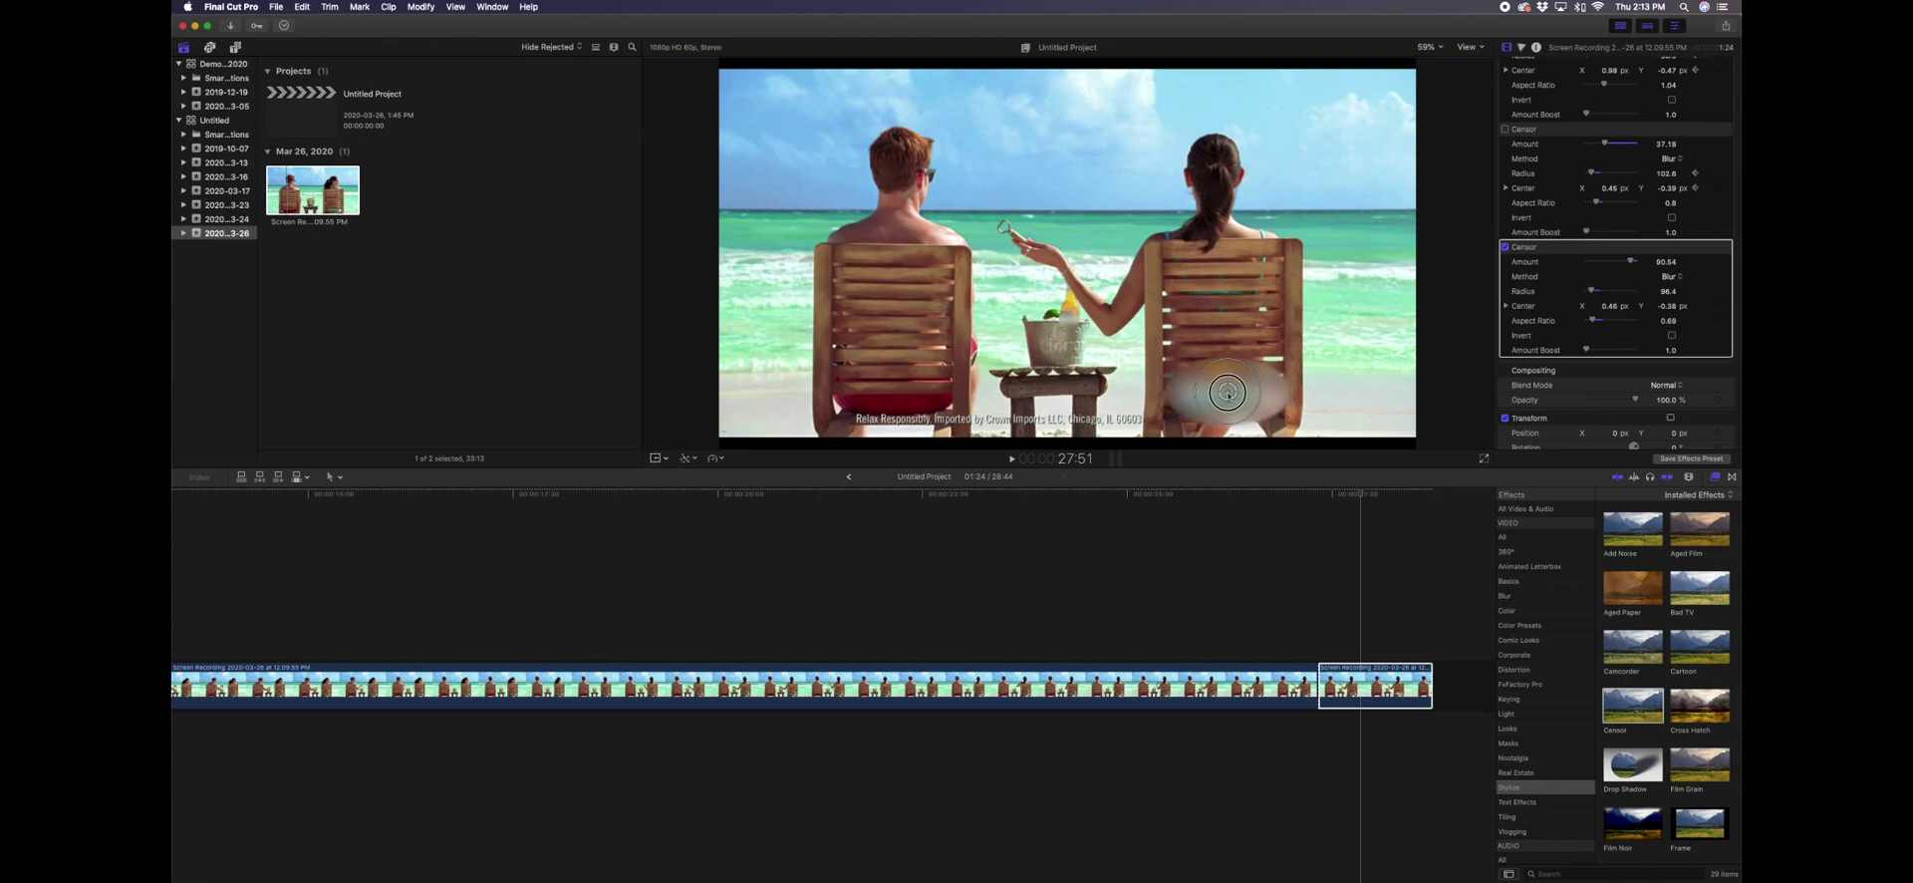
left_click_drag(1632, 262, 1605, 265)
left_click_drag(1227, 392, 1220, 393)
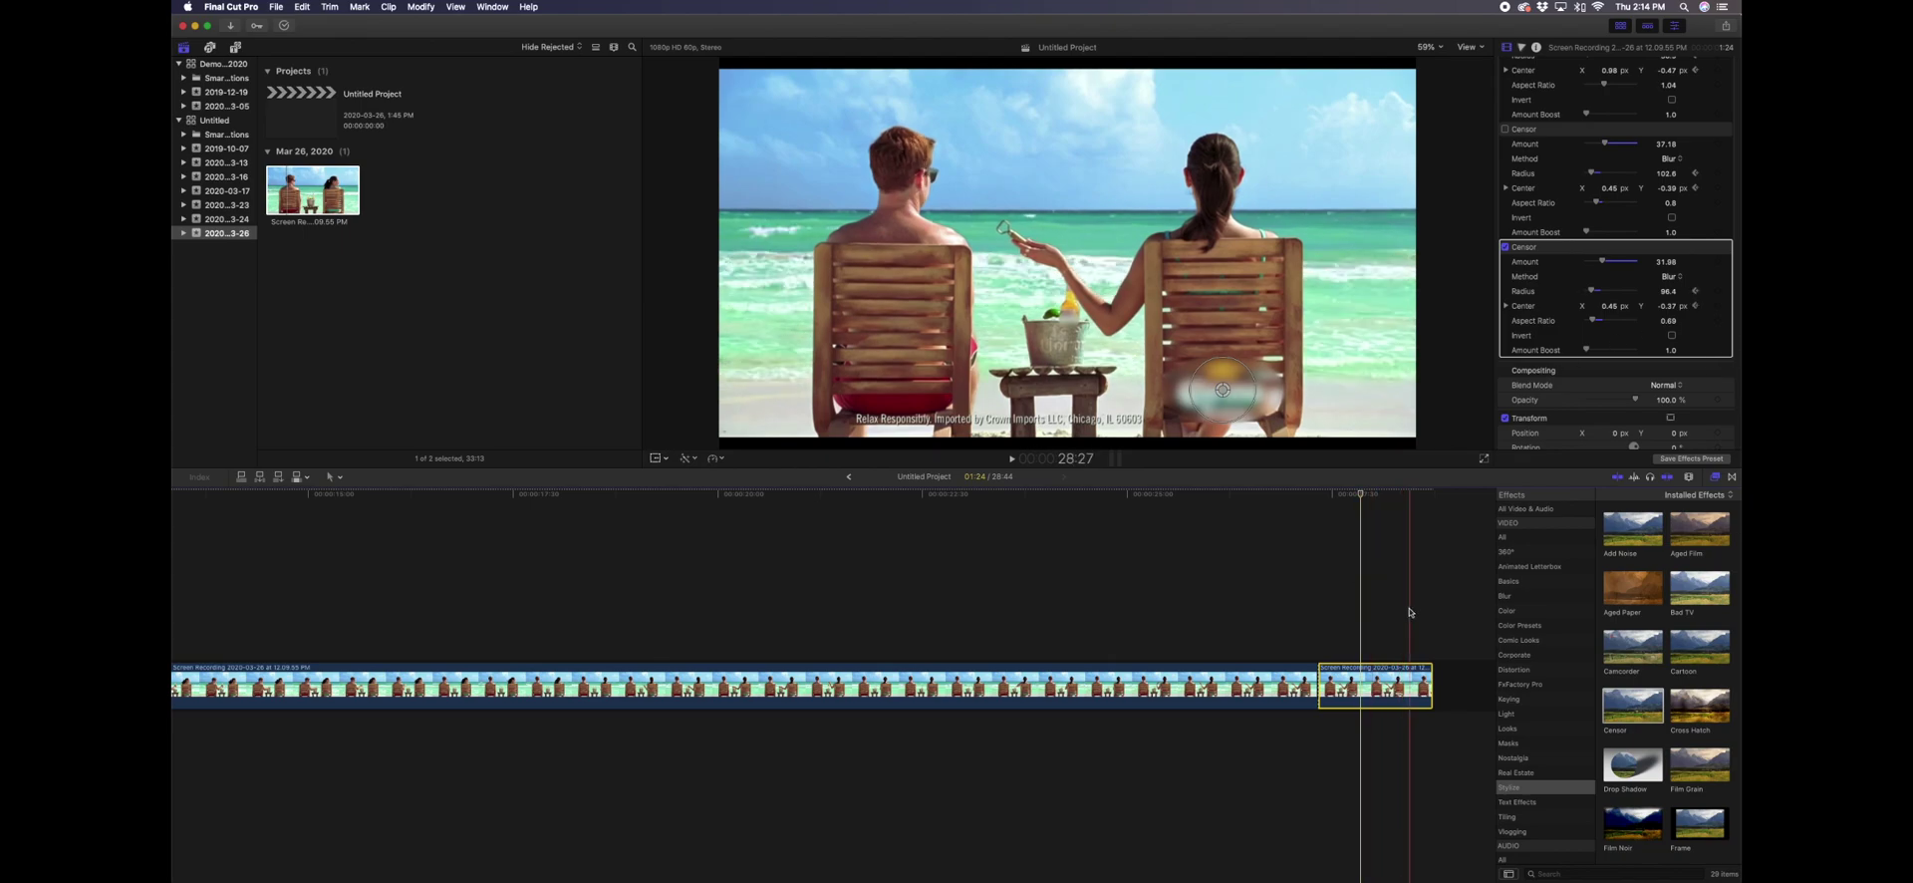
- Play the project from its beginning to check all the blurs
scroll(1202, 606, "left", 5)
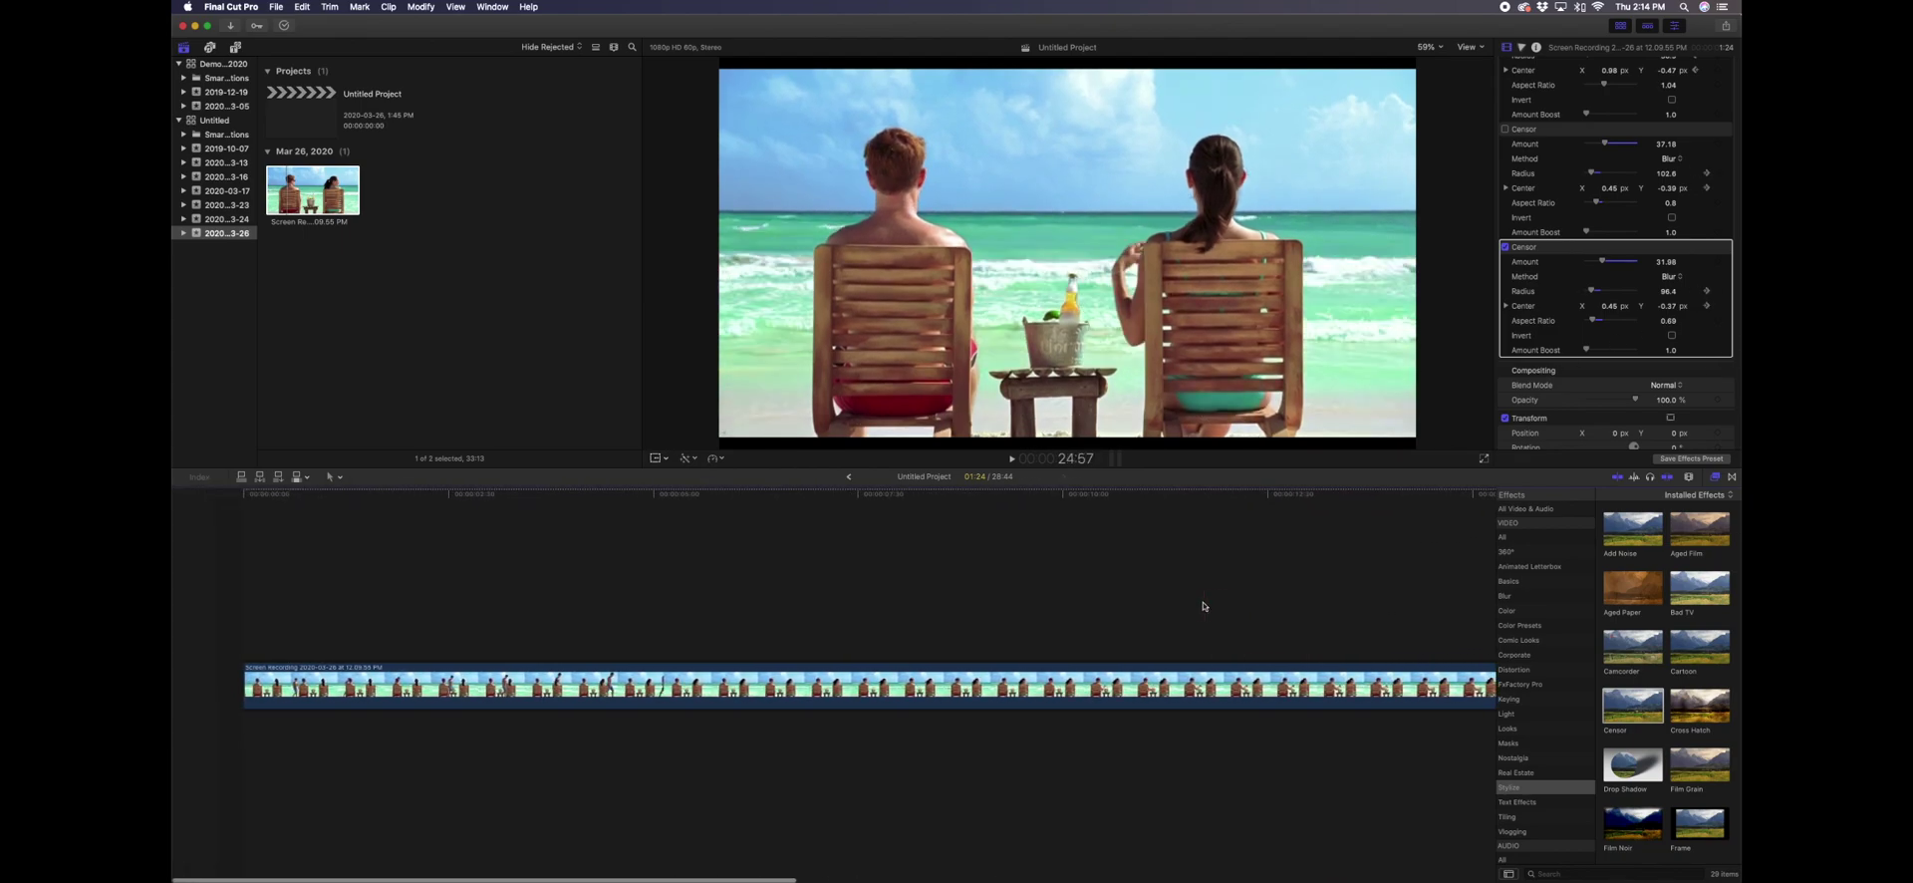
key("Home")
key("space")
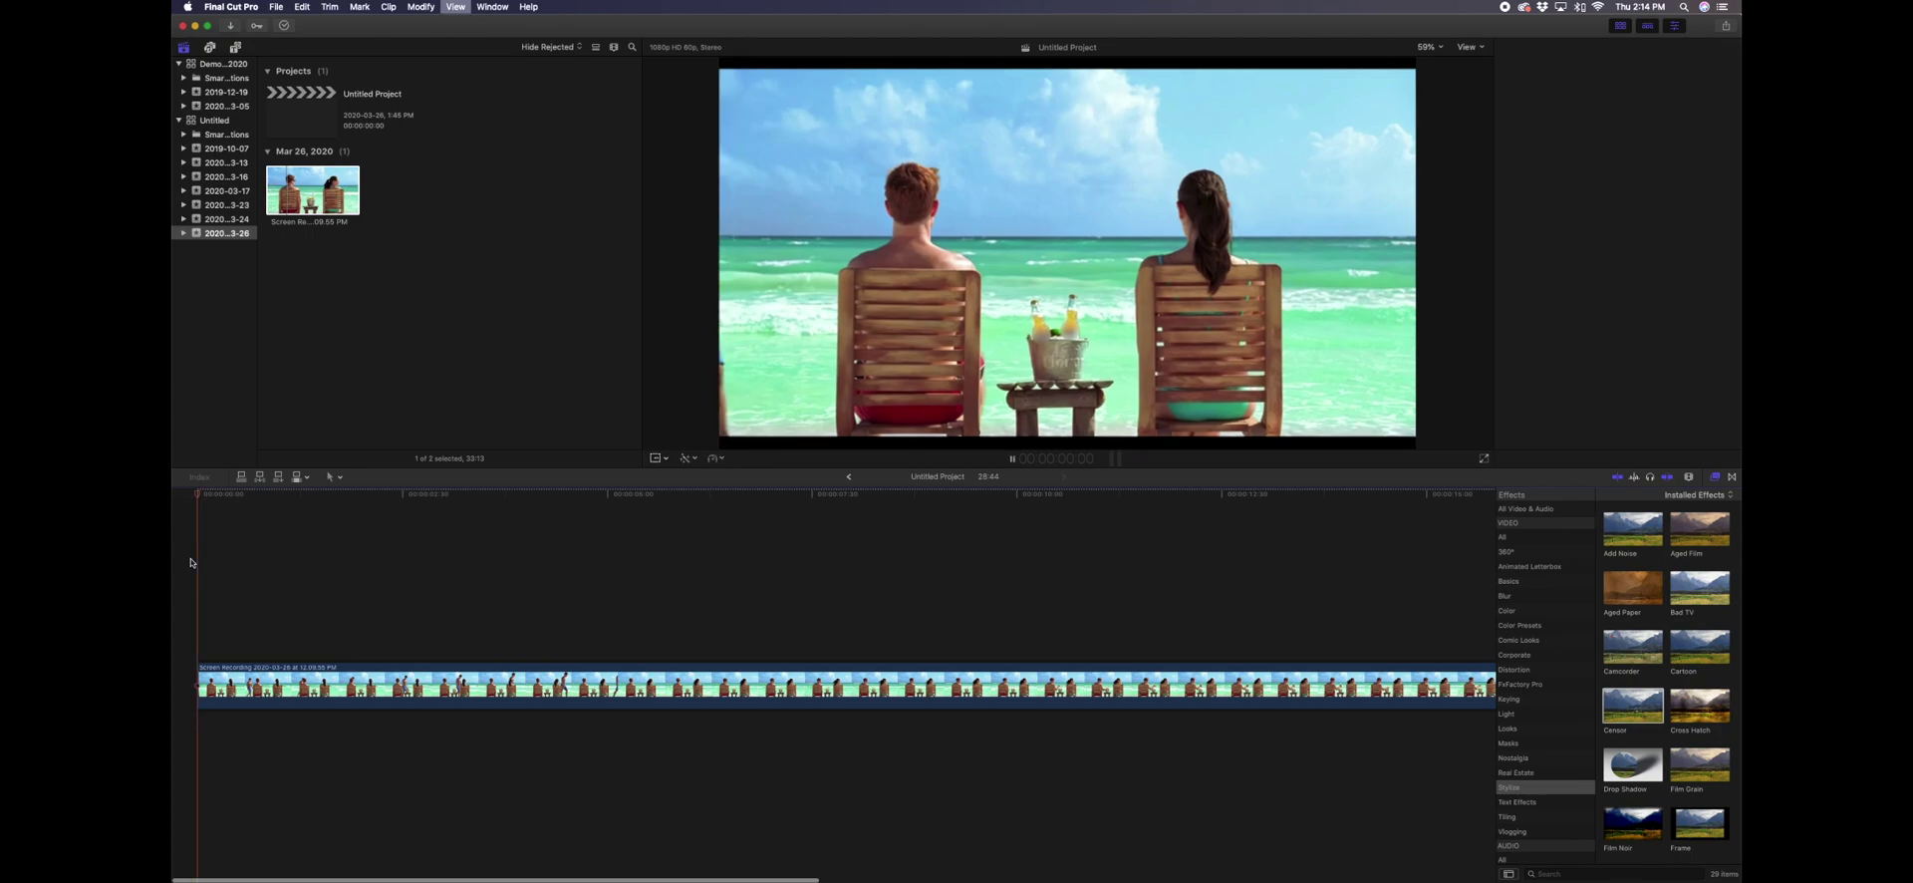